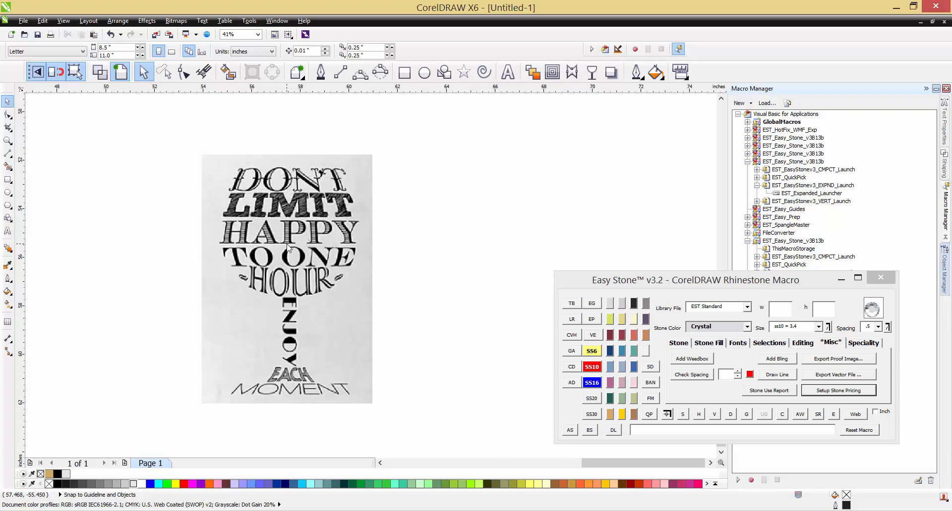
# Move the wine-glass lettering bitmap slightly up and to the right, and lock it in place
pyautogui.moveTo(327, 237)
pyautogui.mouseDown()
pyautogui.moveTo(348, 223)
pyautogui.moveTo(335, 227)
pyautogui.mouseUp()
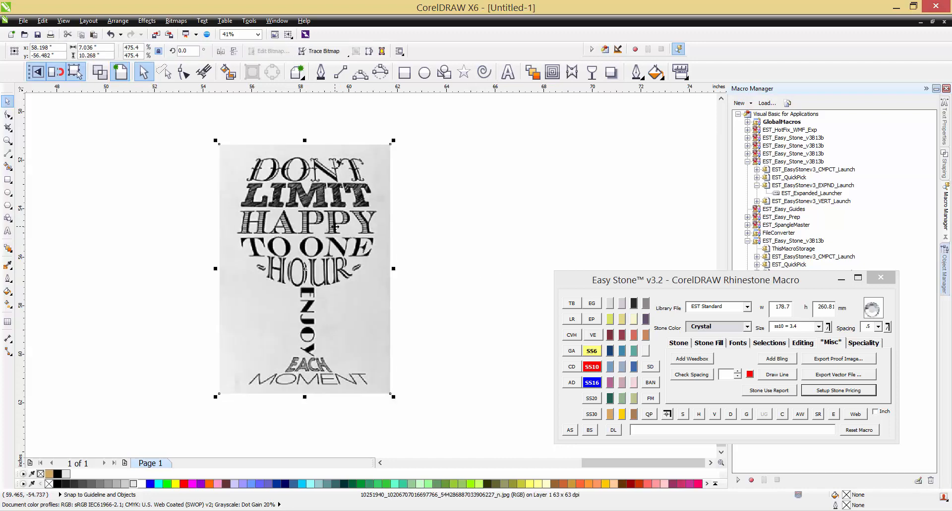
pyautogui.rightClick(336, 227)
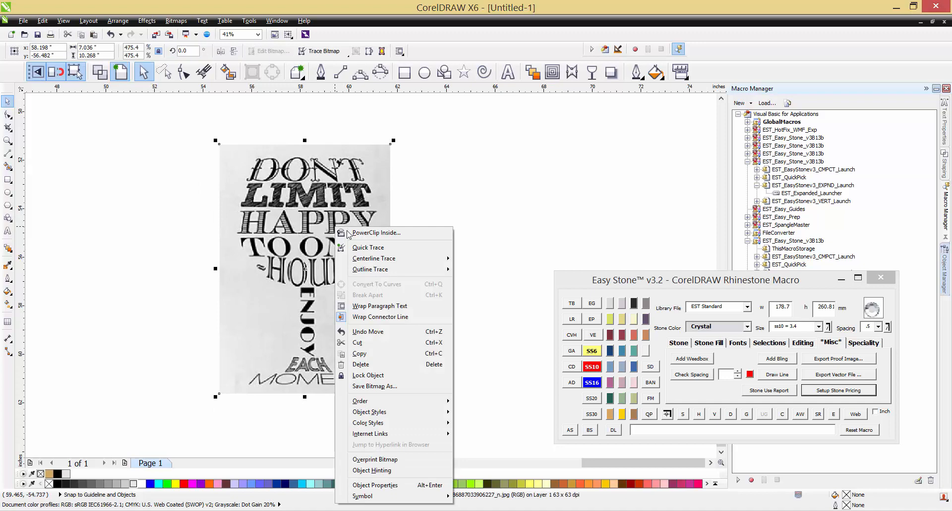
pyautogui.click(374, 375)
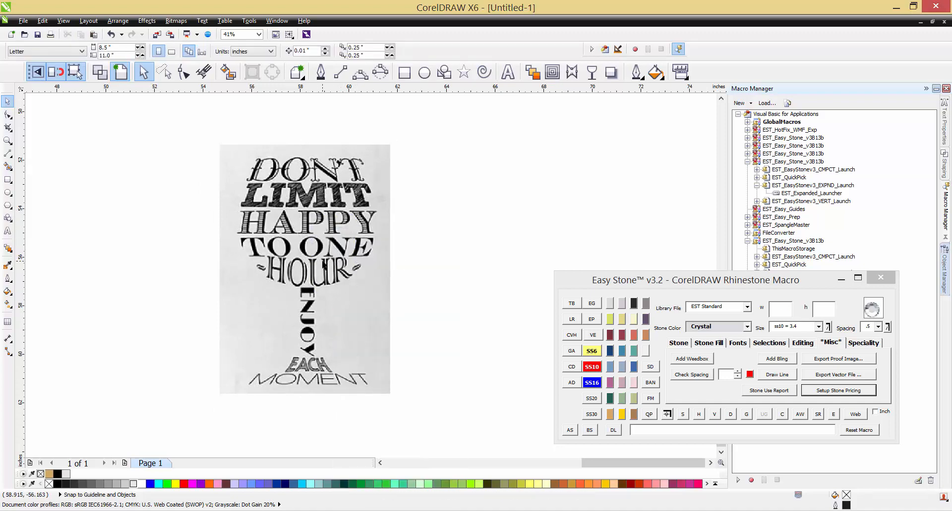
pyautogui.rightClick(454, 237)
pyautogui.click(435, 191)
# Draw a rectangle about 0.61 by 2.82 inches around the vertical word ENJOY in the glass stem
pyautogui.press('F6')
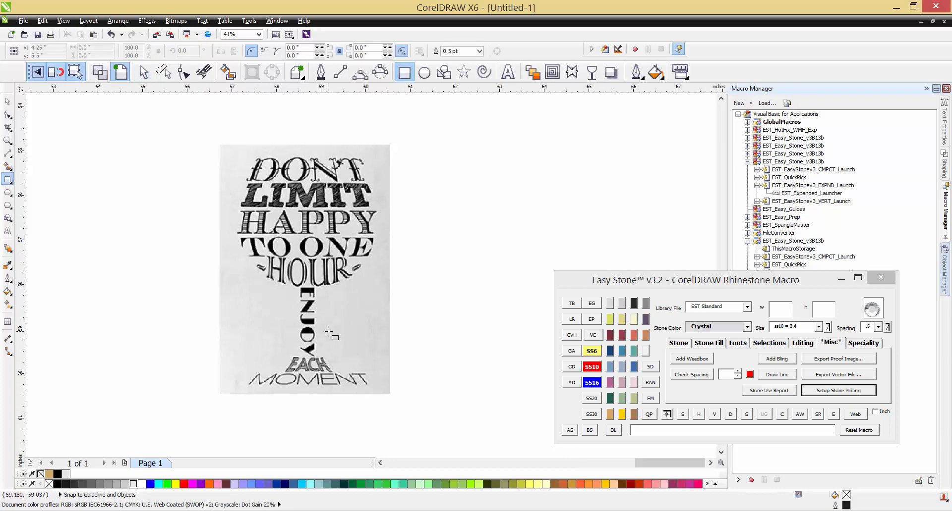
pyautogui.scroll(5, 322, 334)
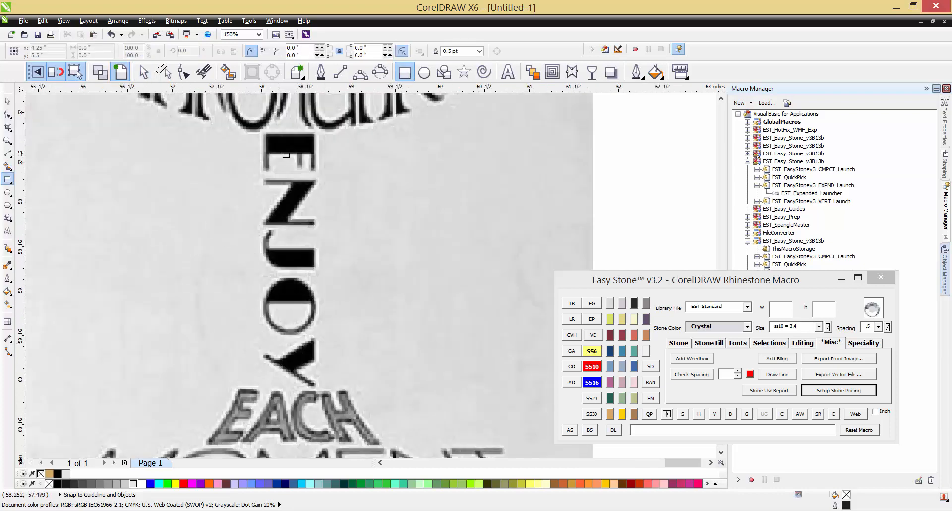
pyautogui.moveTo(263, 135); pyautogui.dragTo(316, 386)
pyautogui.scroll(-2, 327, 384)
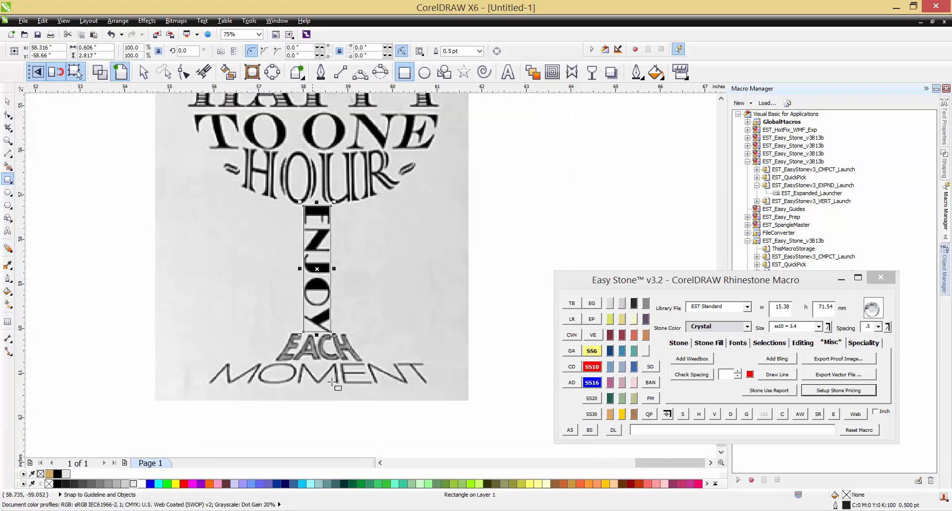
# Fill the ENJOY rectangle with pink (#FF99CC) and remove its outline
pyautogui.click(218, 484)
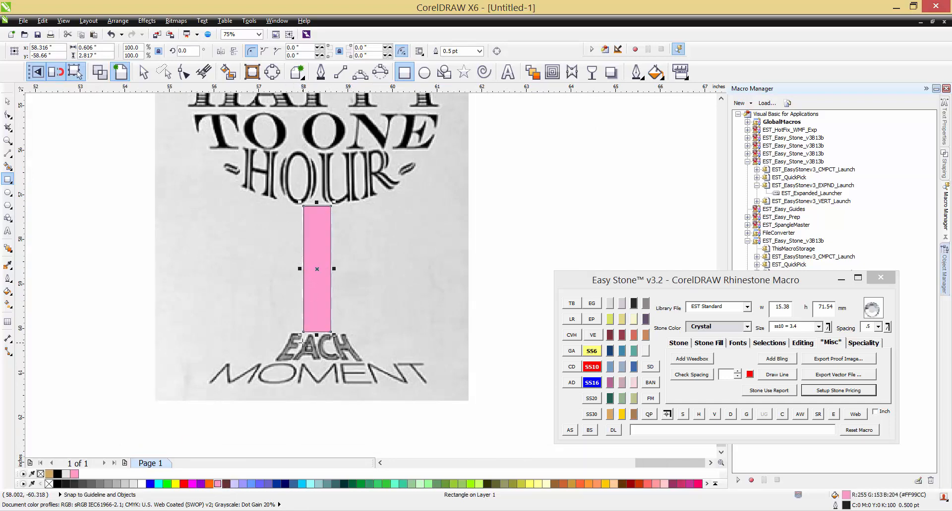
pyautogui.rightClick(49, 485)
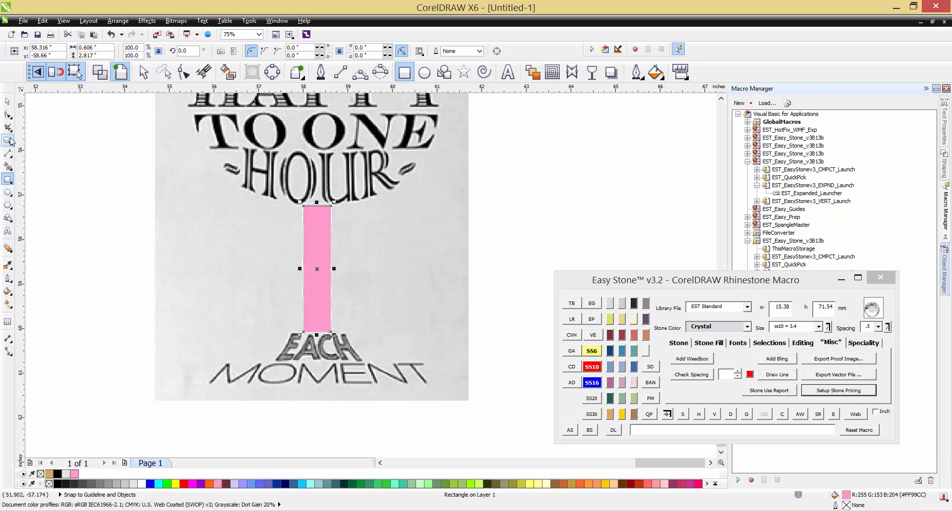
pyautogui.click(9, 103)
pyautogui.click(76, 212)
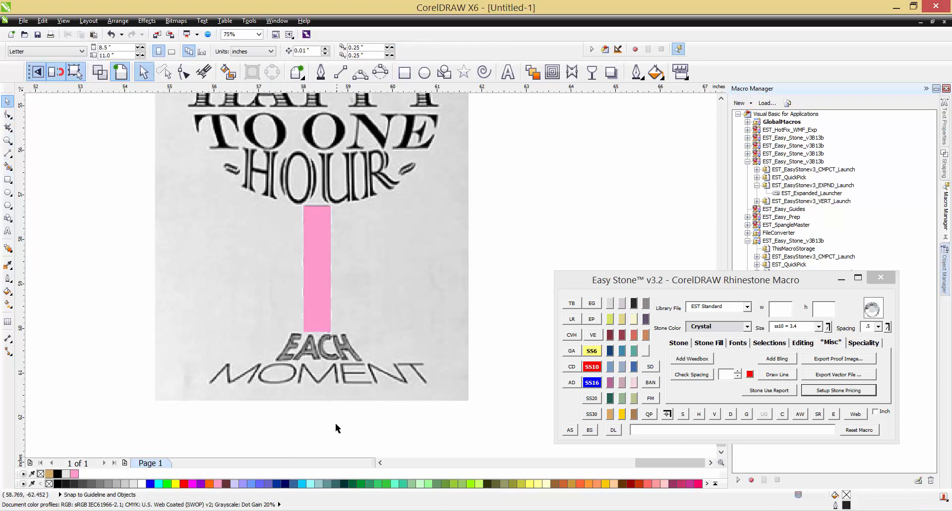
# Draw a rectangle about 4.92 by 0.46 inches around the word MOMENT at the glass base
pyautogui.scroll(2, 336, 428)
pyautogui.scroll(-2, 341, 196)
pyautogui.scroll(2, 336, 250)
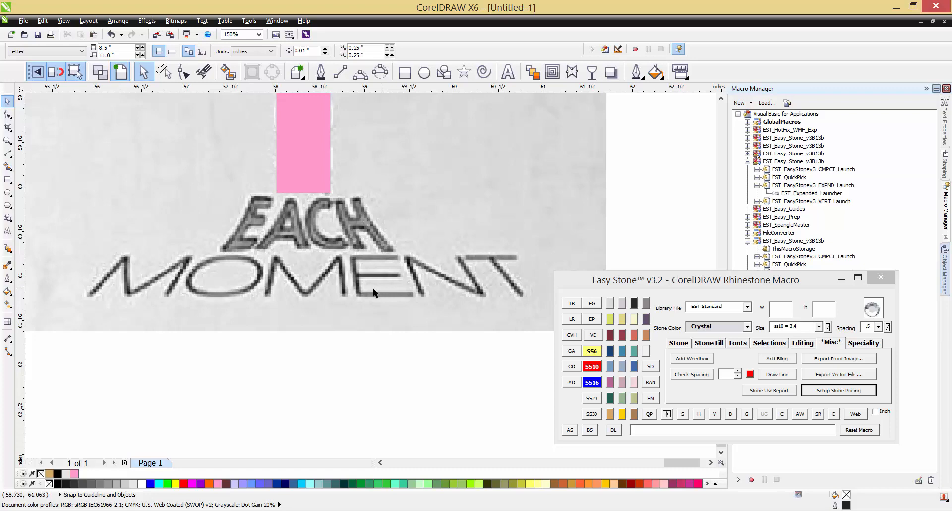
pyautogui.click(404, 73)
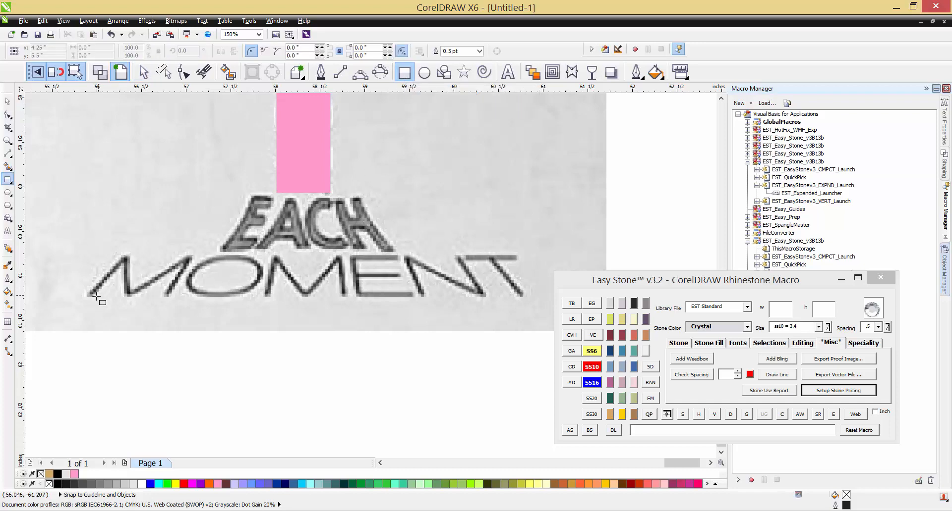
pyautogui.moveTo(88, 296); pyautogui.dragTo(526, 256)
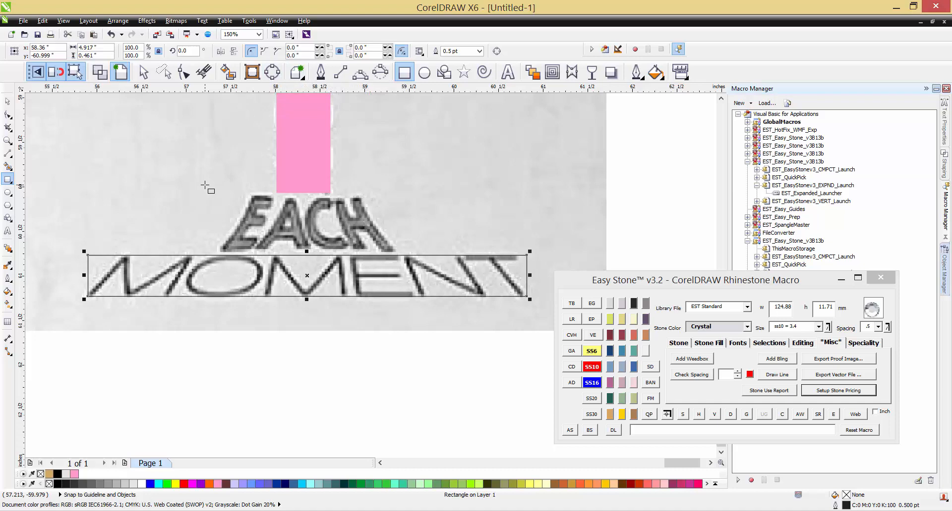
# Convert the MOMENT rectangle to curves and move its top-right node inward to follow the slant of the T
pyautogui.hotkey('ctrl', 'q')
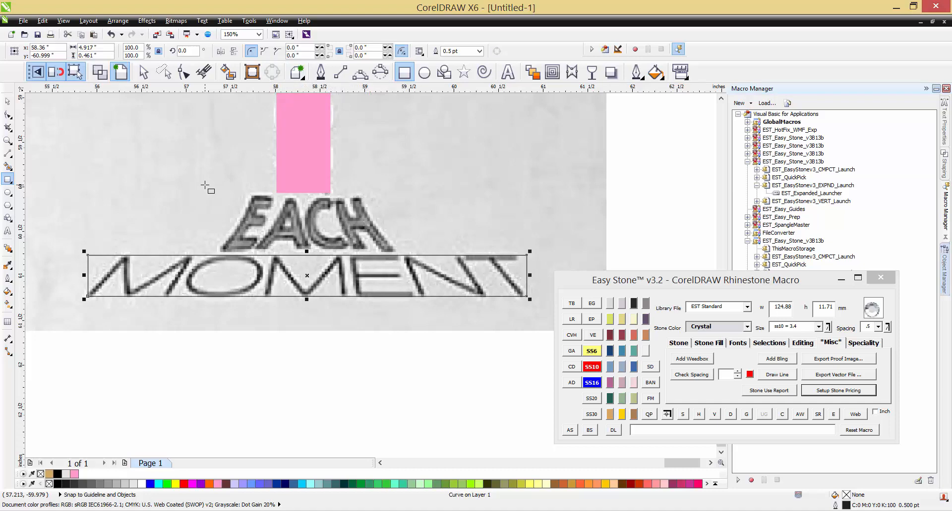
pyautogui.click(183, 72)
pyautogui.moveTo(527, 256); pyautogui.dragTo(503, 255)
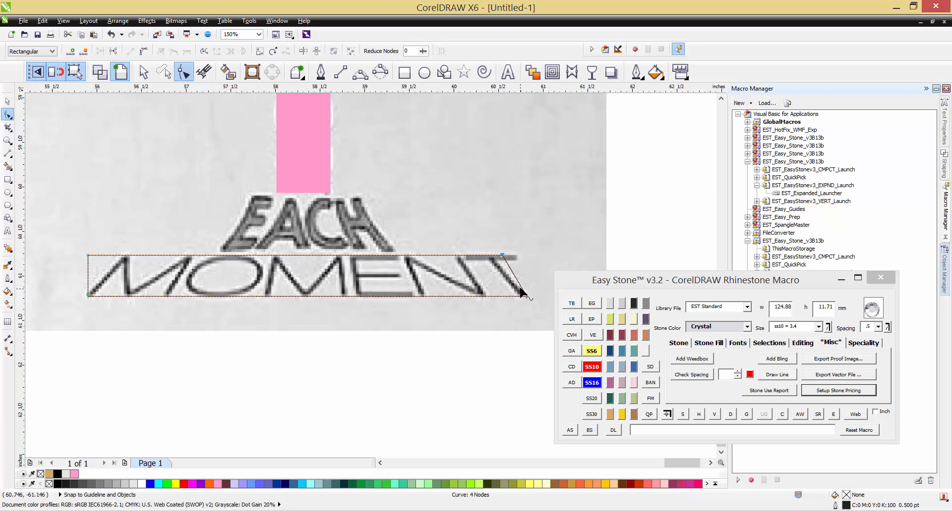
pyautogui.click(8, 101)
pyautogui.click(78, 146)
# Make a horizontally mirrored copy of the MOMENT outline directly over the original
pyautogui.click(254, 281)
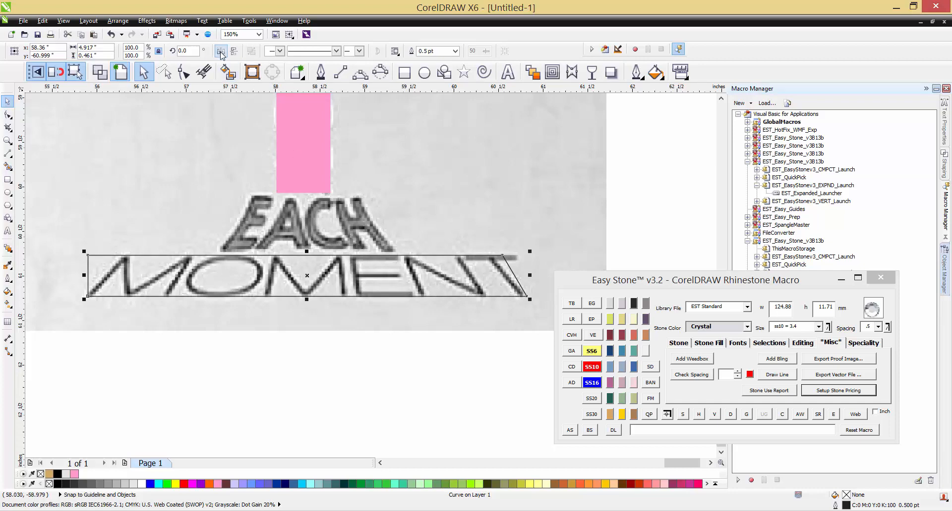
pyautogui.click(221, 52)
pyautogui.click(117, 171)
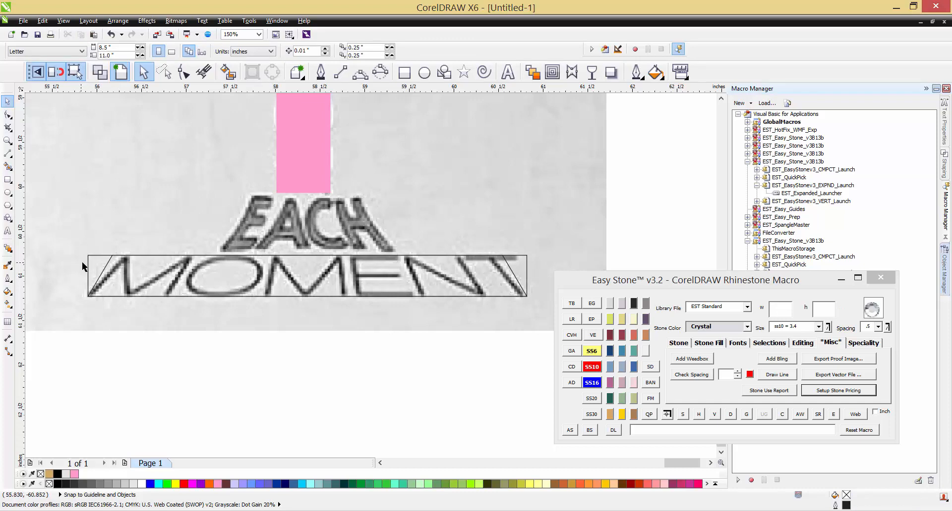
# Move the original MOMENT outline's top-left node inward to meet the slanted side of the mirrored copy
pyautogui.doubleClick(91, 262)
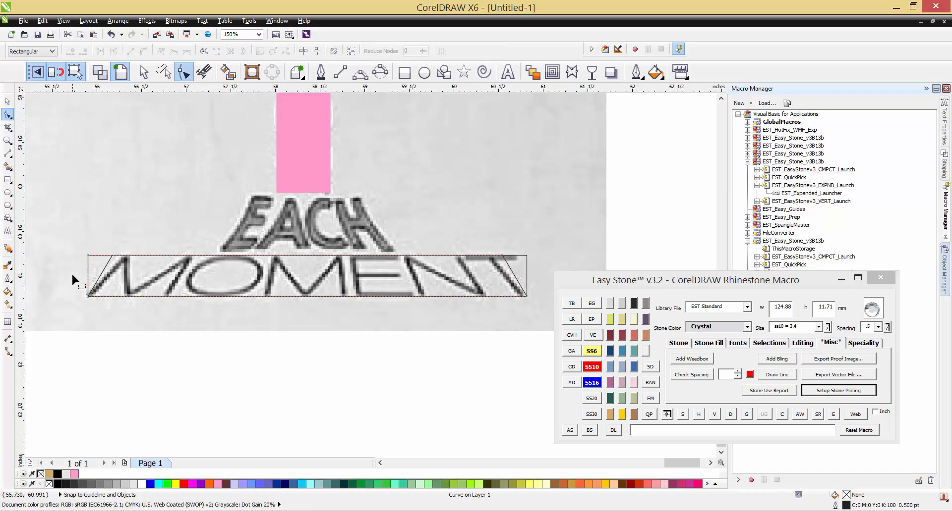
pyautogui.moveTo(87, 256); pyautogui.dragTo(113, 256)
pyautogui.press('space')
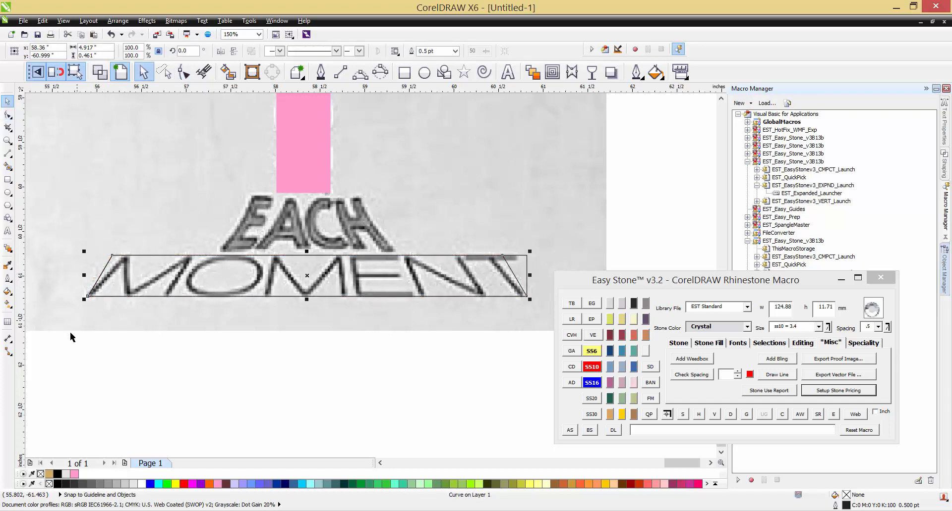
# Delete the mirrored copy of the MOMENT outline, keeping only the symmetrical trapezoid
pyautogui.click(502, 353)
pyautogui.click(523, 259)
pyautogui.click(525, 263)
pyautogui.press('Escape')
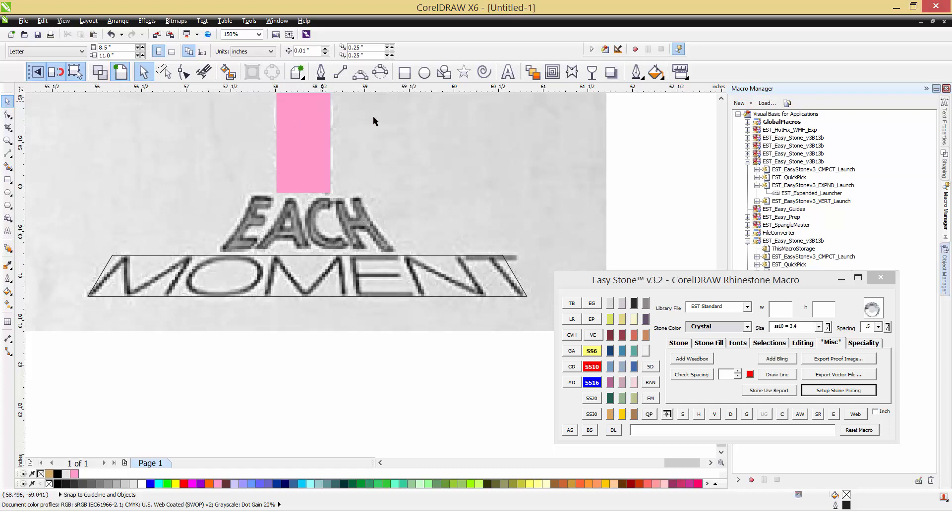
# Draw a rectangle about 1.93 by 0.59 inches around the word EACH and convert it to curves
pyautogui.click(403, 72)
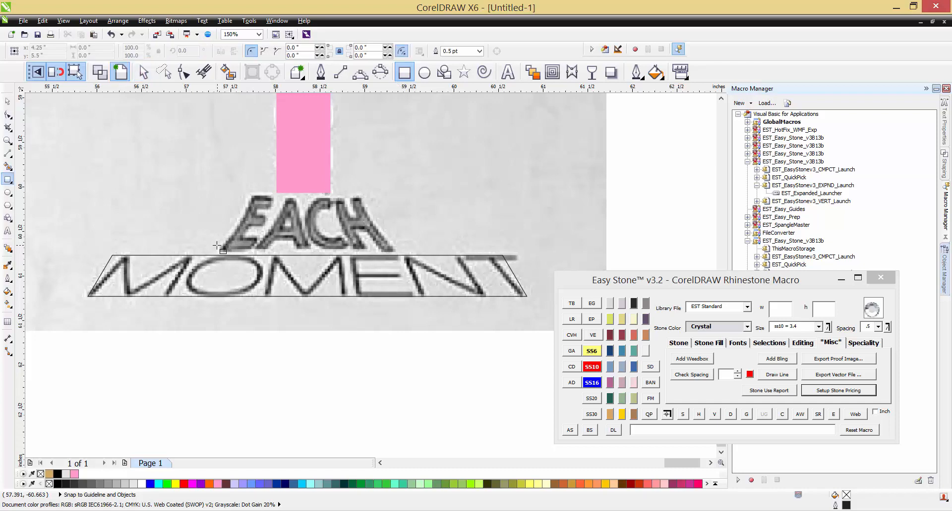
pyautogui.moveTo(218, 248); pyautogui.dragTo(390, 195)
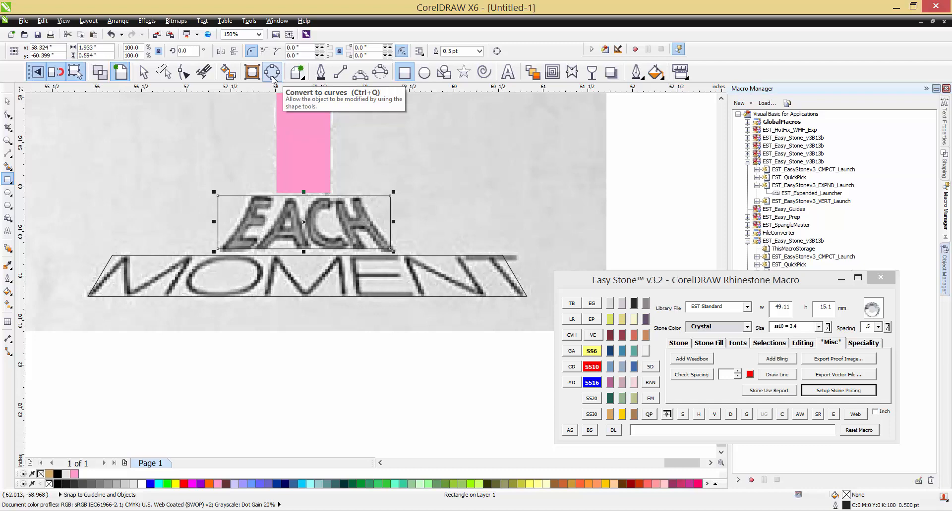
pyautogui.click(272, 73)
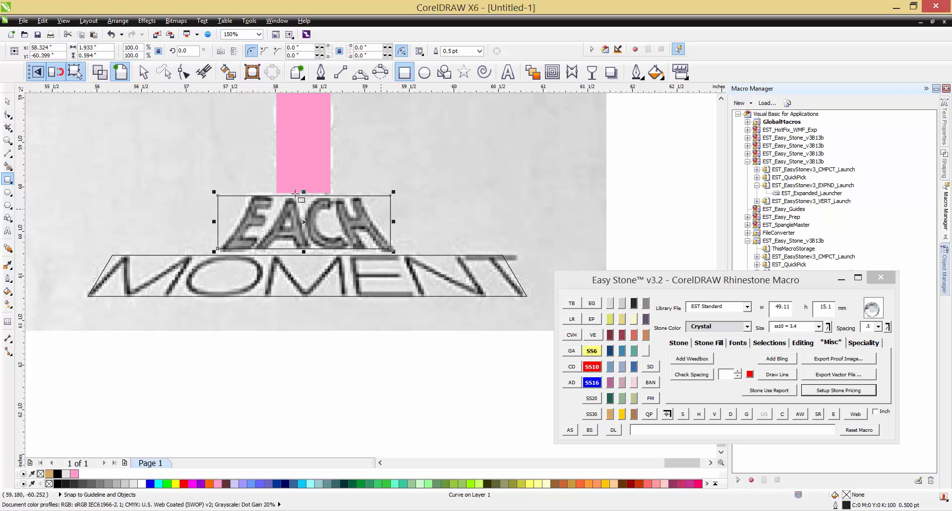
# Move the top-right node of the EACH outline inward to the upper end of the H
pyautogui.click(144, 72)
pyautogui.press('F10')
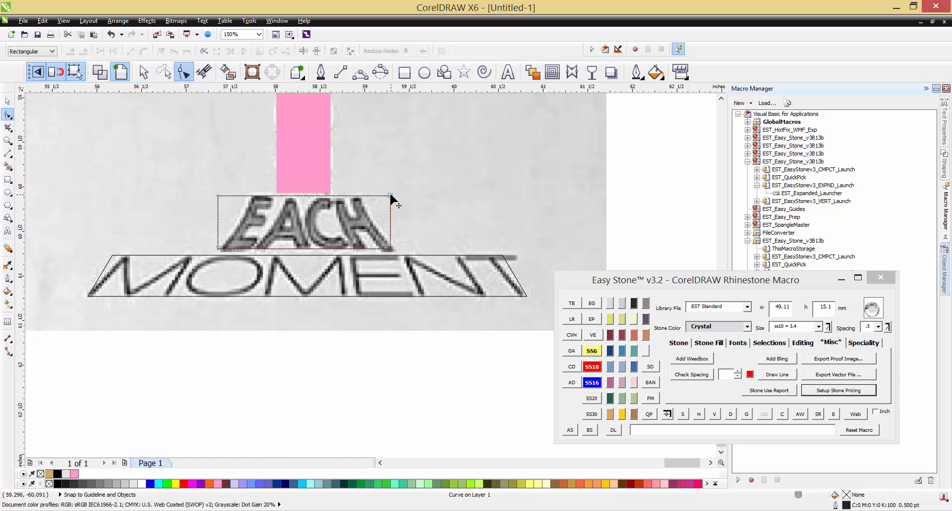
pyautogui.moveTo(391, 196); pyautogui.dragTo(366, 196)
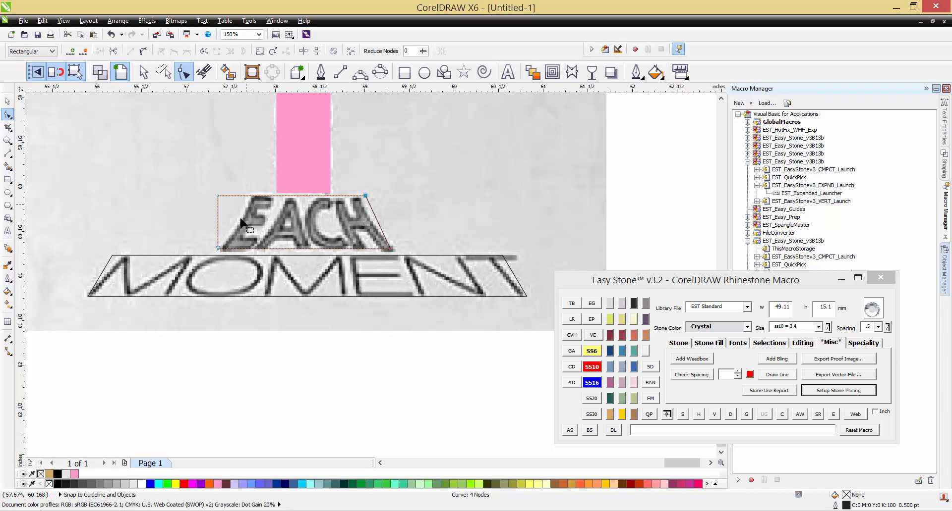
# Convert the slanted right side of the EACH outline to a curve and bend it inward along the H
pyautogui.rightClick(376, 217)
pyautogui.click(397, 263)
pyautogui.scroll(1, 369, 226)
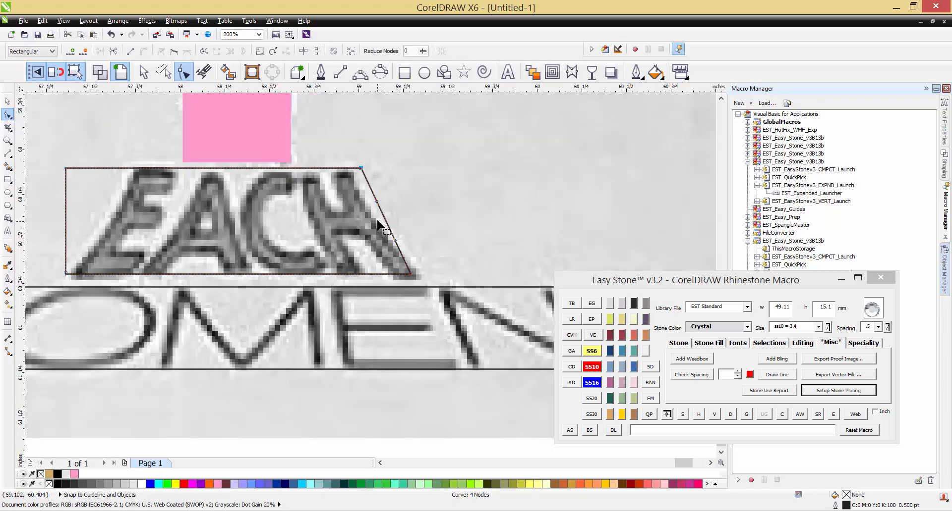
pyautogui.moveTo(377, 219); pyautogui.dragTo(367, 218)
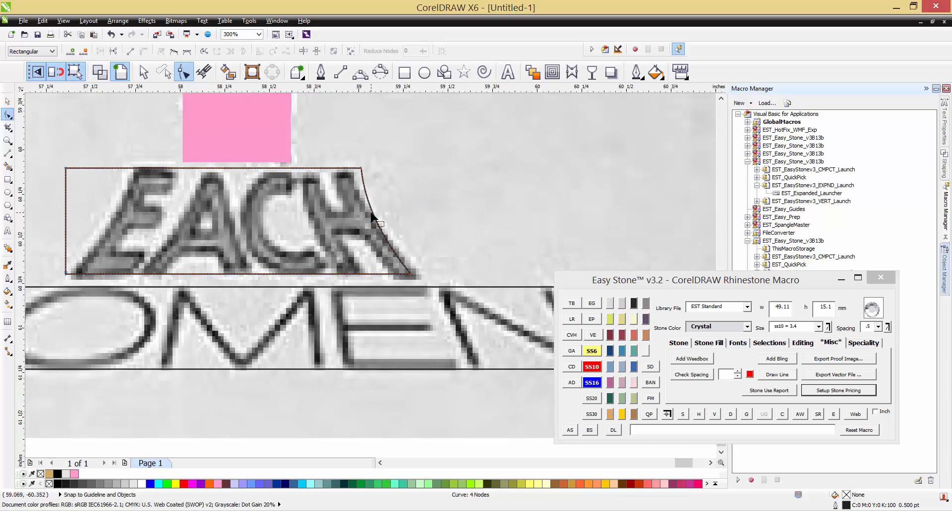
pyautogui.press('space')
pyautogui.press('Escape')
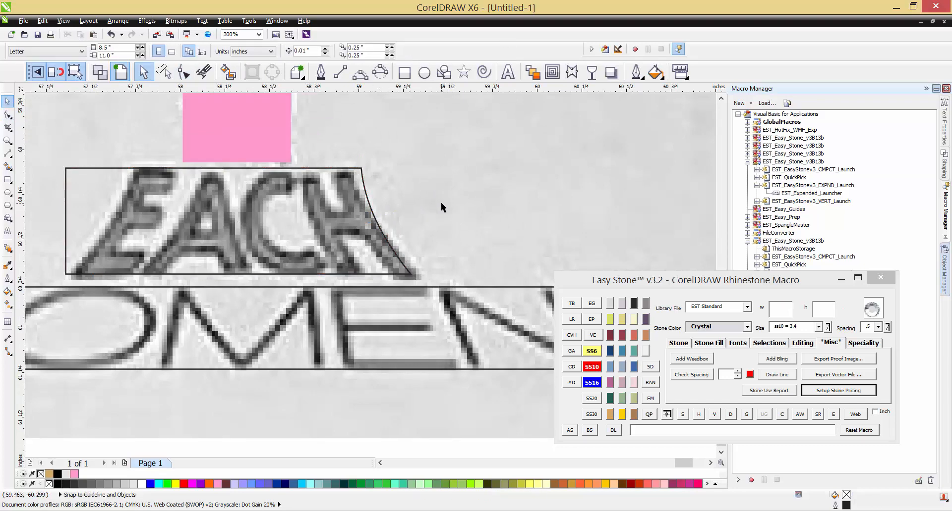
# Make a horizontally mirrored copy of the EACH outline directly over the original
pyautogui.scroll(-1, 443, 203)
pyautogui.click(277, 210)
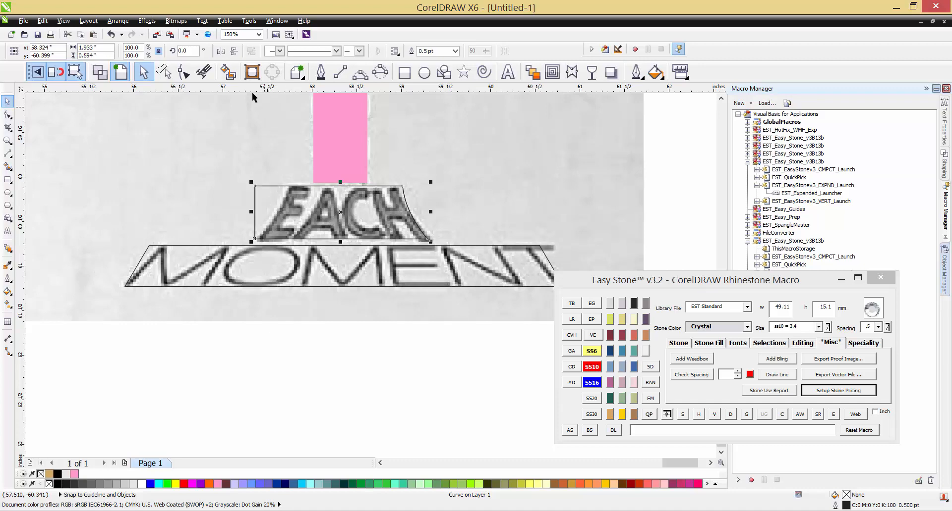
pyautogui.click(220, 51)
pyautogui.click(152, 128)
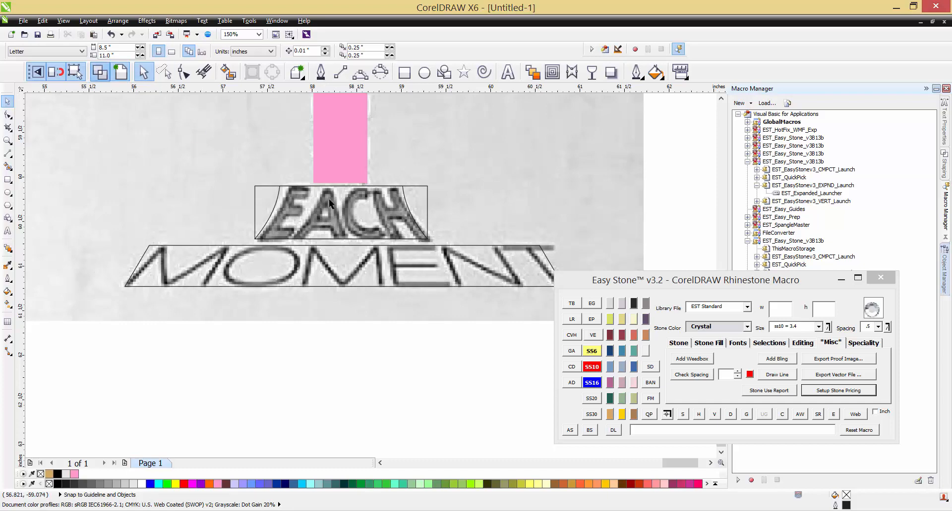
# In wireframe view, Smart Fill the overlap of the two EACH outlines in tan without an outline, and return to Enhanced view
pyautogui.click(100, 72)
pyautogui.scroll(2, 387, 213)
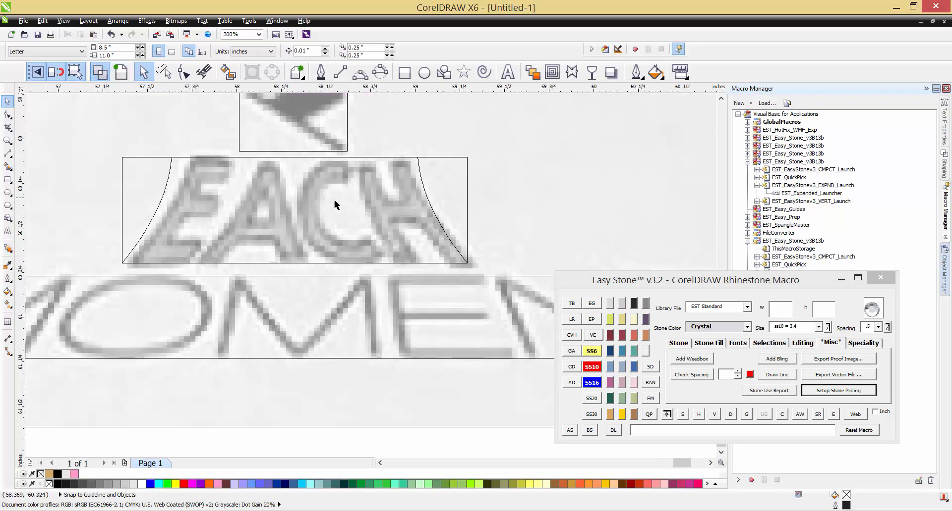
pyautogui.click(227, 72)
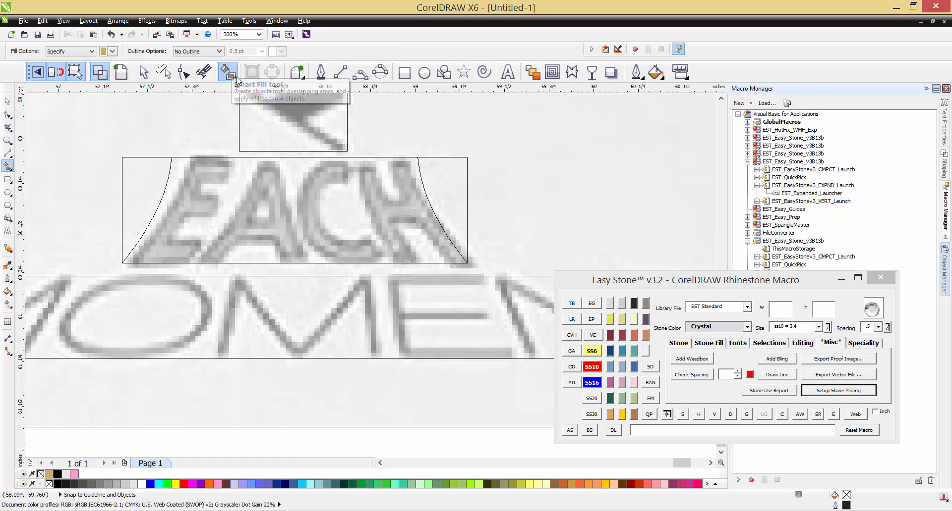
pyautogui.click(293, 183)
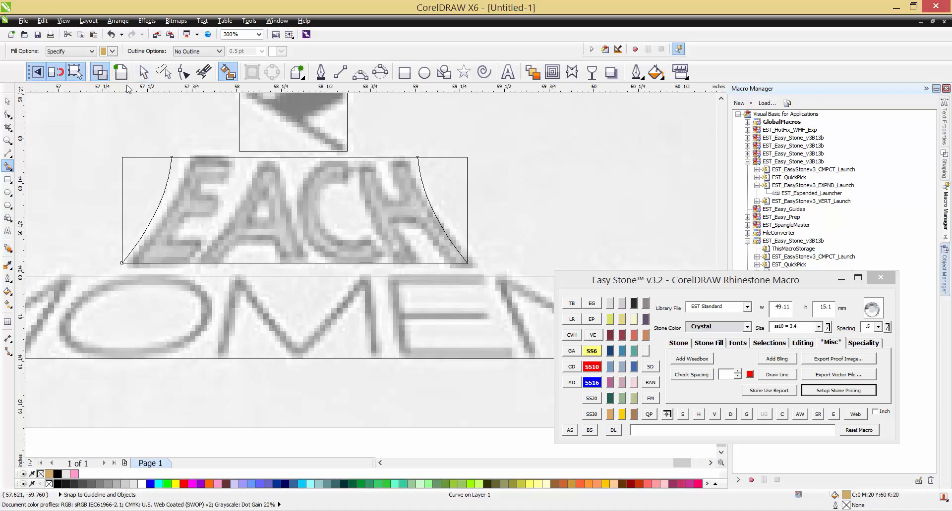
pyautogui.click(121, 74)
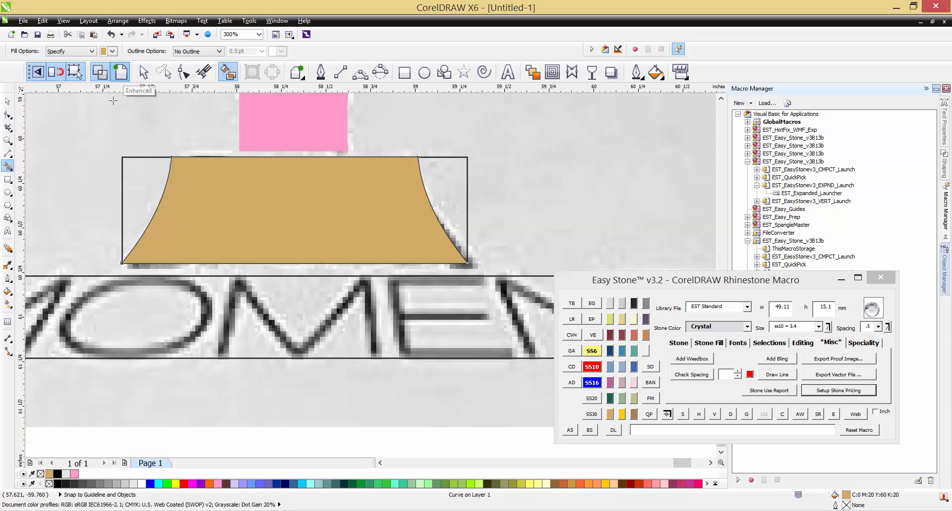
pyautogui.click(7, 101)
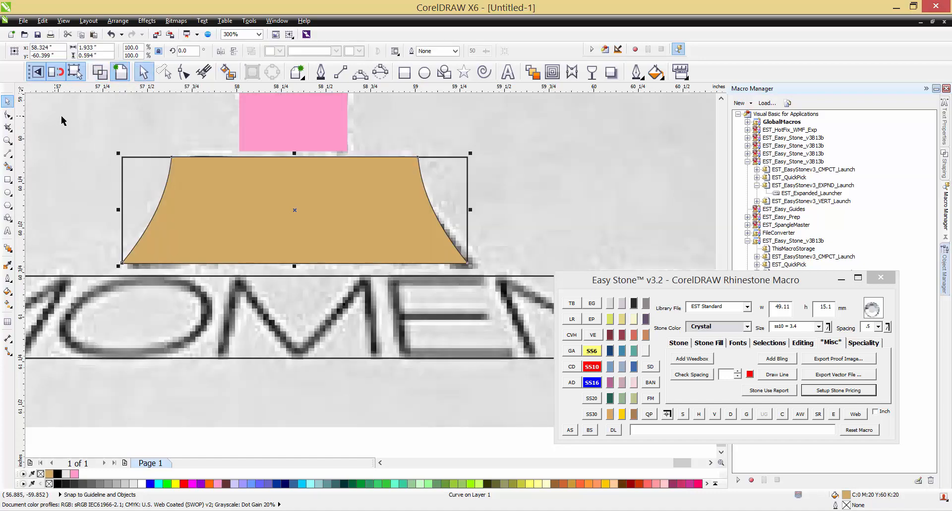
pyautogui.click(109, 139)
pyautogui.scroll(-2, 272, 188)
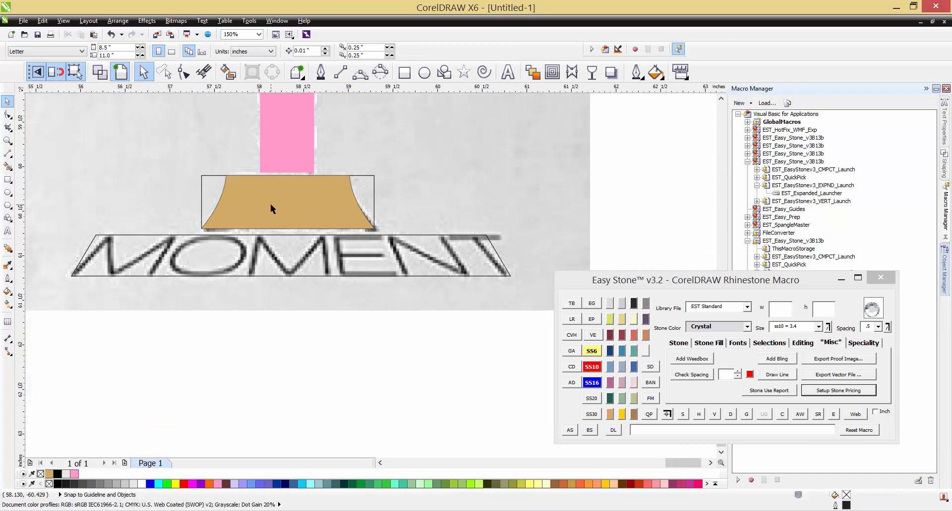
# Delete the two leftover EACH outlines around the tan base shape
pyautogui.click(368, 178)
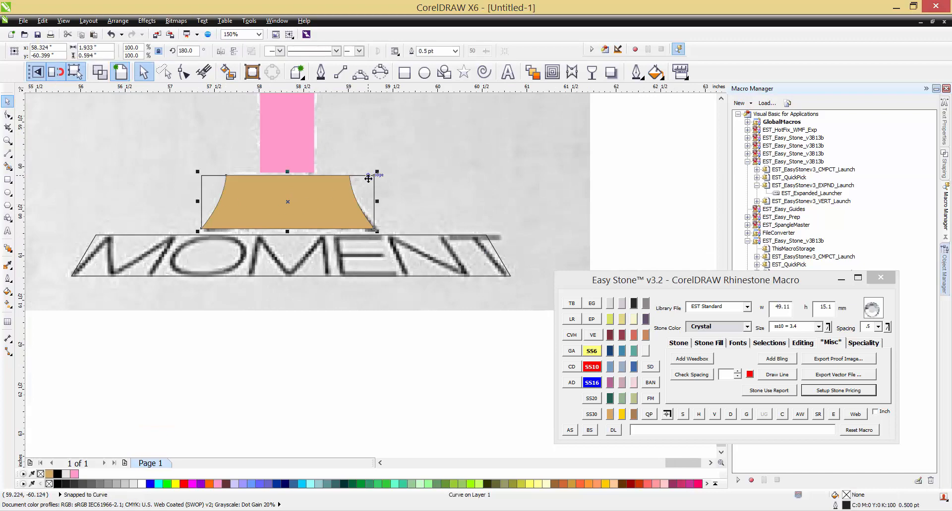
pyautogui.press('Delete')
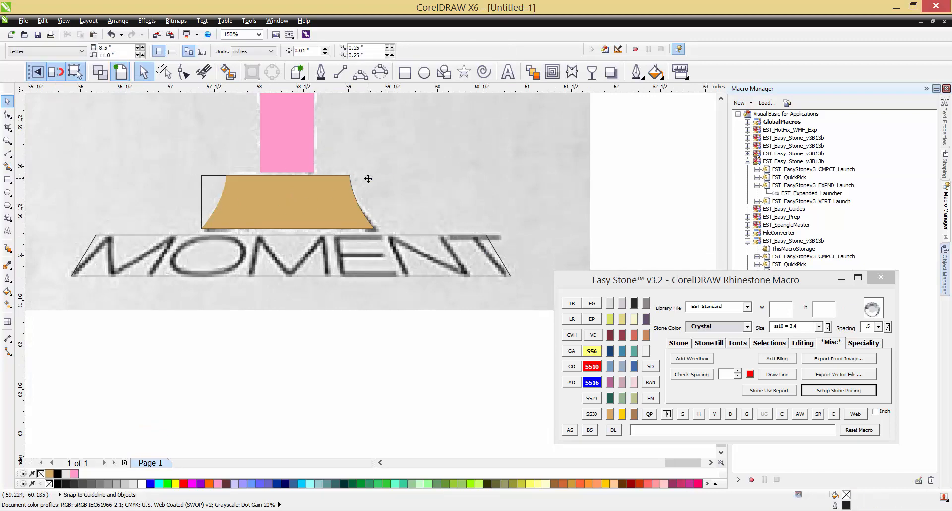
pyautogui.click(201, 181)
pyautogui.press('Delete')
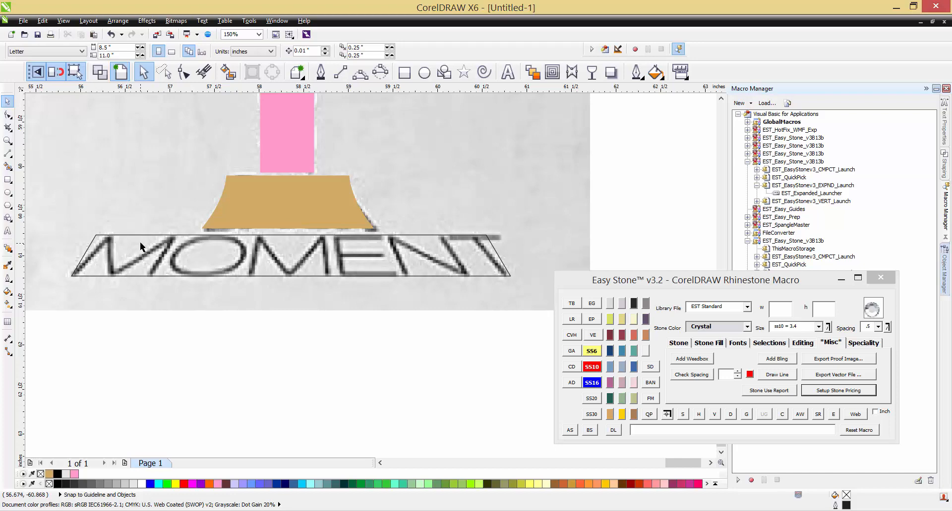
# Fill the MOMENT outline and the pink stem rectangle with the same tan, and remove the outline from the MOMENT shape
pyautogui.click(137, 275)
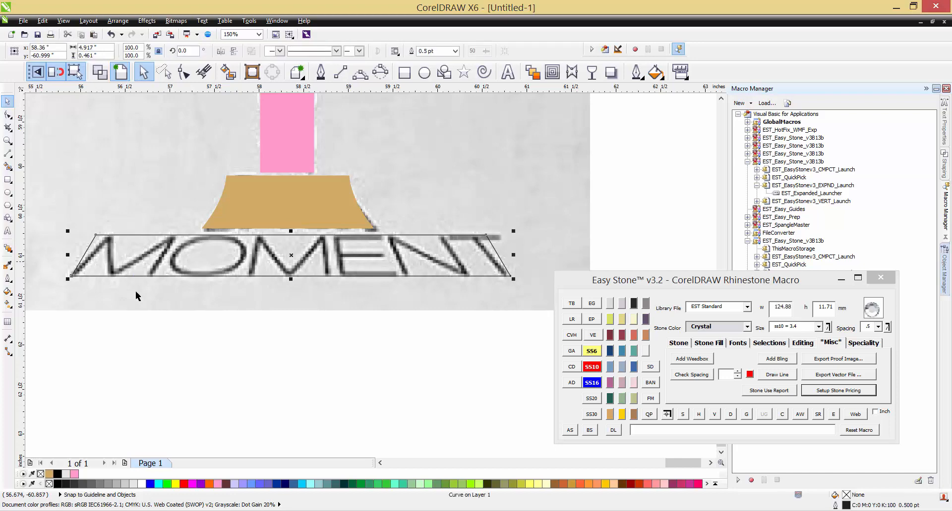
pyautogui.click(49, 474)
pyautogui.rightClick(41, 474)
pyautogui.click(283, 144)
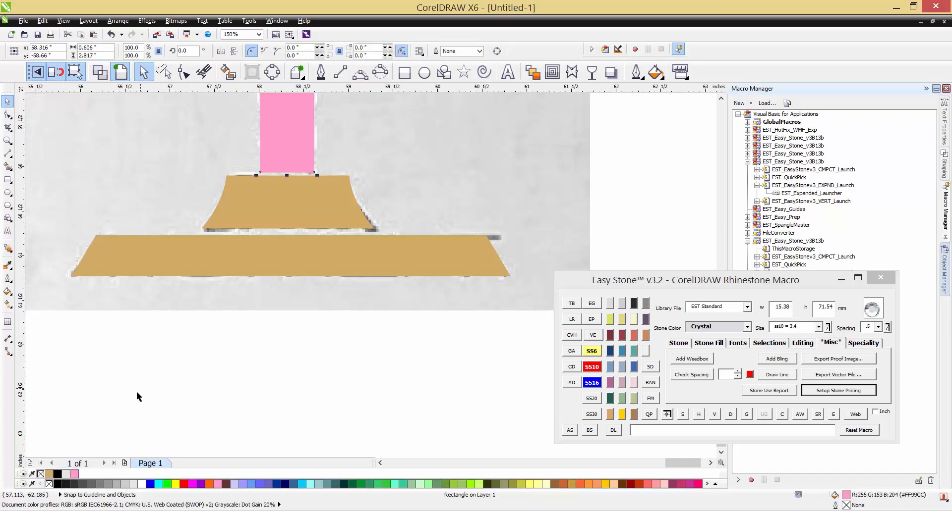
pyautogui.click(49, 475)
pyautogui.click(206, 379)
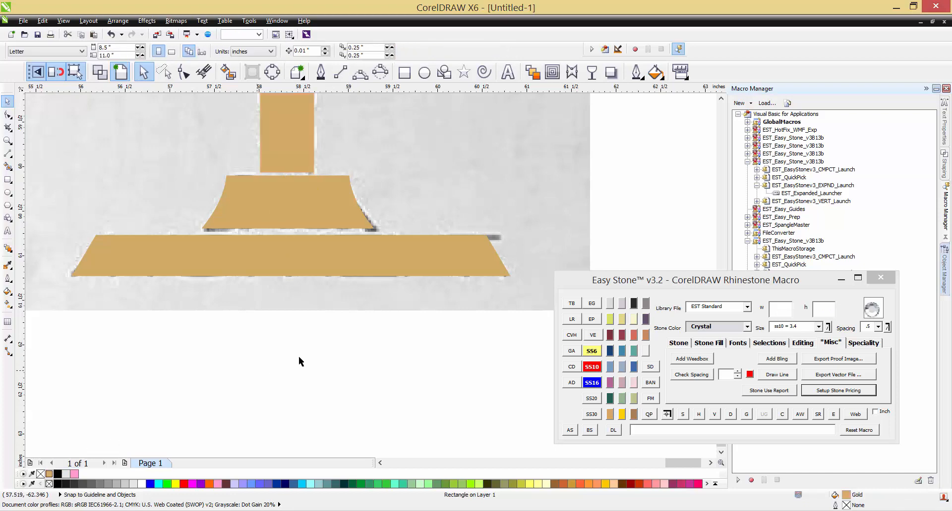
# Select the stem, the EACH shape and the MOMENT shape together and distribute the vertical spacing between them evenly
pyautogui.scroll(-1, 347, 366)
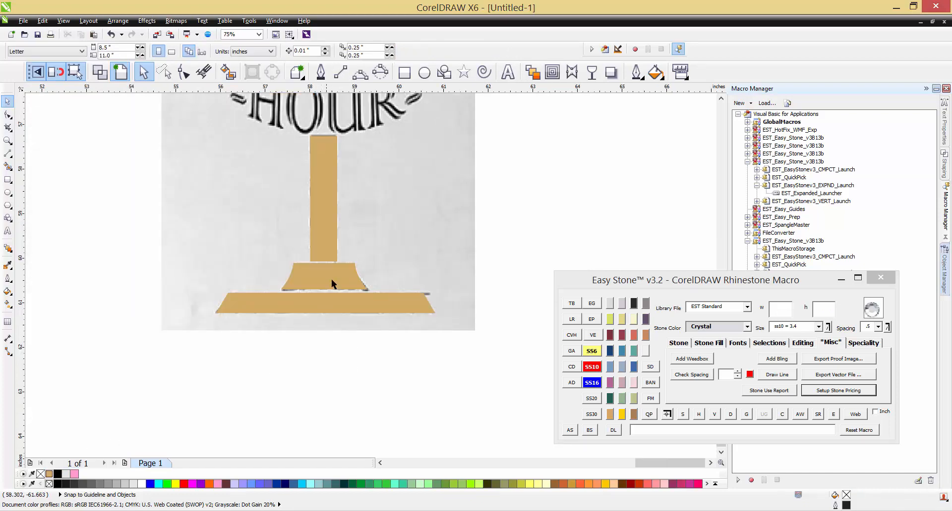
pyautogui.scroll(2, 327, 293)
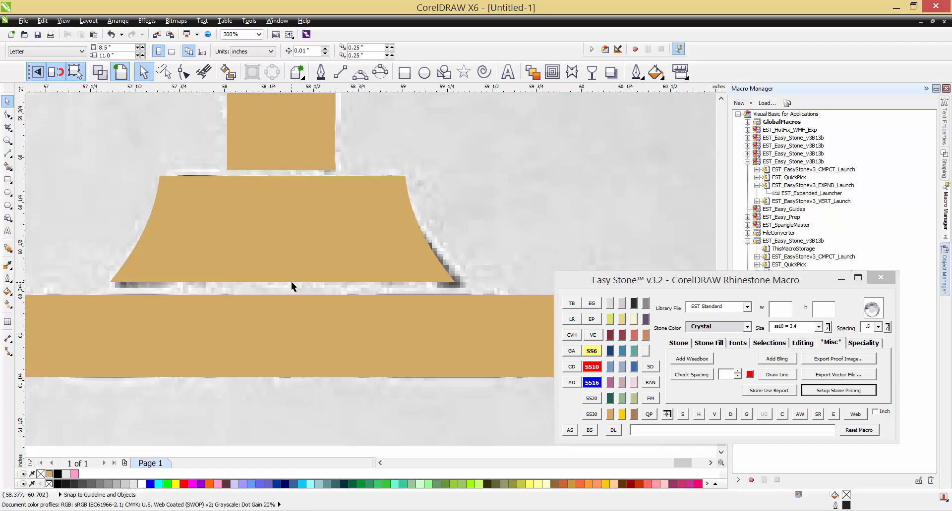
pyautogui.click(277, 142)
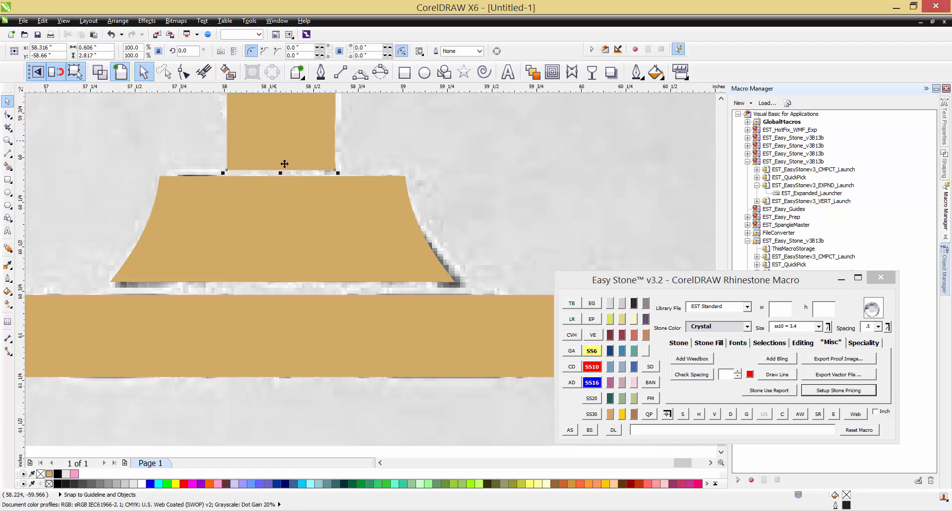
pyautogui.press('Escape')
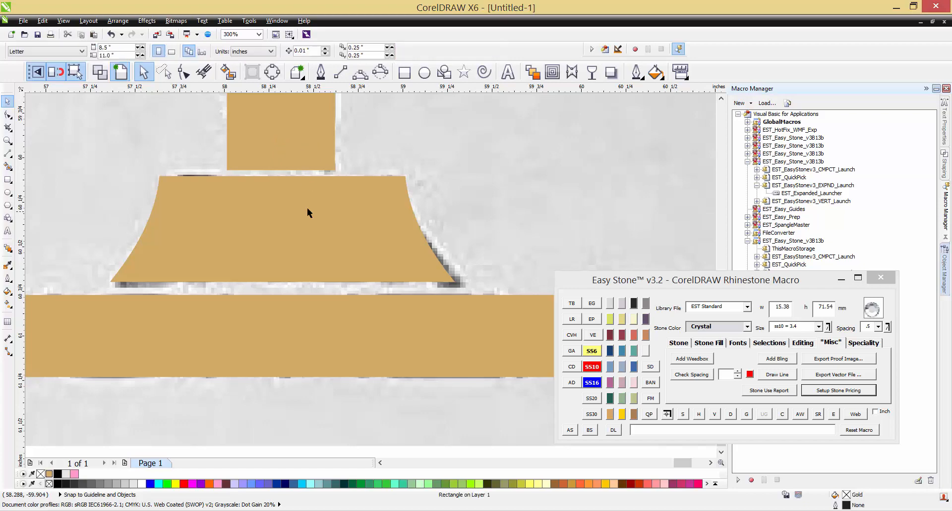
pyautogui.scroll(-1, 302, 147)
pyautogui.click(364, 216)
pyautogui.keyDown('shift'); pyautogui.click(368, 315); pyautogui.keyUp('shift')
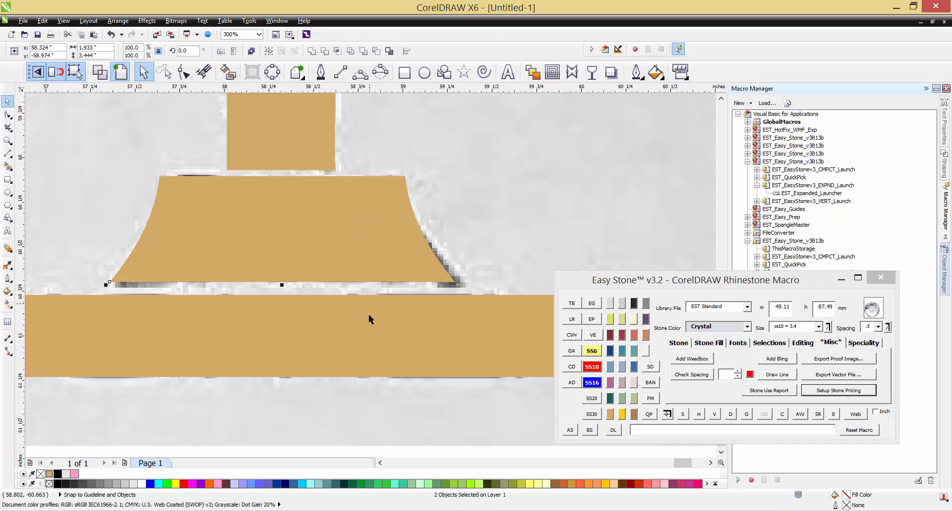
pyautogui.scroll(-1, 367, 318)
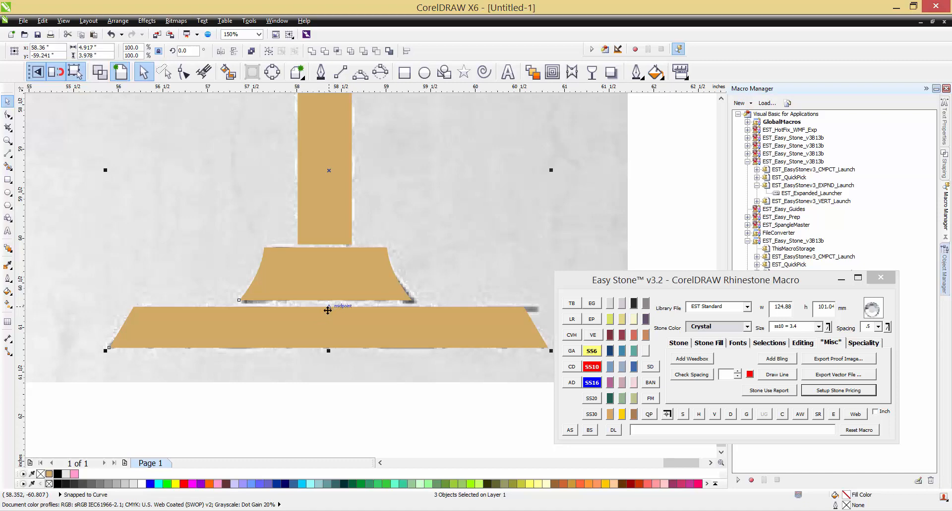
pyautogui.hotkey('shift', 'a')
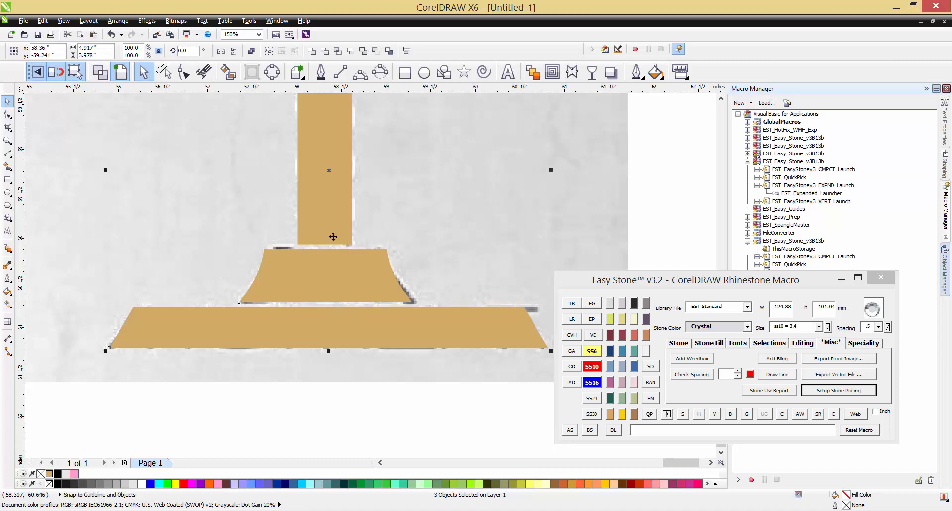
pyautogui.click(327, 389)
# Place a vertical guideline by hand down the middle of the stem, and delete it
pyautogui.scroll(-2, 329, 392)
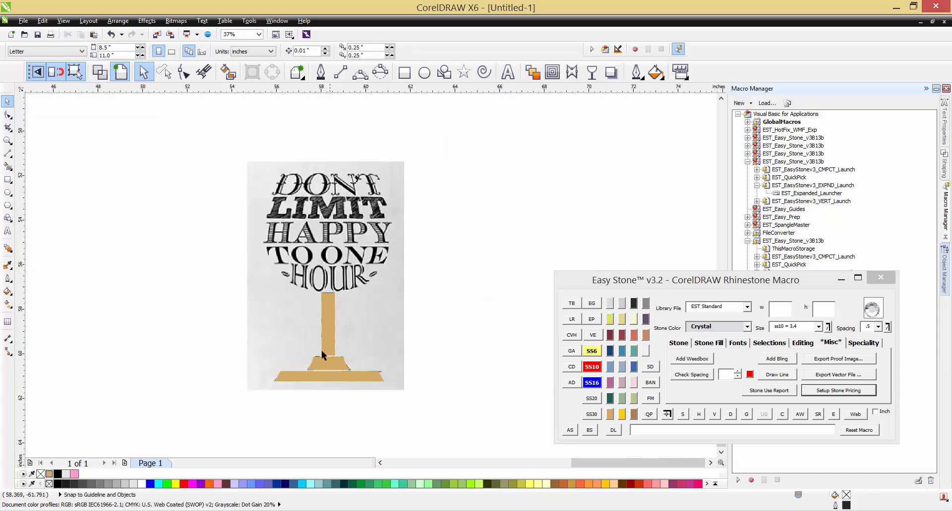
pyautogui.scroll(1, 321, 350)
pyautogui.scroll(-1, 346, 279)
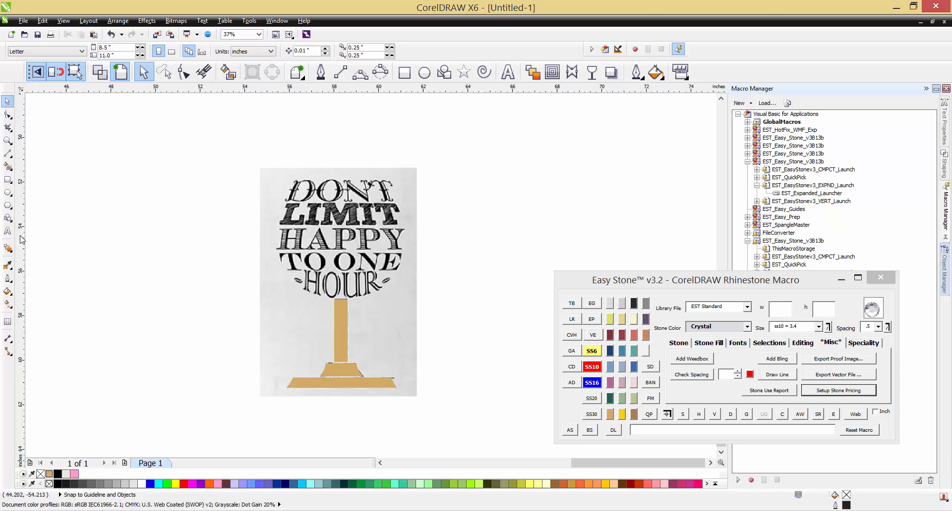
pyautogui.moveTo(22, 243); pyautogui.dragTo(341, 325)
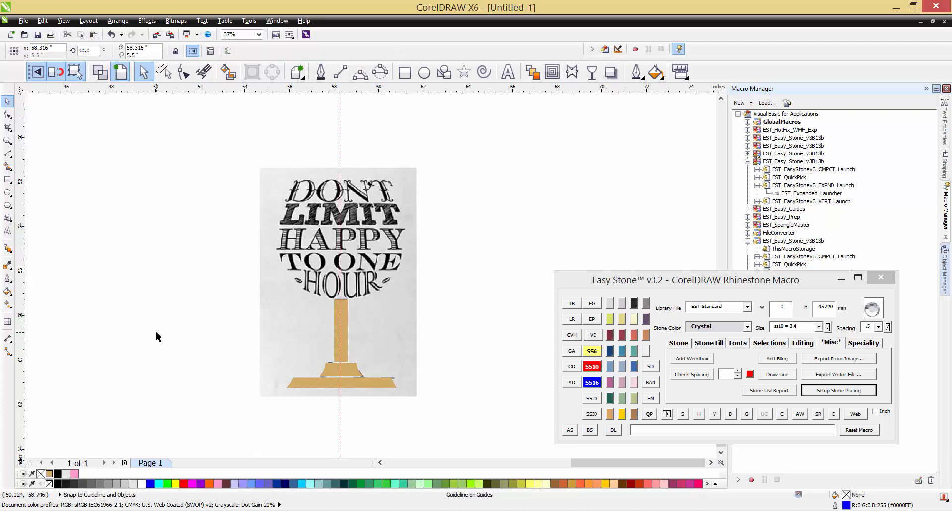
pyautogui.press('Delete')
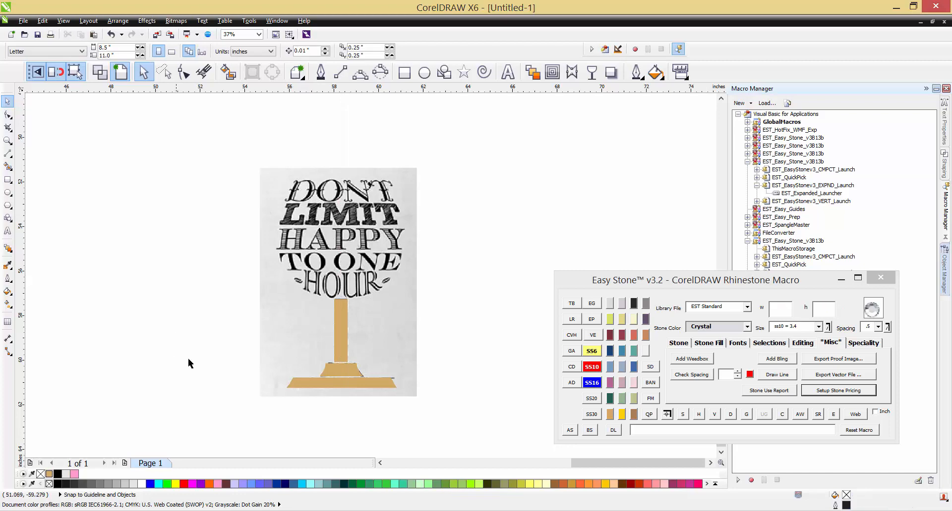
# Add a vertical guideline through the exact centre of the stem rectangle with the Easy Stone CVH function
pyautogui.click(340, 327)
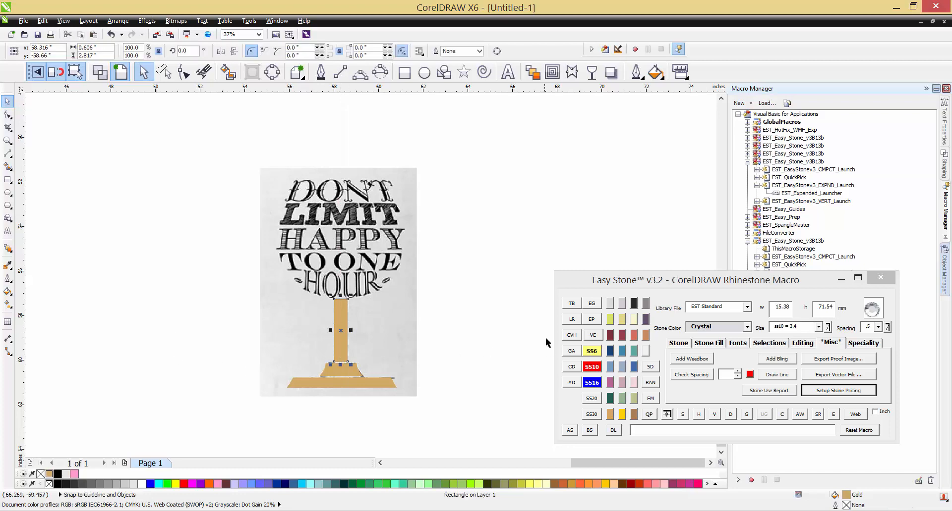
pyautogui.click(572, 337)
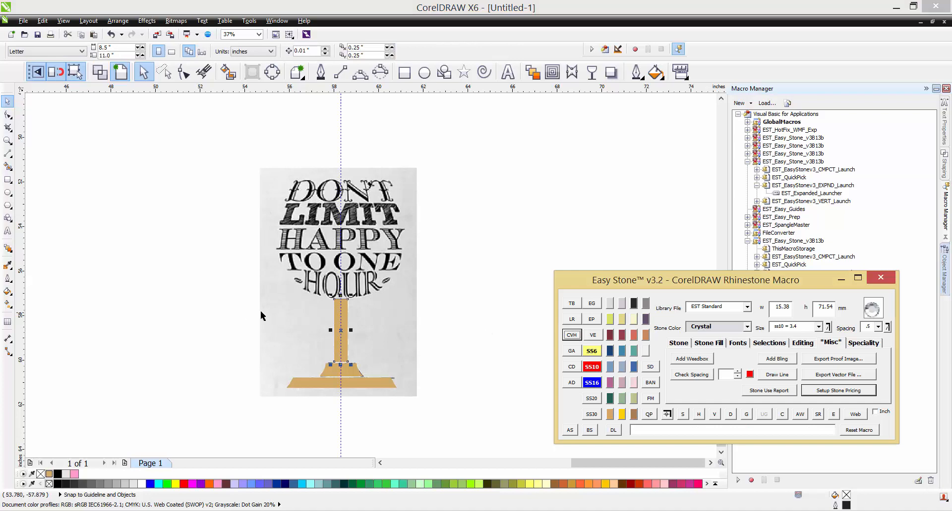
pyautogui.click(237, 332)
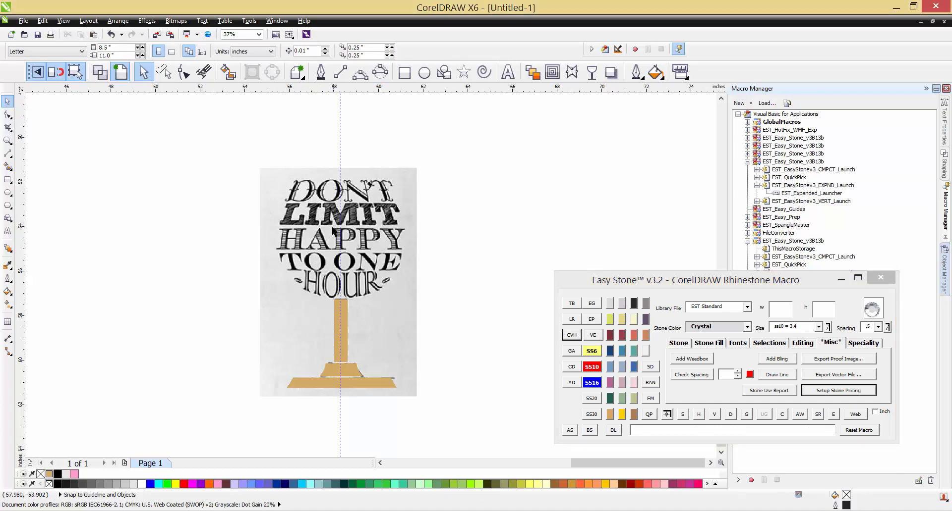
# Trace the left half of the glass bowl with two connected 3-point curves, from the D of DON'T to the guideline above the stem
pyautogui.scroll(2, 332, 230)
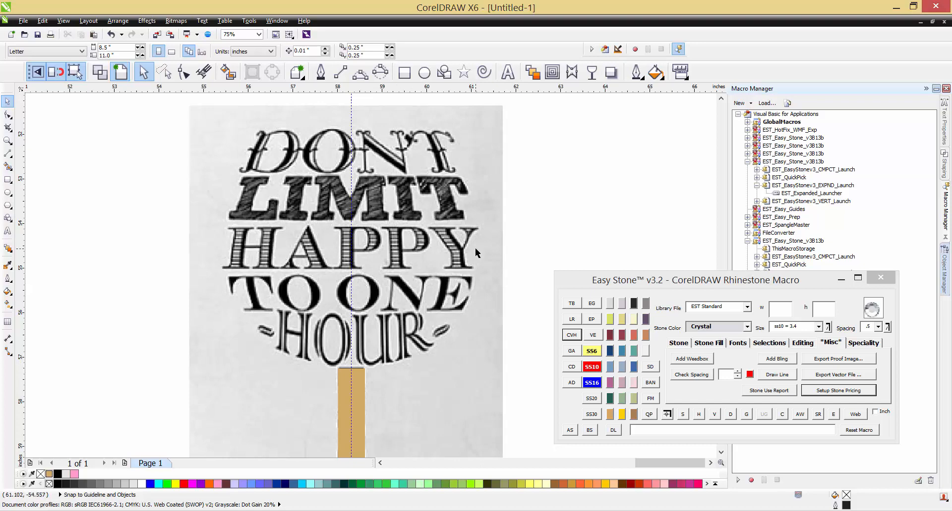
pyautogui.click(356, 75)
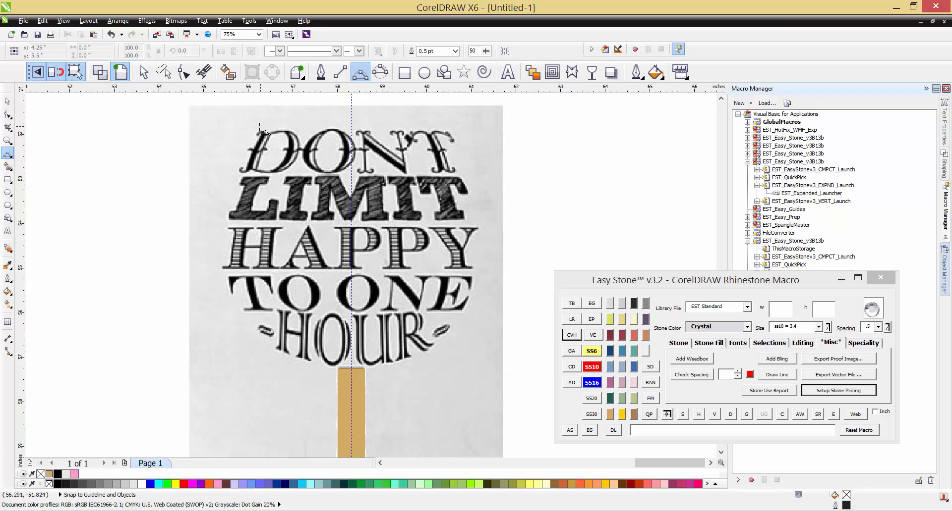
pyautogui.moveTo(258, 130); pyautogui.dragTo(247, 310)
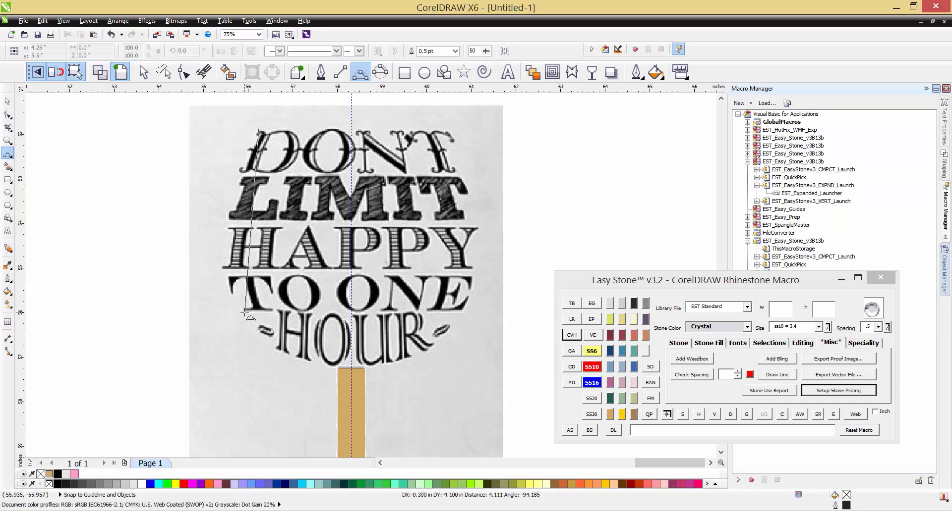
pyautogui.click(228, 262)
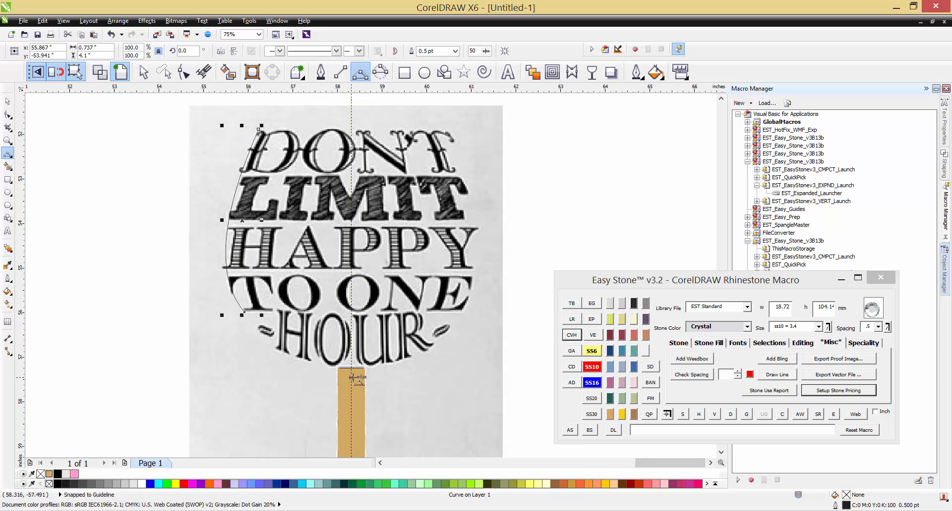
pyautogui.moveTo(245, 314); pyautogui.dragTo(351, 364)
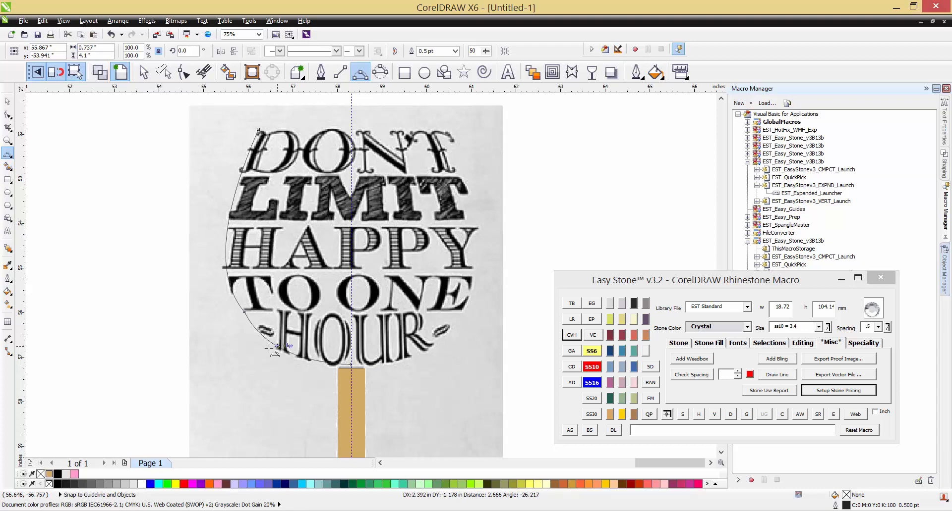
pyautogui.click(280, 353)
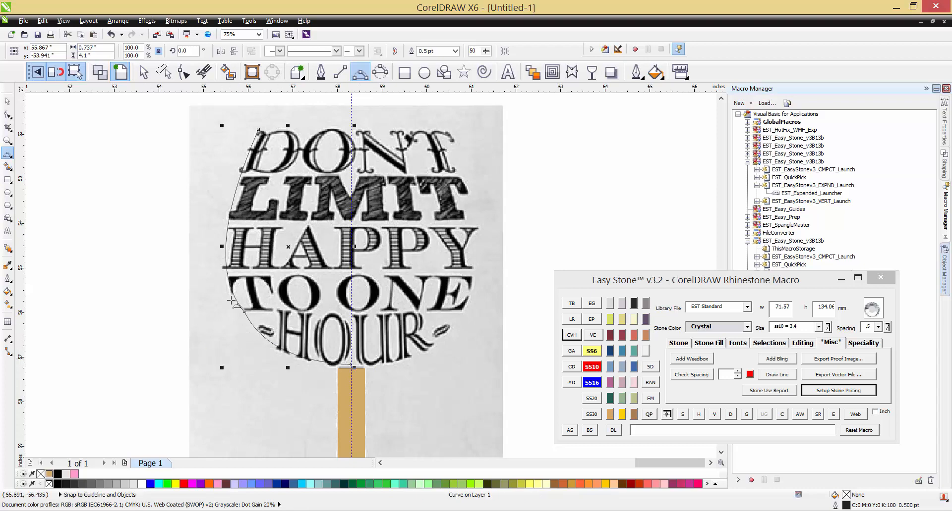
# Delete the bowl curve's middle node and refit the curve, and add a straight rim line from its upper end to the guideline
pyautogui.click(184, 73)
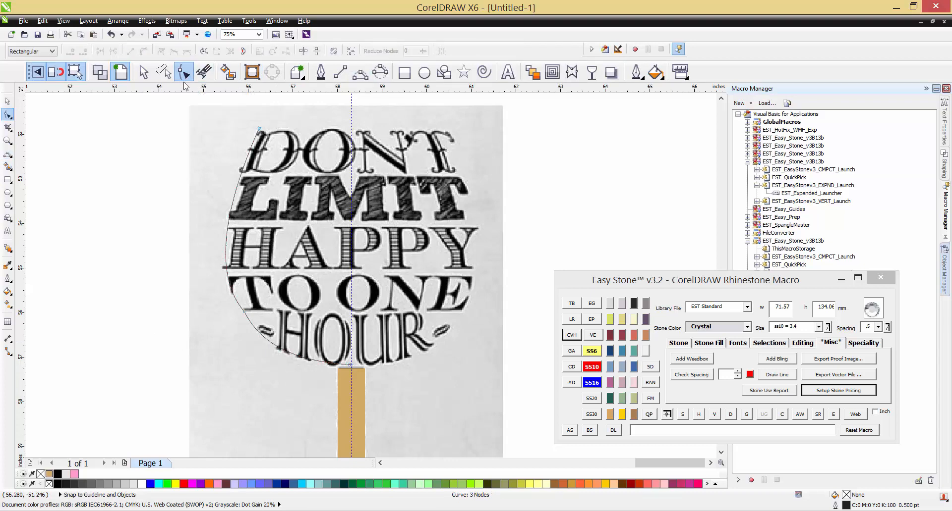
pyautogui.doubleClick(244, 311)
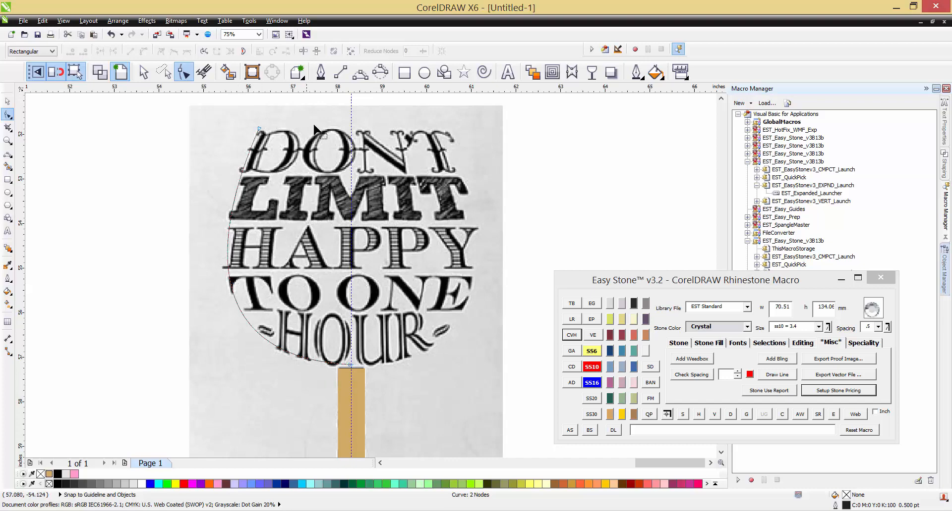
pyautogui.click(339, 78)
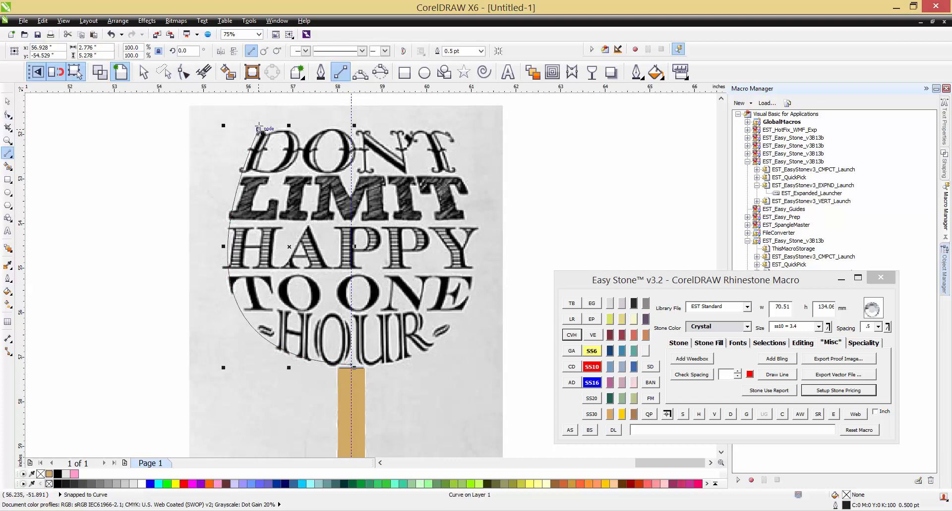
pyautogui.moveTo(258, 127)
pyautogui.mouseDown()
pyautogui.moveTo(290, 128)
pyautogui.moveTo(353, 104)
pyautogui.moveTo(351, 130)
pyautogui.mouseUp()
# Make a horizontally mirrored copy of the half-bowl outline on the other side of the guideline
pyautogui.click(8, 101)
pyautogui.scroll(-2, 213, 171)
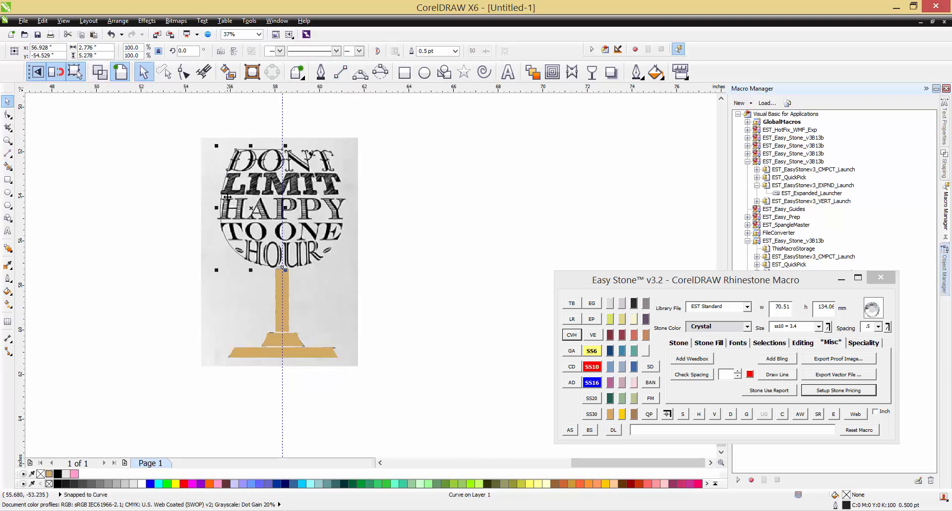
pyautogui.moveTo(252, 147)
pyautogui.mouseDown()
pyautogui.moveTo(395, 167)
pyautogui.moveTo(448, 160)
pyautogui.moveTo(253, 148)
pyautogui.mouseUp()
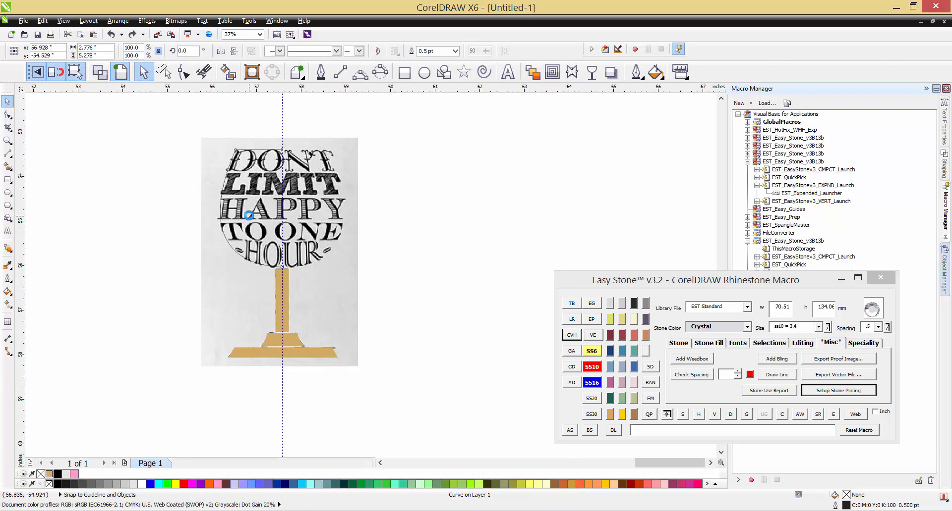
pyautogui.scroll(2, 249, 216)
pyautogui.moveTo(187, 201); pyautogui.dragTo(372, 204)
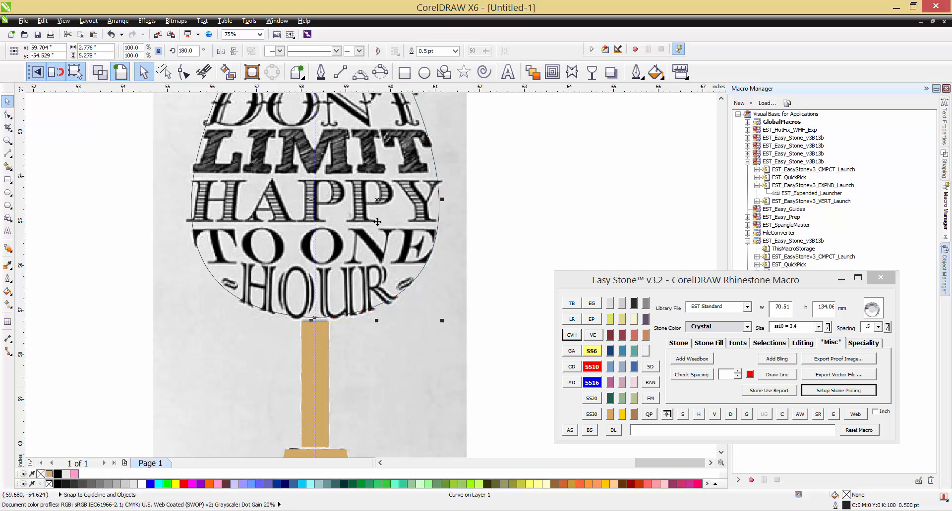
# Place a copy of the complete bowl outline beside the bitmap to inspect its shape, and delete that copy
pyautogui.scroll(-2, 349, 245)
pyautogui.moveTo(461, 138); pyautogui.dragTo(198, 298)
pyautogui.moveTo(350, 212); pyautogui.dragTo(557, 204)
pyautogui.click(647, 176)
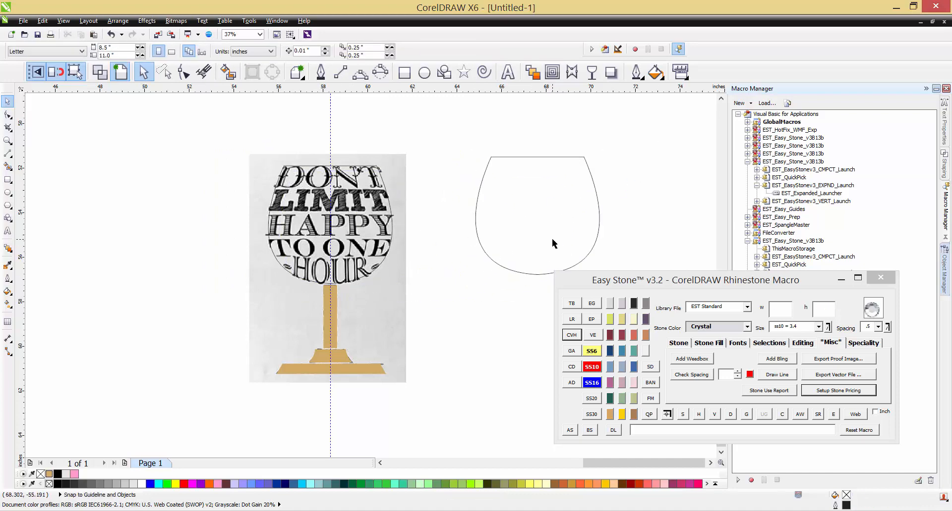
pyautogui.scroll(-2, 370, 184)
pyautogui.scroll(2, 469, 182)
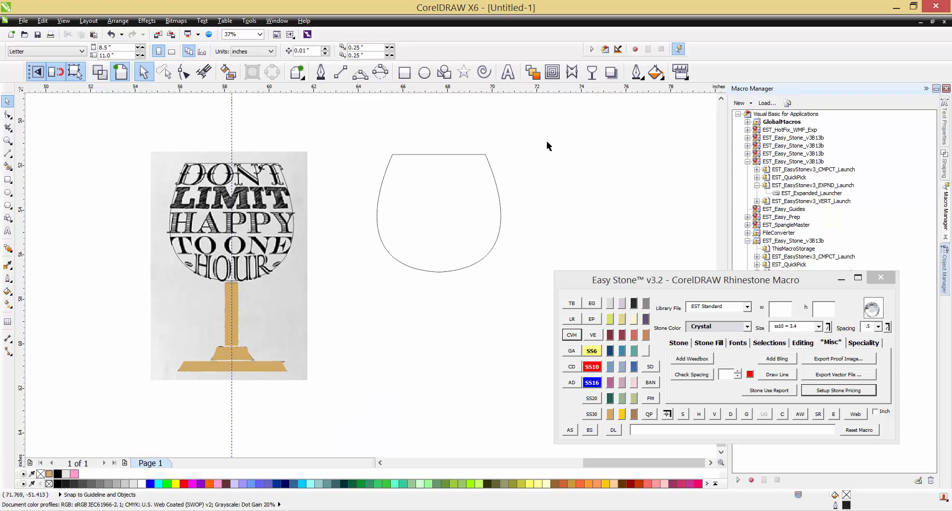
pyautogui.moveTo(554, 136); pyautogui.dragTo(340, 297)
pyautogui.press('Delete')
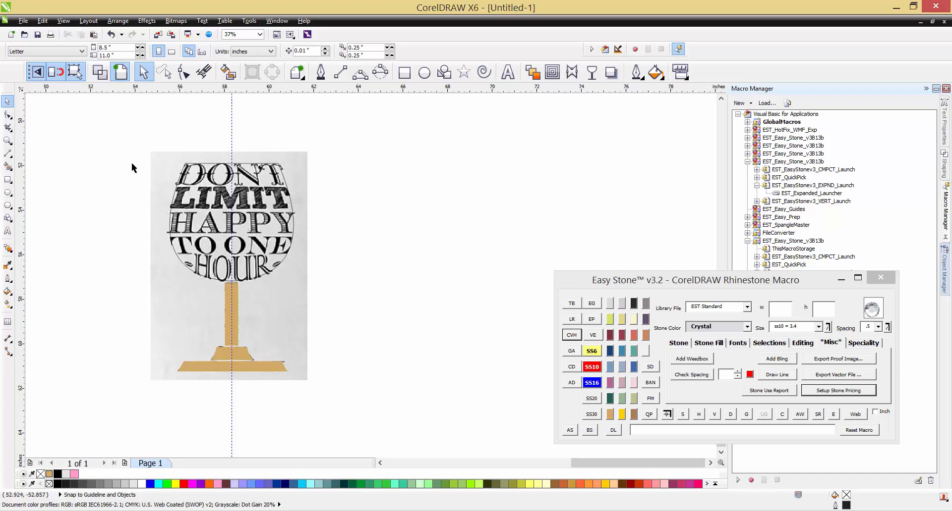
# Draw a straight horizontal line about 8.69 inches long across the guideline, just above the bitmap
pyautogui.scroll(2, 132, 164)
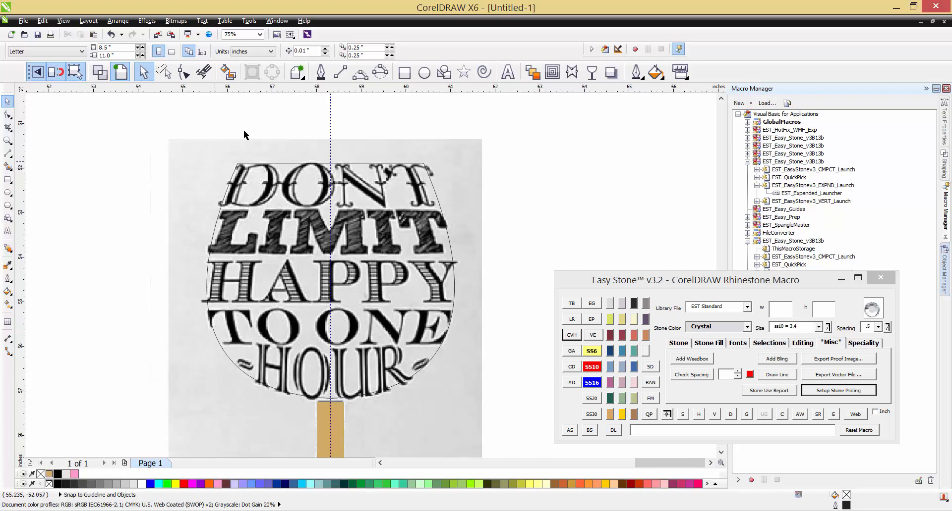
pyautogui.click(340, 72)
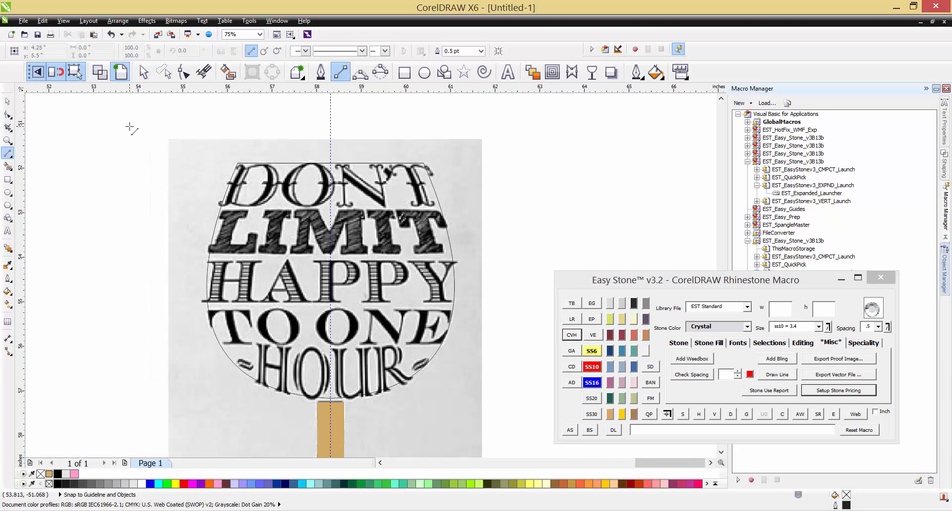
pyautogui.moveTo(129, 126); pyautogui.dragTo(516, 127)
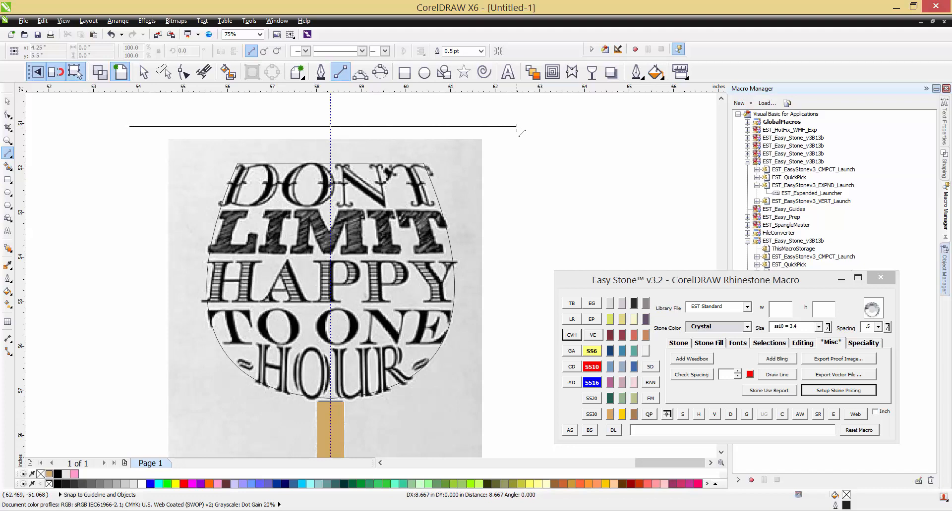
pyautogui.moveTo(516, 128)
pyautogui.mouseDown()
pyautogui.moveTo(191, 129)
pyautogui.moveTo(518, 127)
pyautogui.mouseUp()
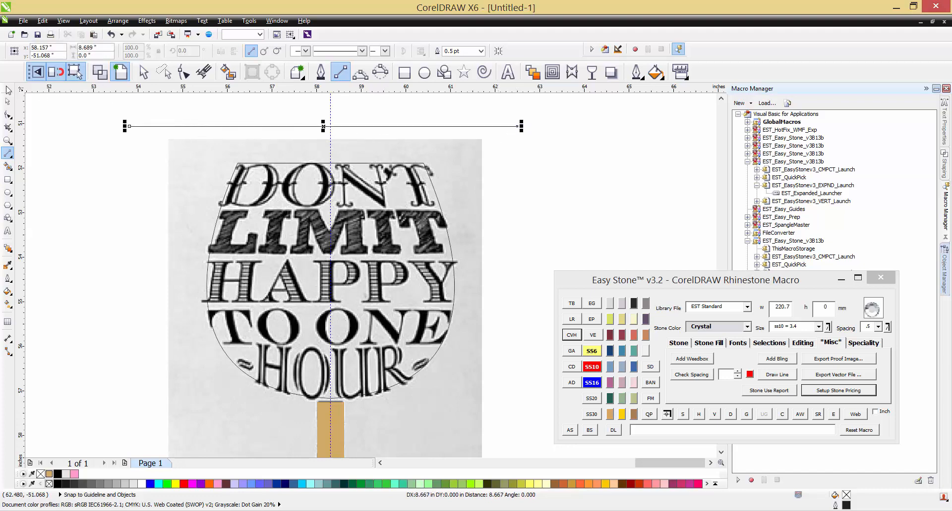
pyautogui.click(7, 101)
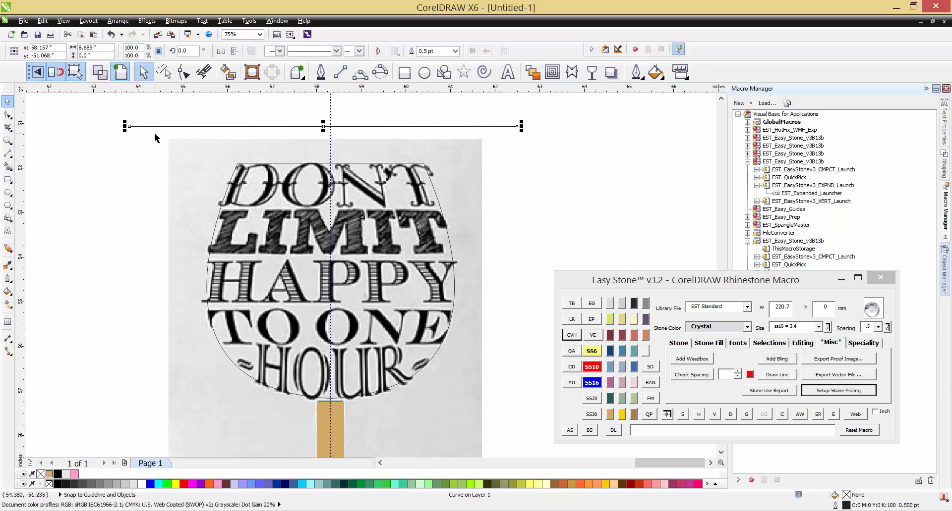
# Place copies of the horizontal line along the bottom of the DON'T lettering and along the top of the LIMIT lettering
pyautogui.scroll(1, 329, 152)
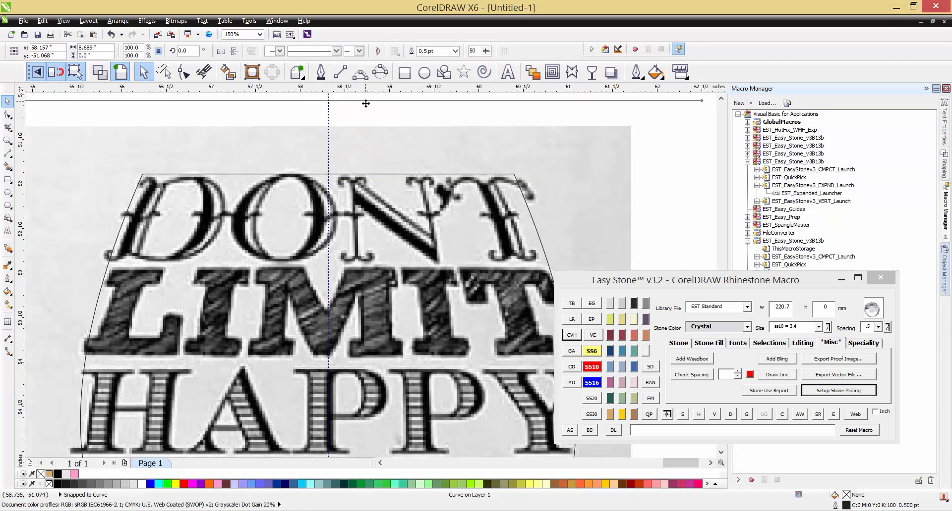
pyautogui.moveTo(366, 103); pyautogui.dragTo(426, 262)
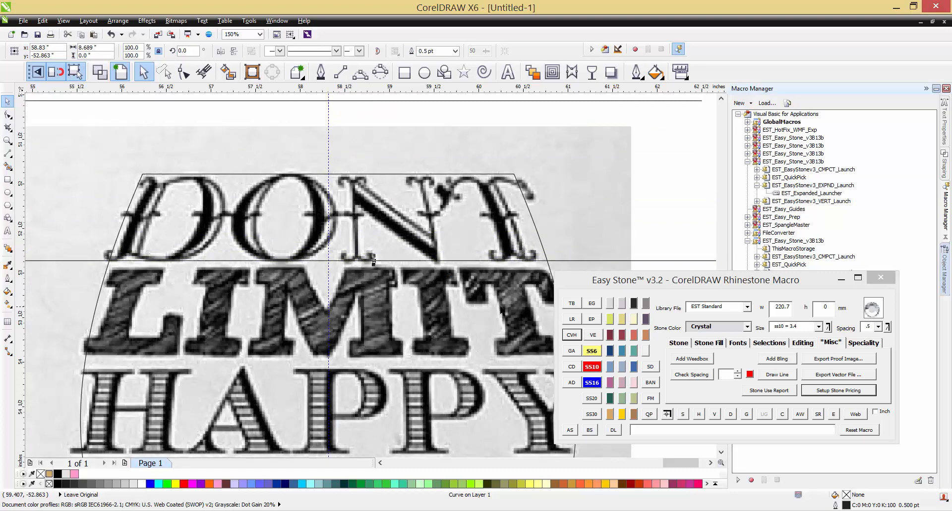
pyautogui.scroll(1, 504, 302)
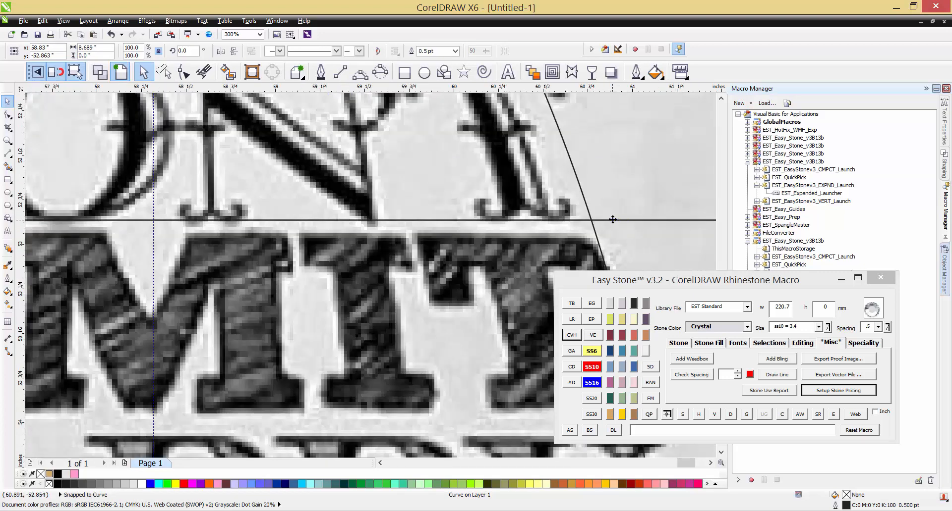
pyautogui.moveTo(613, 220); pyautogui.dragTo(607, 232)
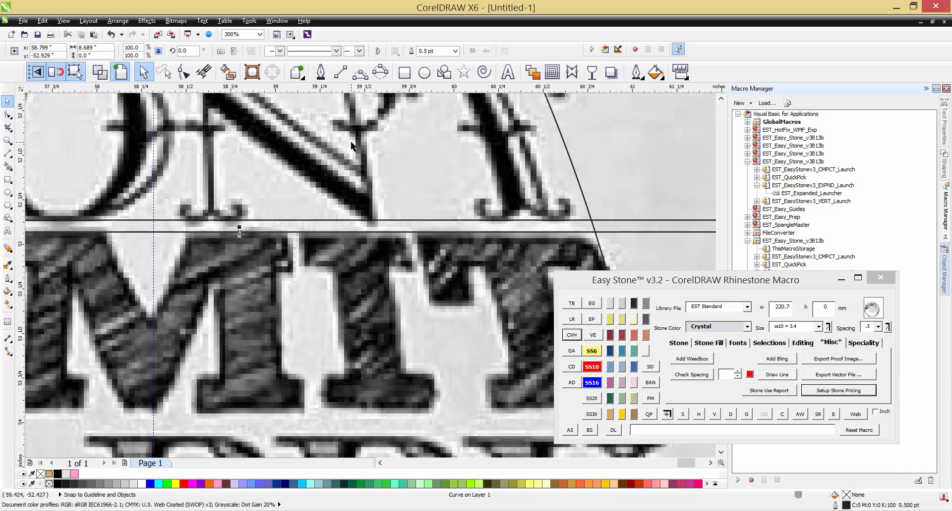
# Place two more copies of the line, along the bottom of LIMIT and along the top of HAPPY
pyautogui.scroll(-1, 354, 170)
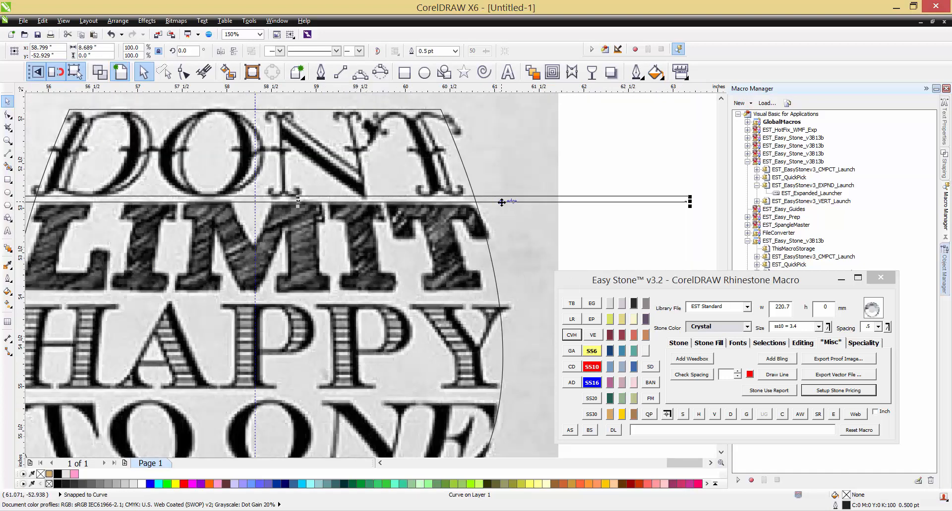
pyautogui.moveTo(503, 200); pyautogui.dragTo(512, 291)
pyautogui.scroll(-1, 324, 161)
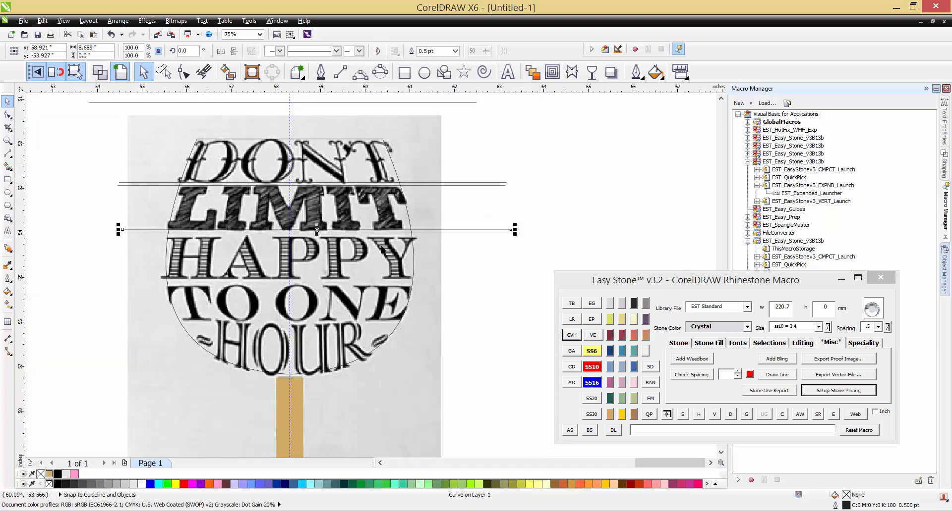
pyautogui.scroll(1, 381, 239)
pyautogui.scroll(1, 435, 226)
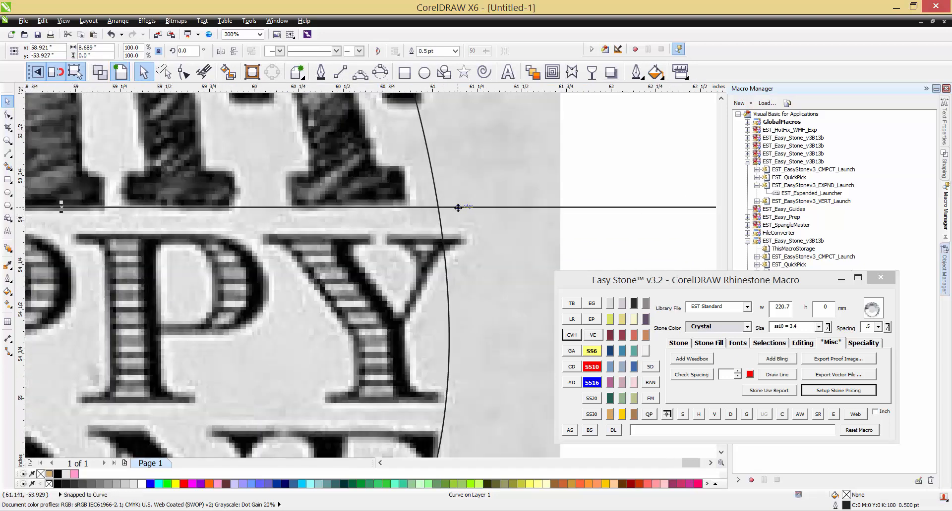
pyautogui.moveTo(458, 207); pyautogui.dragTo(458, 233)
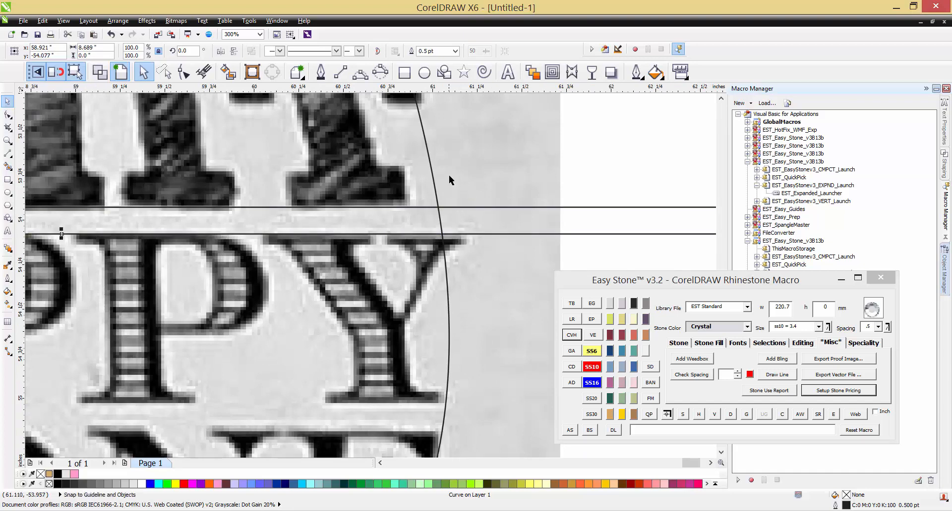
# Add copies of the line along the bottom of HAPPY and along the top of TO ONE
pyautogui.scroll(-2, 448, 178)
pyautogui.scroll(1, 473, 189)
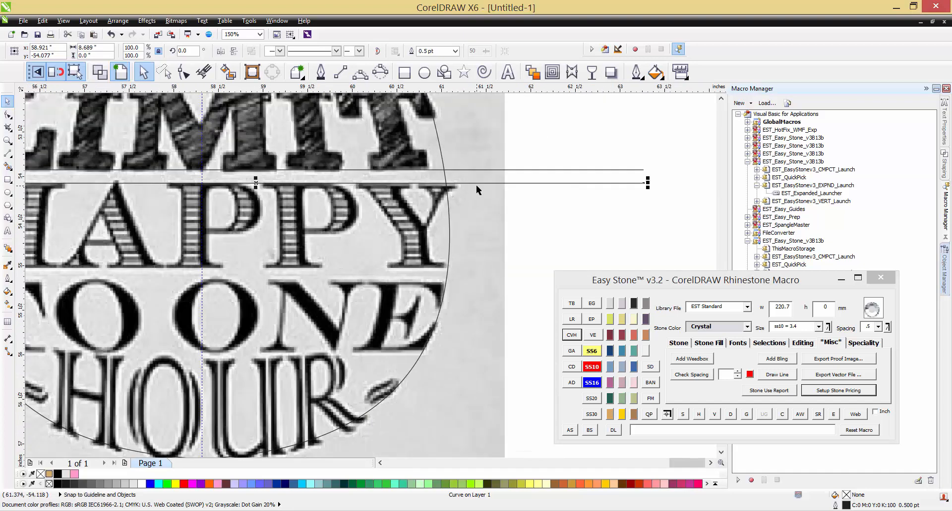
pyautogui.moveTo(475, 183); pyautogui.dragTo(474, 266)
pyautogui.scroll(-1, 514, 199)
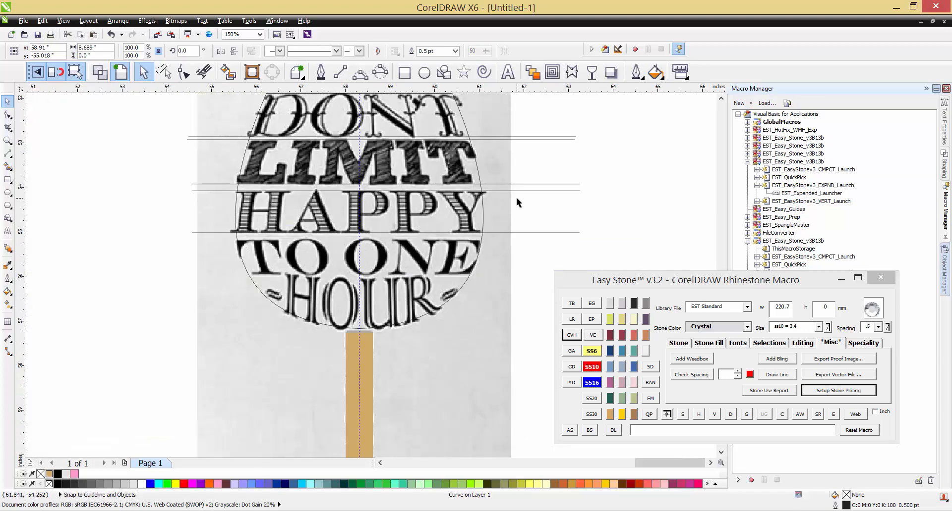
pyautogui.scroll(1, 504, 263)
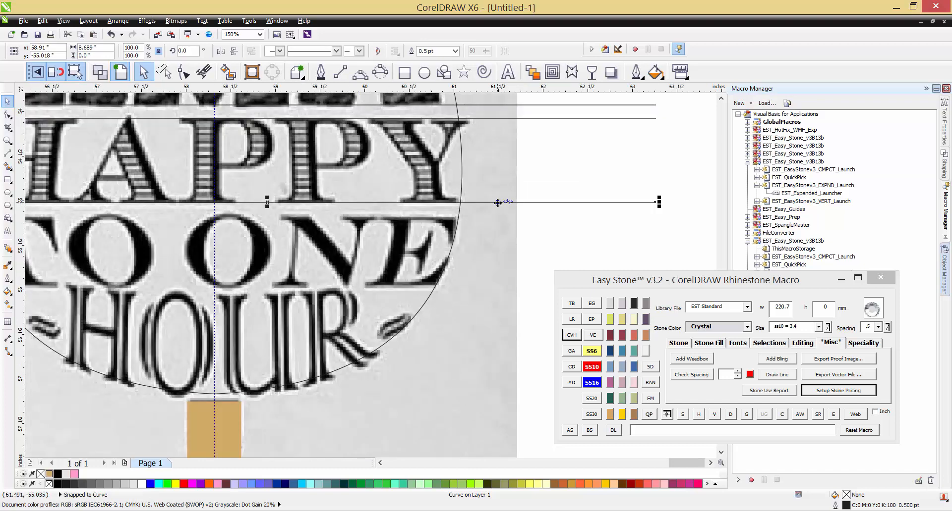
pyautogui.moveTo(497, 203); pyautogui.dragTo(494, 214)
# Place a copy of the line along the bottom of TO ONE and center it on the vertical guideline
pyautogui.scroll(-1, 479, 159)
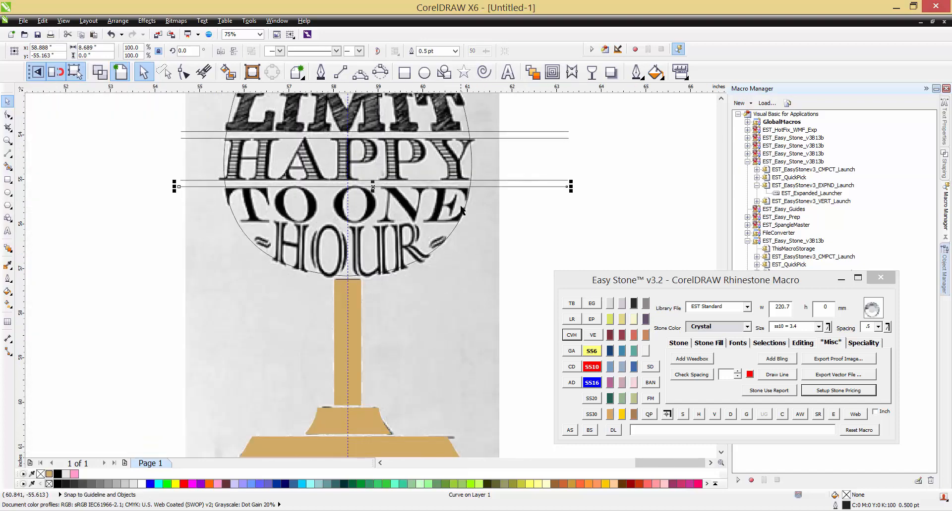
pyautogui.scroll(1, 461, 211)
pyautogui.moveTo(493, 165); pyautogui.dragTo(486, 235)
pyautogui.scroll(-2, 168, 281)
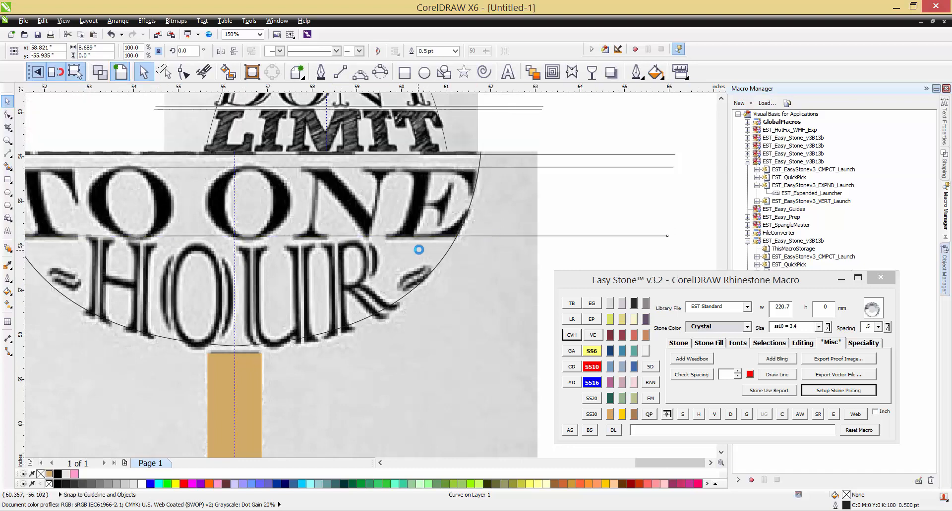
pyautogui.scroll(2, 341, 260)
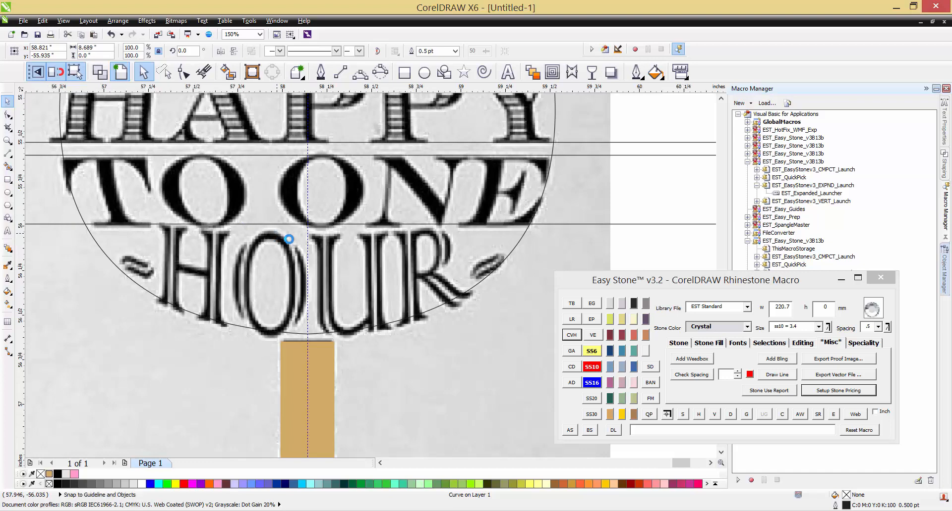
pyautogui.scroll(2, 277, 234)
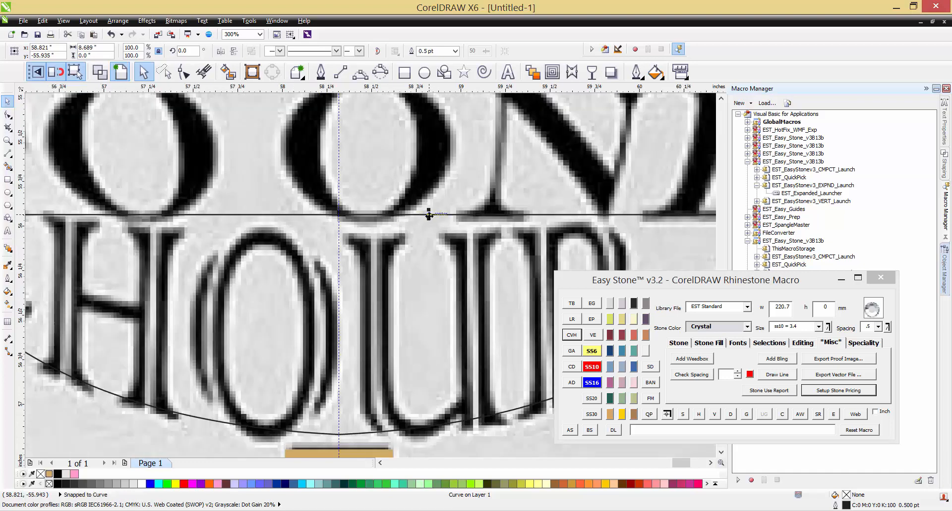
pyautogui.moveTo(429, 214); pyautogui.dragTo(339, 215)
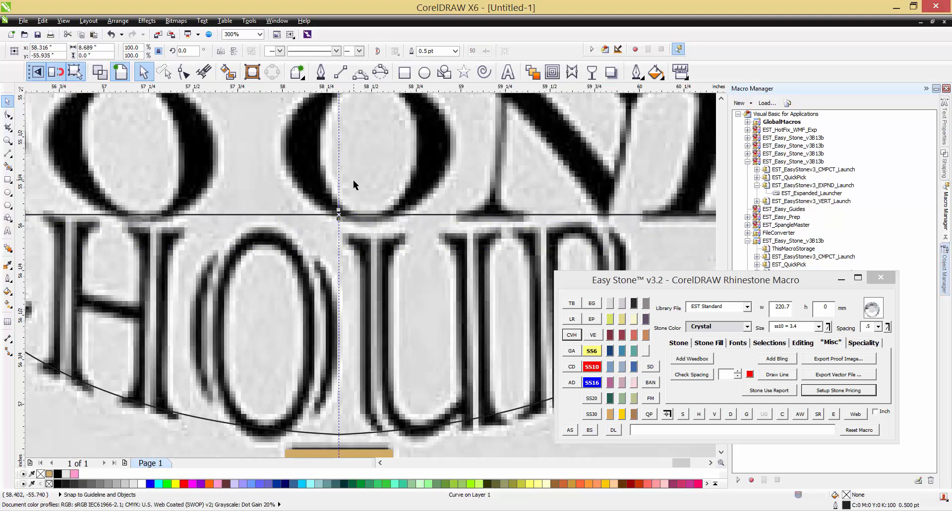
# Convert the line below TO ONE to a curve and bow its middle slightly downward at the vertical guideline
pyautogui.scroll(-2, 365, 153)
pyautogui.scroll(2, 365, 153)
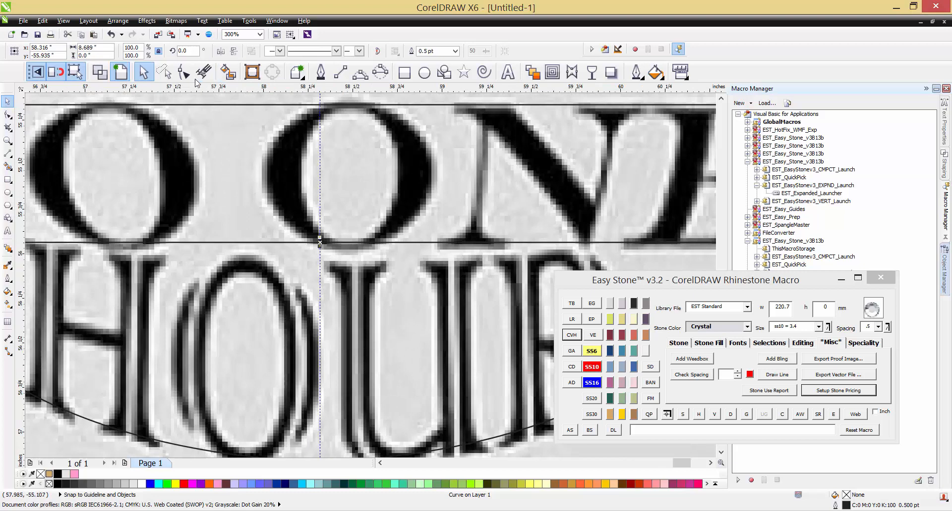
pyautogui.click(183, 73)
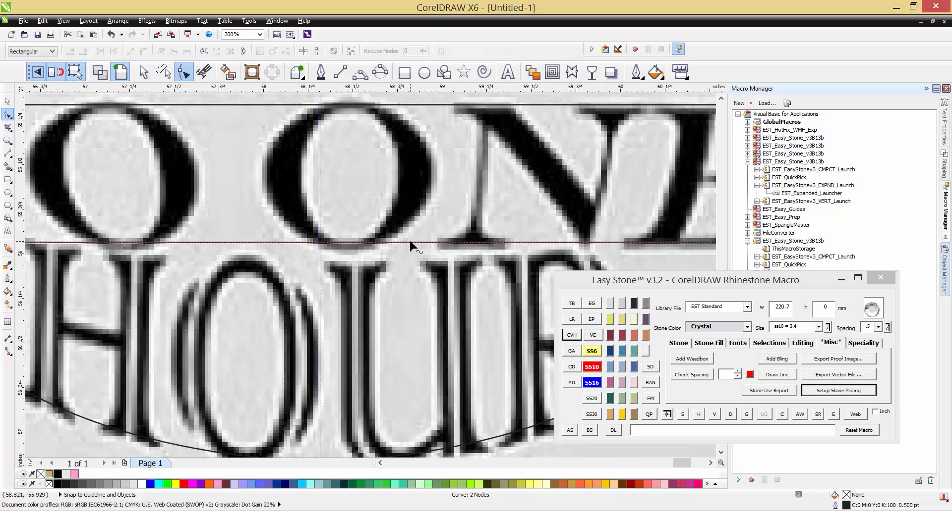
pyautogui.rightClick(409, 239)
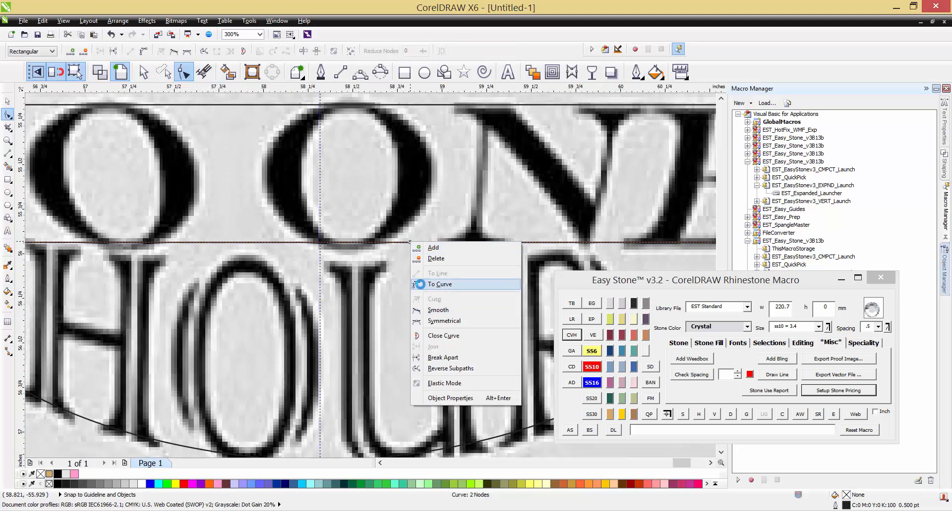
pyautogui.click(419, 284)
pyautogui.scroll(2, 303, 257)
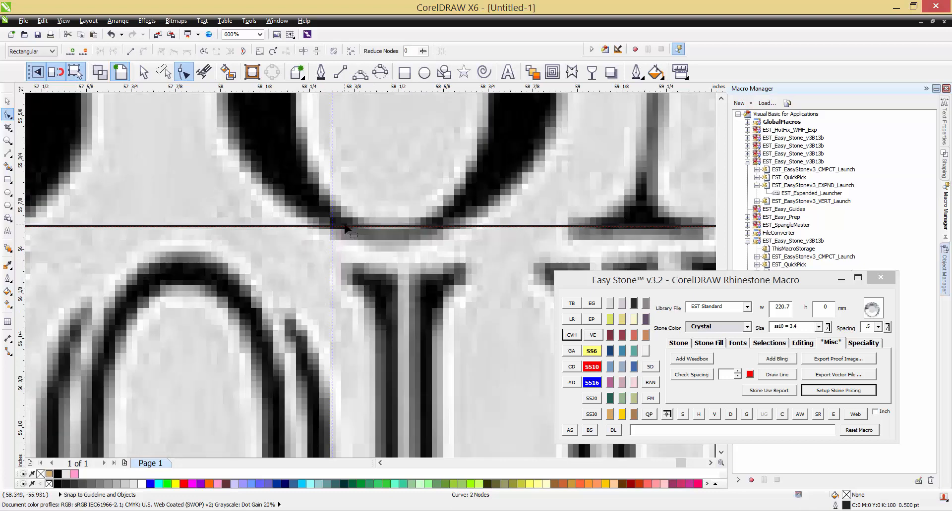
pyautogui.moveTo(343, 228); pyautogui.dragTo(340, 242)
# Raise the right end node of the curve below TO ONE slightly
pyautogui.scroll(-2, 363, 230)
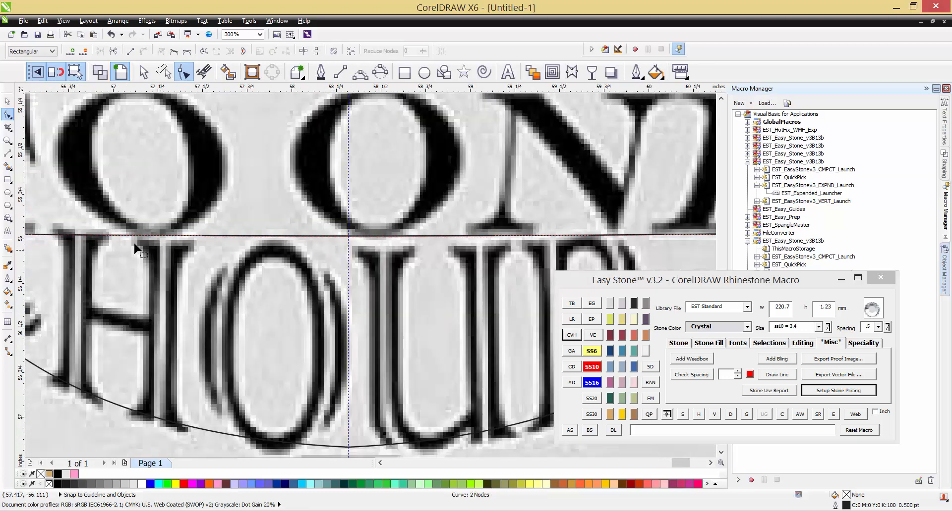
pyautogui.scroll(-2, 320, 218)
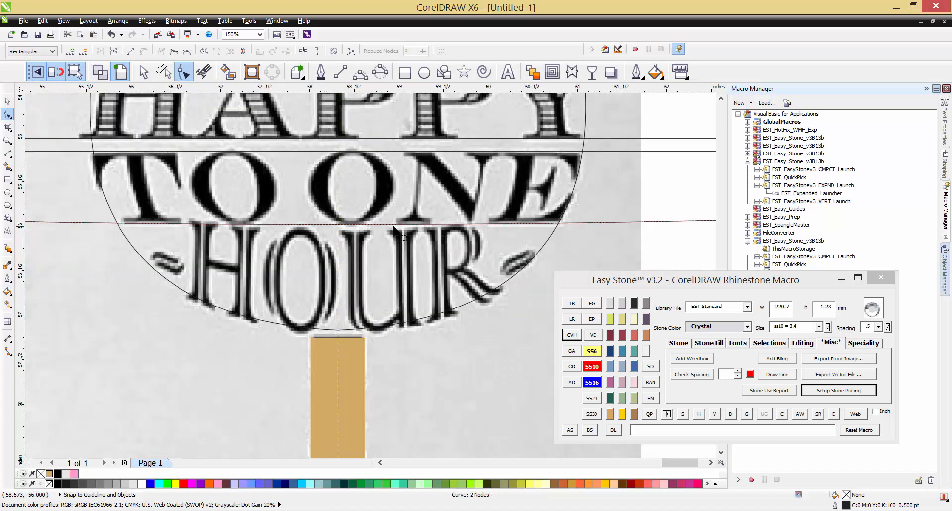
pyautogui.scroll(-3, 386, 226)
pyautogui.scroll(1, 444, 229)
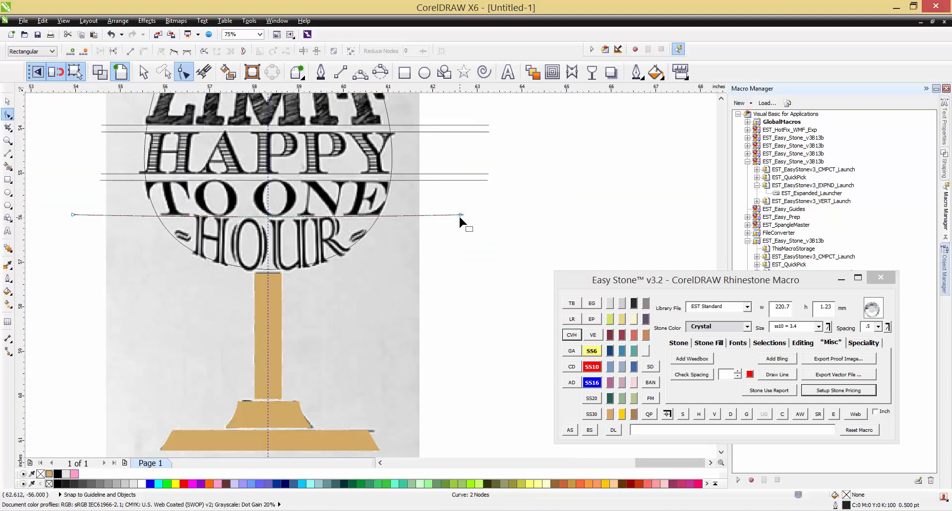
pyautogui.scroll(2, 451, 216)
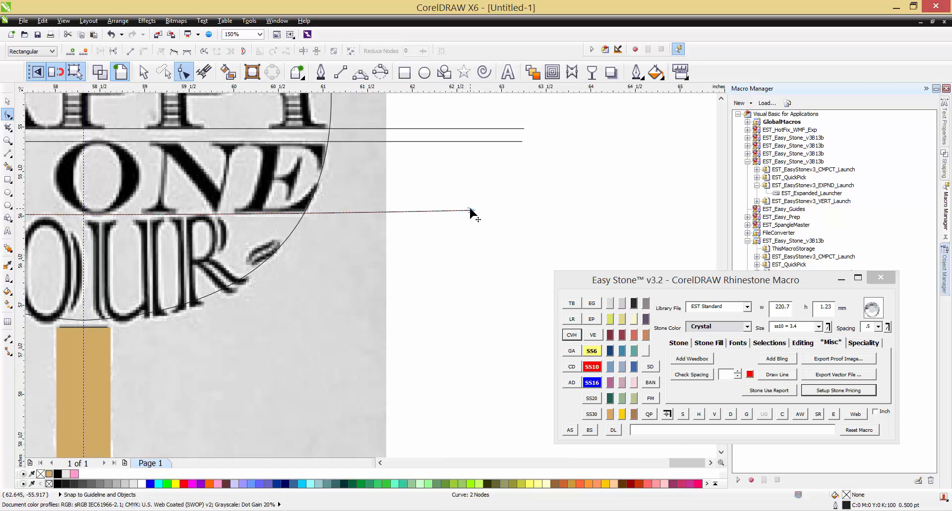
pyautogui.click(470, 211)
pyautogui.moveTo(470, 209); pyautogui.dragTo(469, 203)
# Add a horizontal guideline through the curve's right end node and raise its left end node to that guideline
pyautogui.scroll(-2, 510, 221)
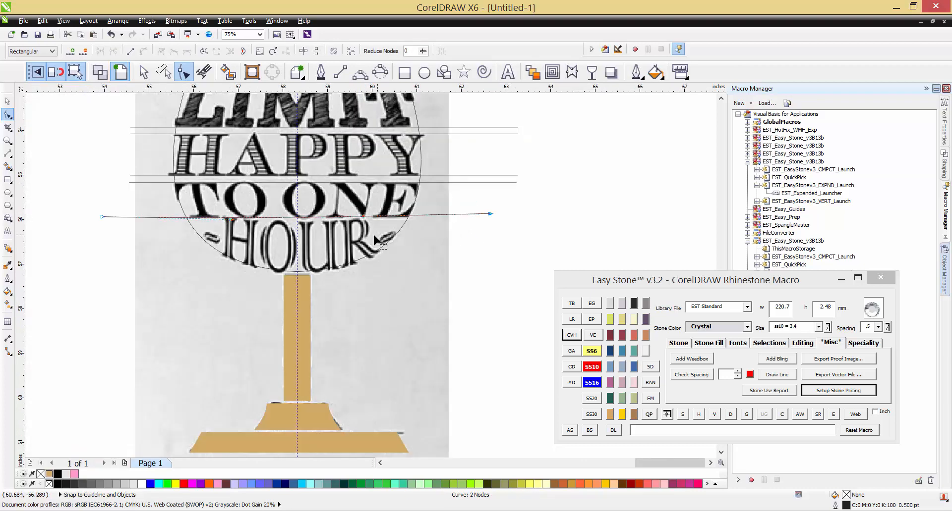
pyautogui.scroll(1, 287, 226)
pyautogui.scroll(-1, 287, 228)
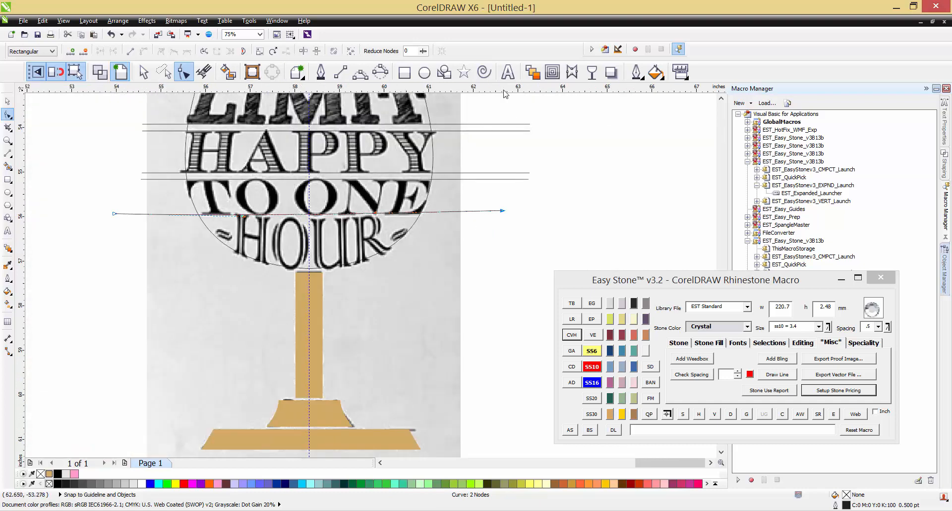
pyautogui.moveTo(505, 97); pyautogui.dragTo(506, 210)
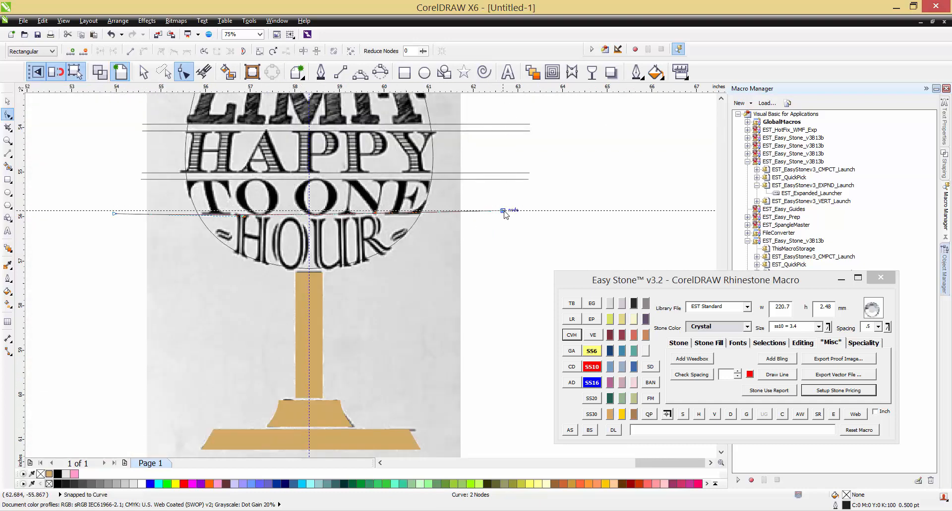
pyautogui.scroll(3, 105, 210)
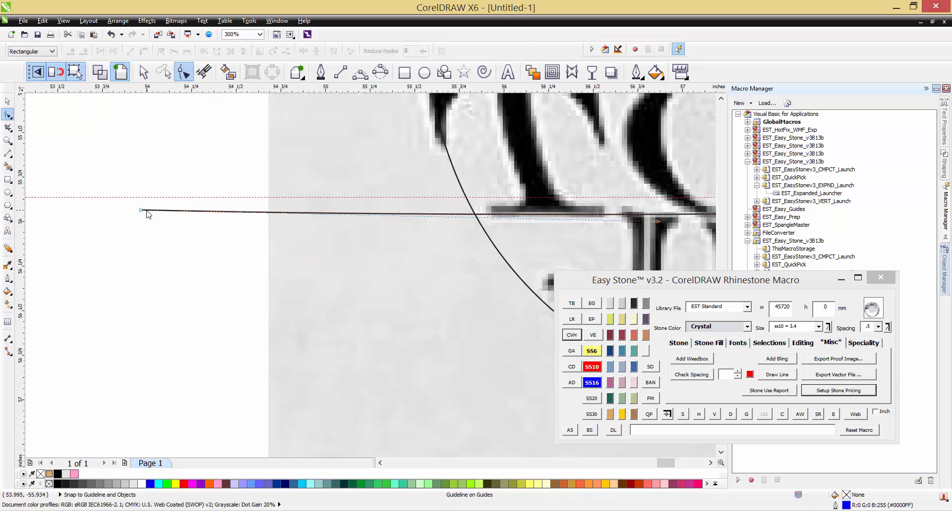
pyautogui.click(139, 209)
pyautogui.moveTo(142, 209); pyautogui.dragTo(141, 197)
pyautogui.scroll(-2, 82, 195)
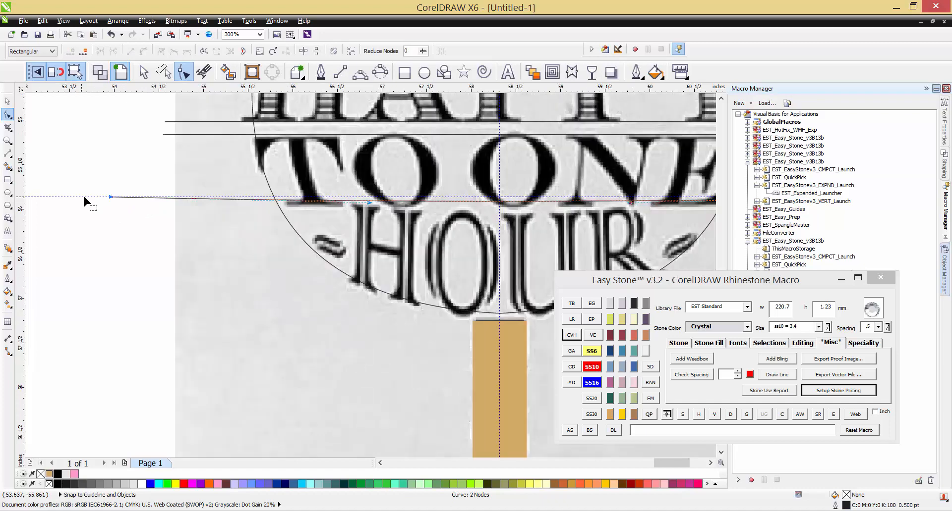
pyautogui.scroll(2, 474, 199)
pyautogui.scroll(1, 465, 194)
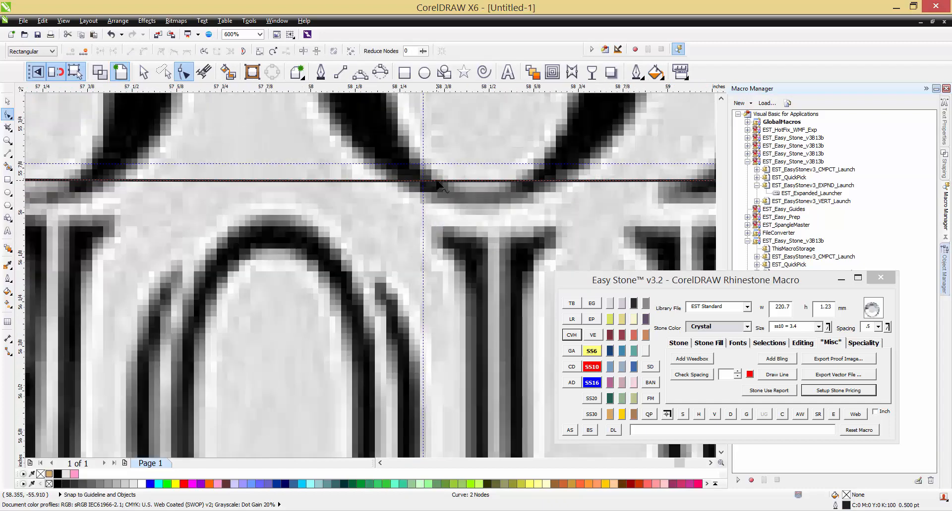
# Bow the middle of the curve below TO ONE slightly further down to the letters' bottoms, and deselect it
pyautogui.moveTo(437, 183); pyautogui.dragTo(435, 200)
pyautogui.scroll(-2, 378, 190)
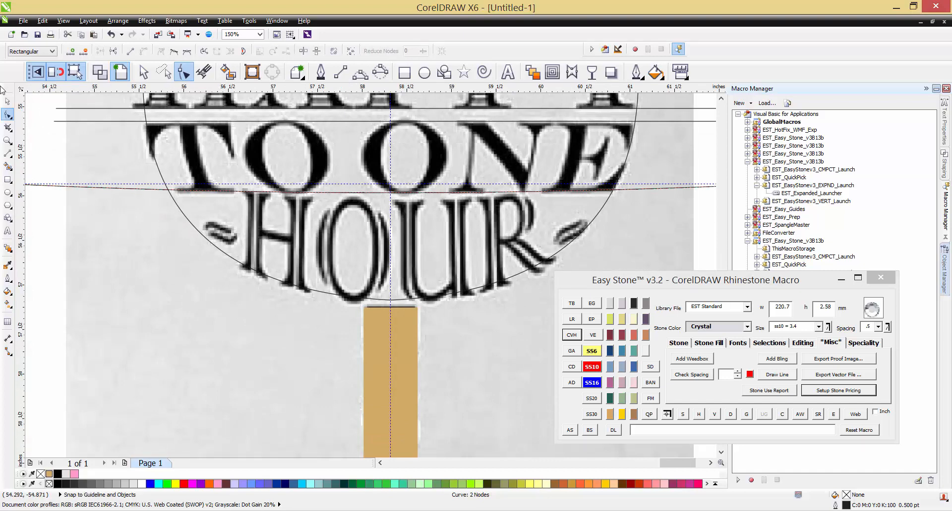
pyautogui.click(8, 101)
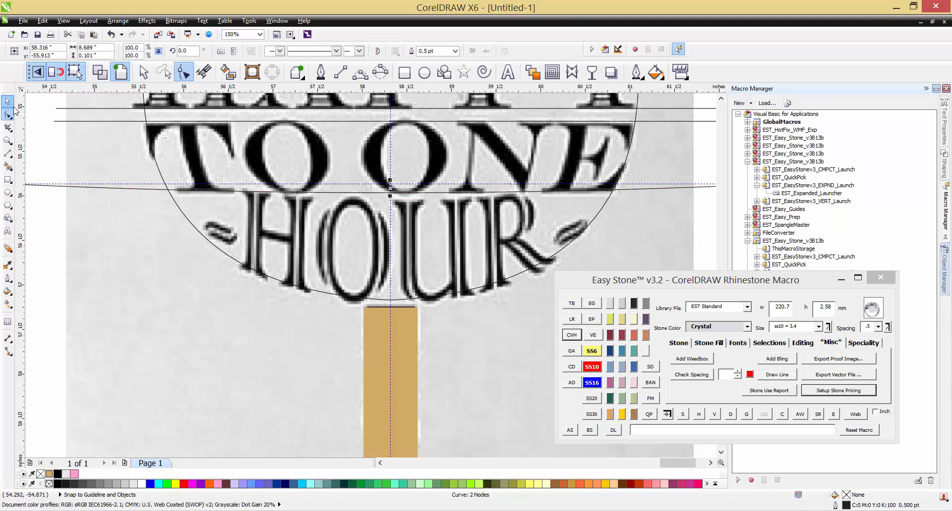
pyautogui.click(45, 221)
# Place a copy of the curve about 0.1 inch below it, along the tops of the HOUR letters
pyautogui.scroll(2, 410, 199)
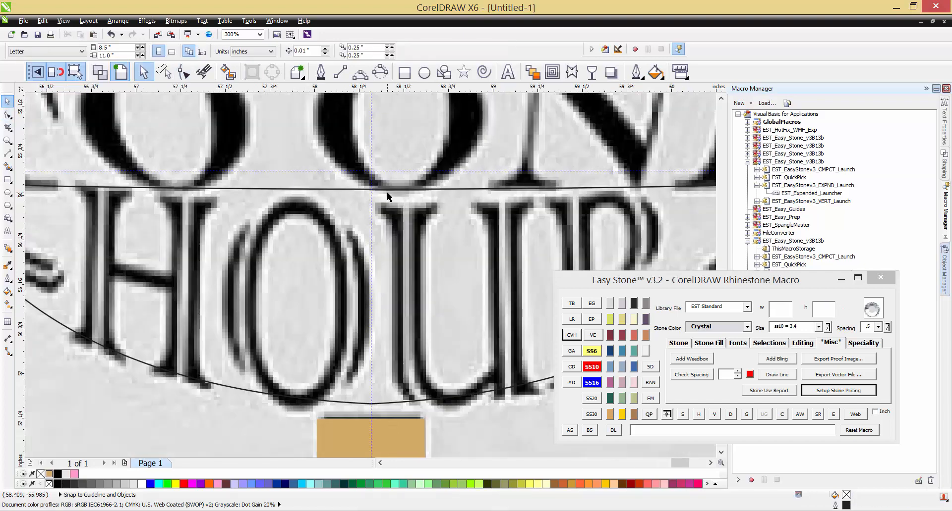
pyautogui.scroll(-2, 387, 196)
pyautogui.scroll(2, 391, 194)
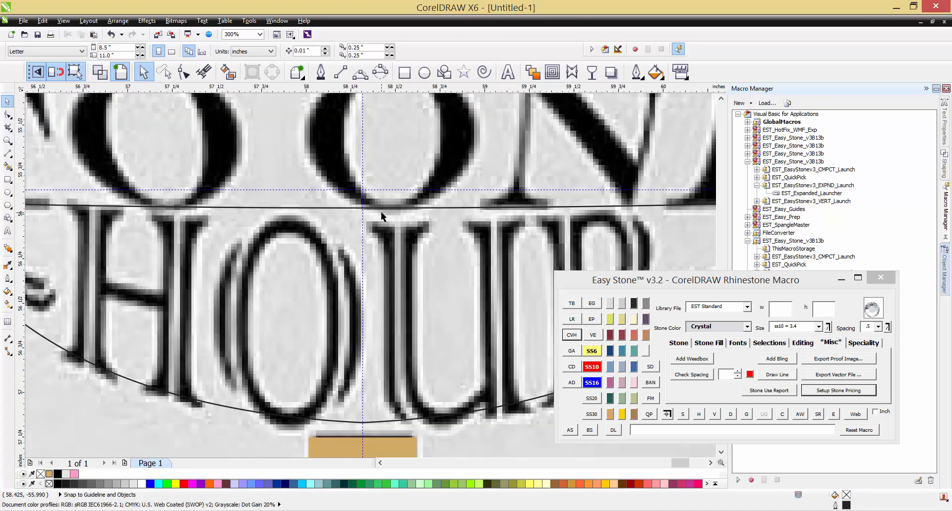
pyautogui.click(379, 209)
pyautogui.moveTo(378, 209); pyautogui.dragTo(377, 226)
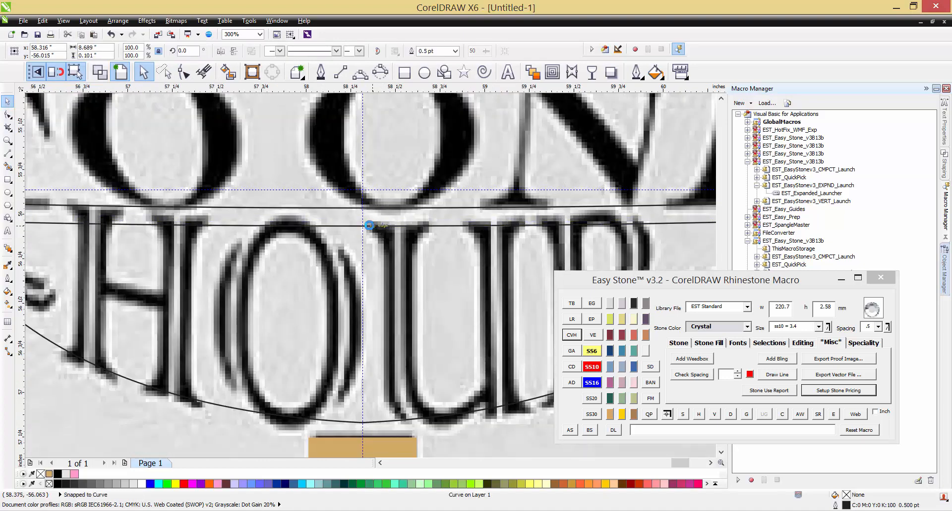
# Raise both end nodes of the copied curve above HOUR to the horizontal guideline
pyautogui.scroll(-1, 377, 225)
pyautogui.scroll(-1, 284, 210)
pyautogui.scroll(1, 499, 207)
pyautogui.scroll(2, 541, 216)
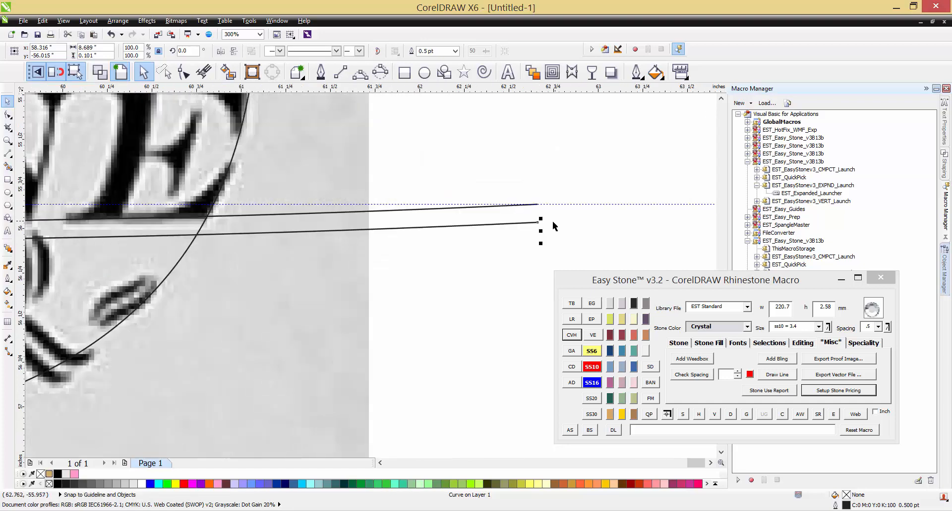
pyautogui.click(183, 72)
pyautogui.moveTo(537, 223); pyautogui.dragTo(538, 204)
pyautogui.scroll(-1, 575, 183)
pyautogui.scroll(-1, 492, 205)
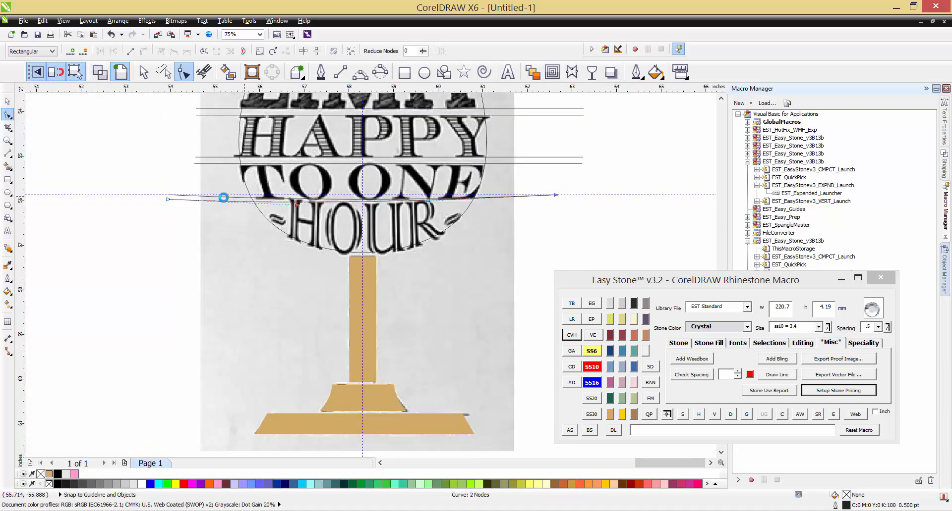
pyautogui.scroll(2, 110, 203)
pyautogui.moveTo(98, 200); pyautogui.dragTo(98, 193)
# Bow the middle of the copied curve down at the vertical guideline to follow the tops of HOUR, and deselect it
pyautogui.scroll(1, 560, 218)
pyautogui.scroll(1, 471, 221)
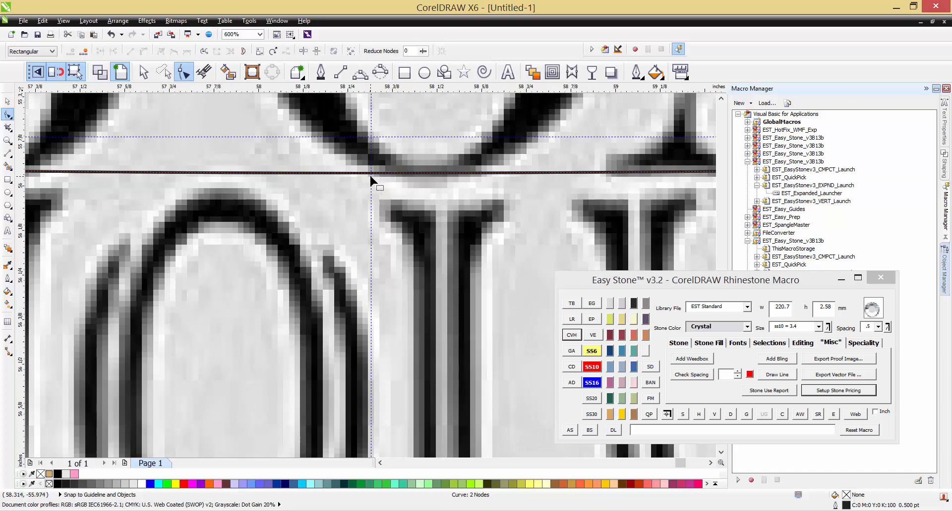
pyautogui.moveTo(378, 174); pyautogui.dragTo(373, 200)
pyautogui.scroll(-2, 291, 241)
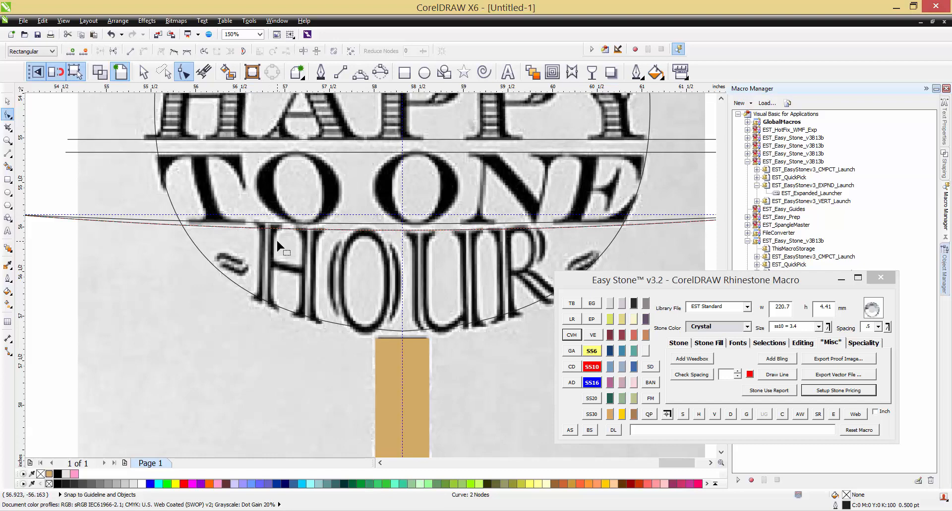
pyautogui.press('space')
pyautogui.click(53, 266)
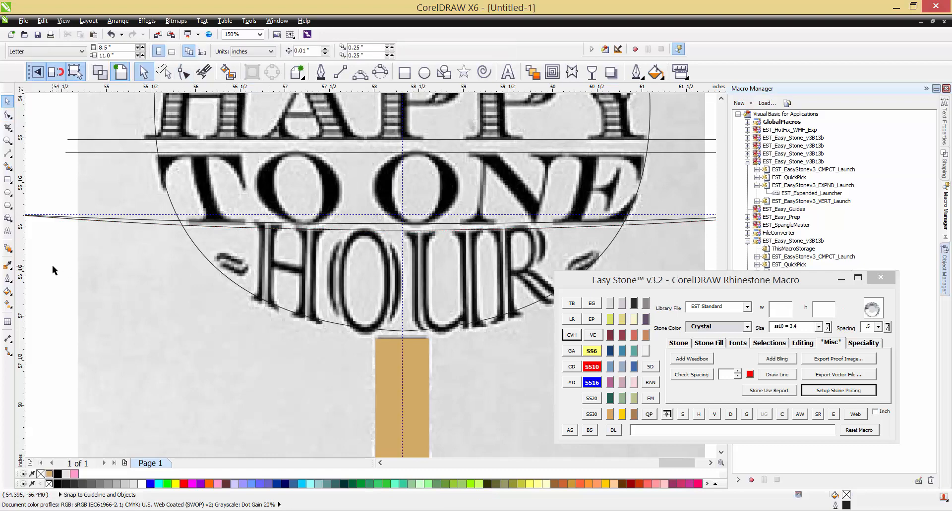
# Draw a vertical line about 1.57 inches long just before the H of HOUR, crossing the curves and the bowl outline
pyautogui.click(340, 72)
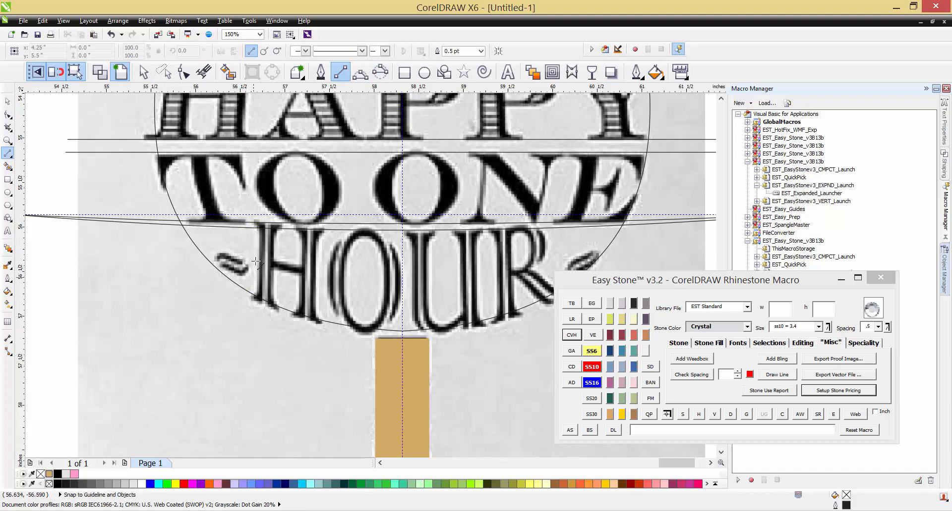
pyautogui.moveTo(249, 333); pyautogui.dragTo(257, 196)
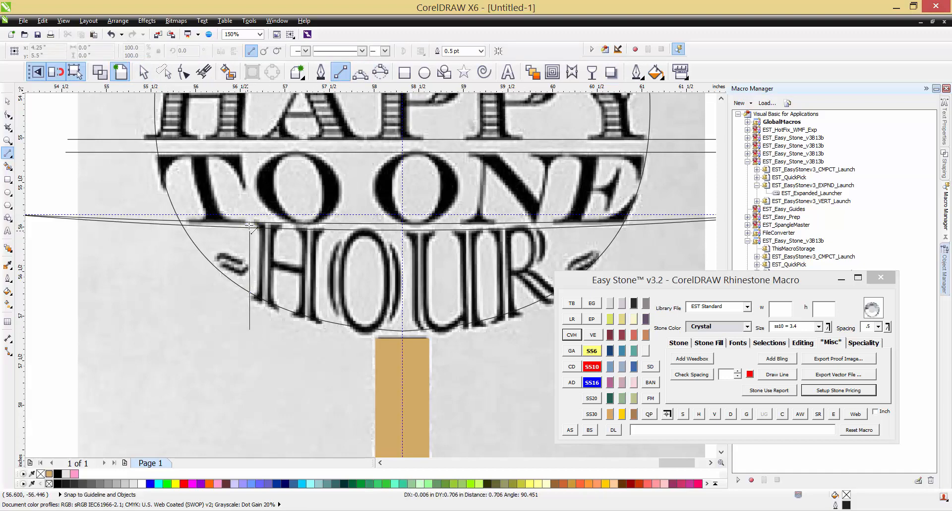
pyautogui.click(7, 101)
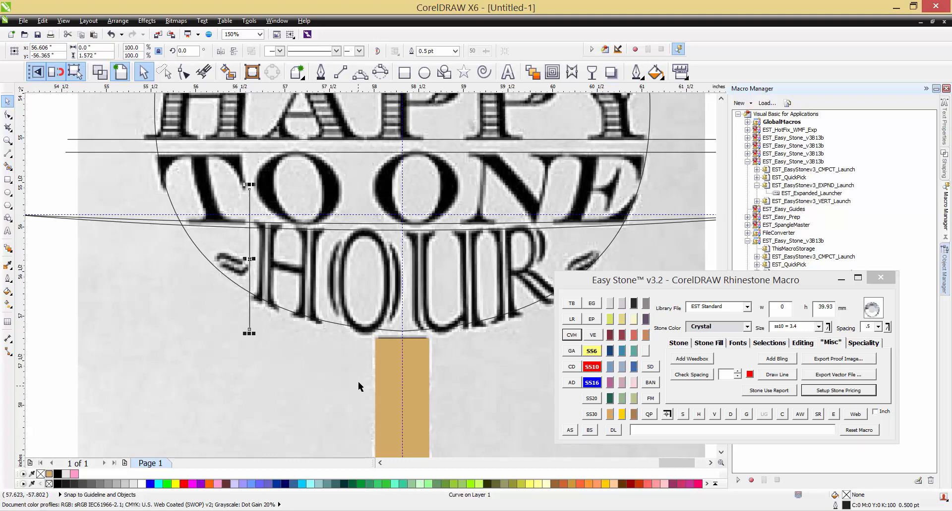
# Try to mirror the vertical line horizontally together with the stem shape
pyautogui.keyDown('shift'); pyautogui.click(395, 370); pyautogui.keyUp('shift')
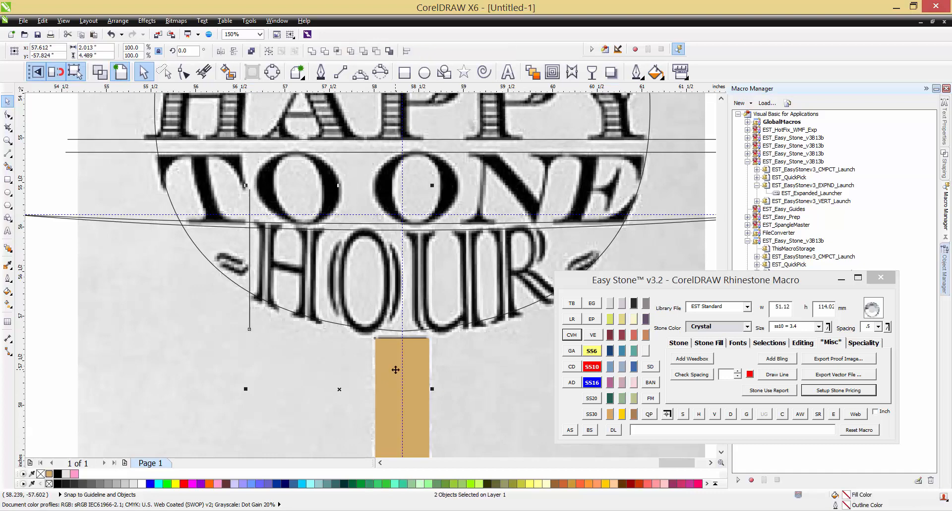
pyautogui.click(221, 52)
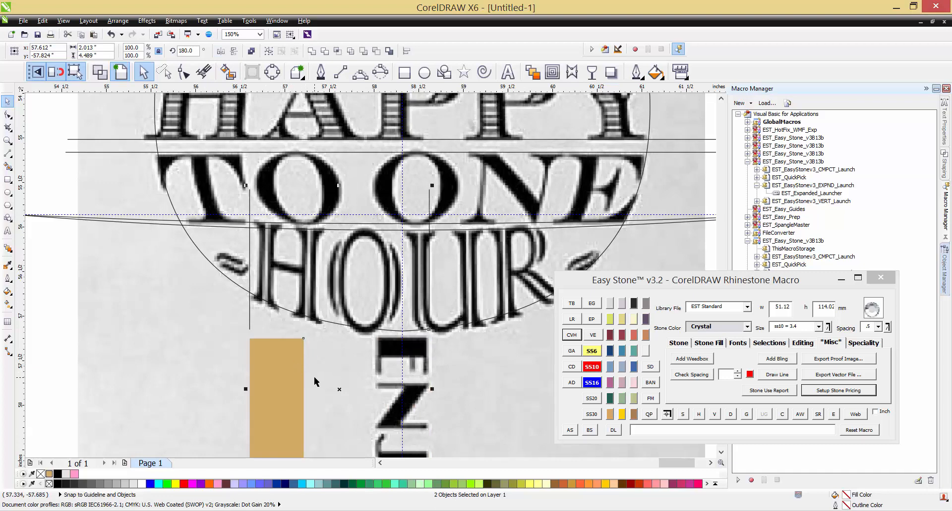
pyautogui.hotkey('ctrl', 'z')
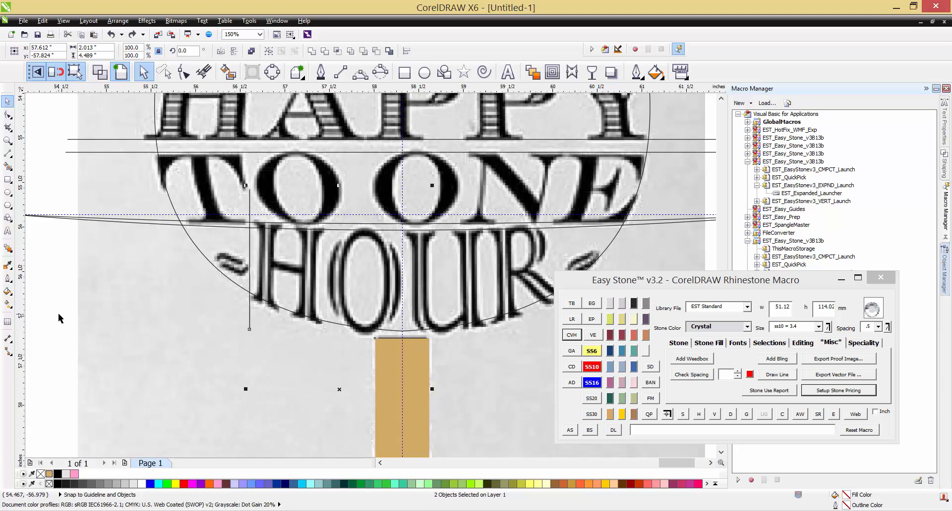
pyautogui.press('Escape')
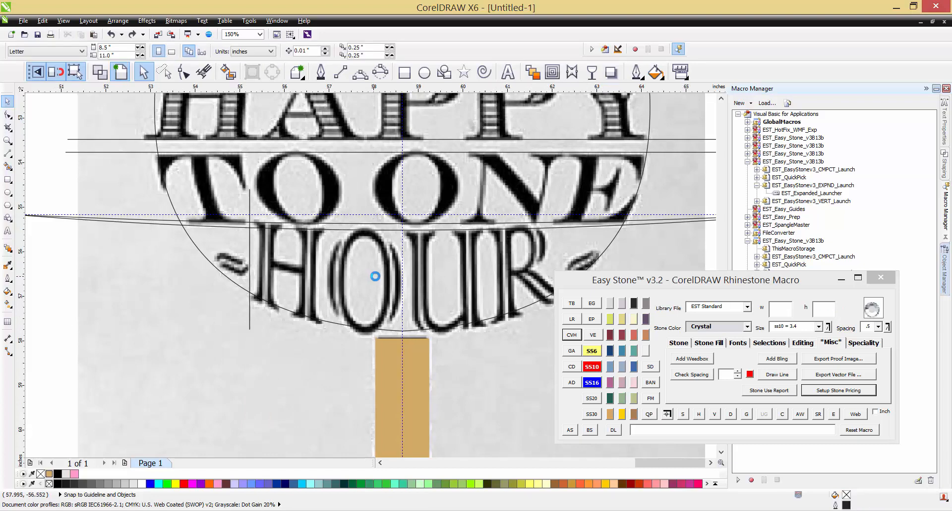
# Mirror a copy of the vertical line horizontally to the far side of HOUR, including the bowl outline so it centers the flip
pyautogui.press('F3')
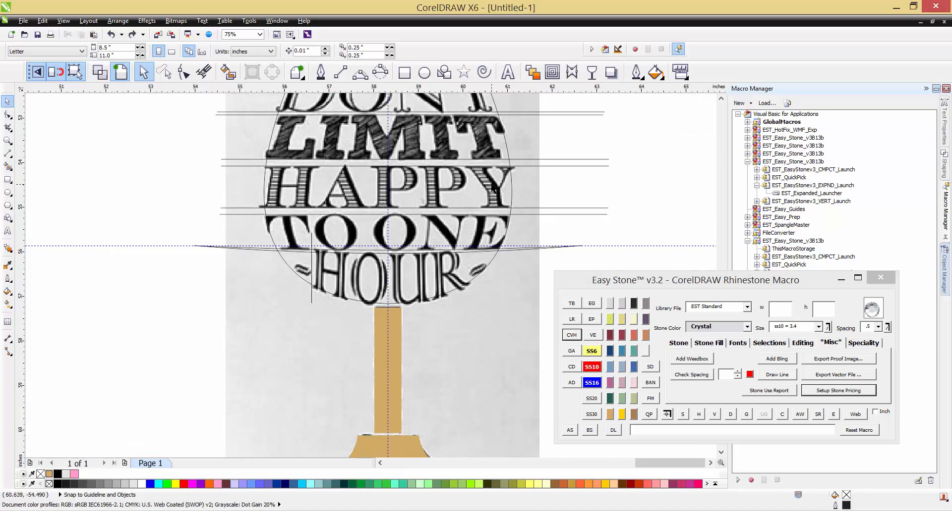
pyautogui.scroll(1, 363, 303)
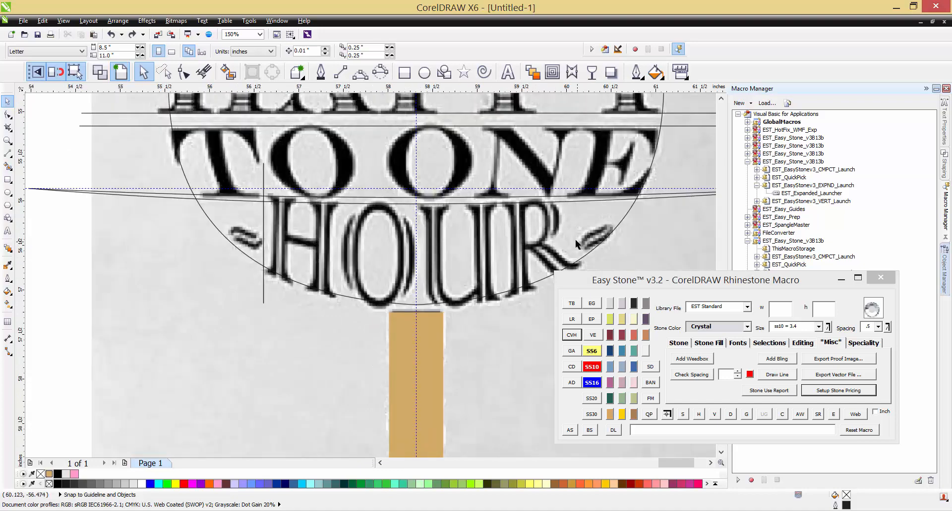
pyautogui.press('Tab')
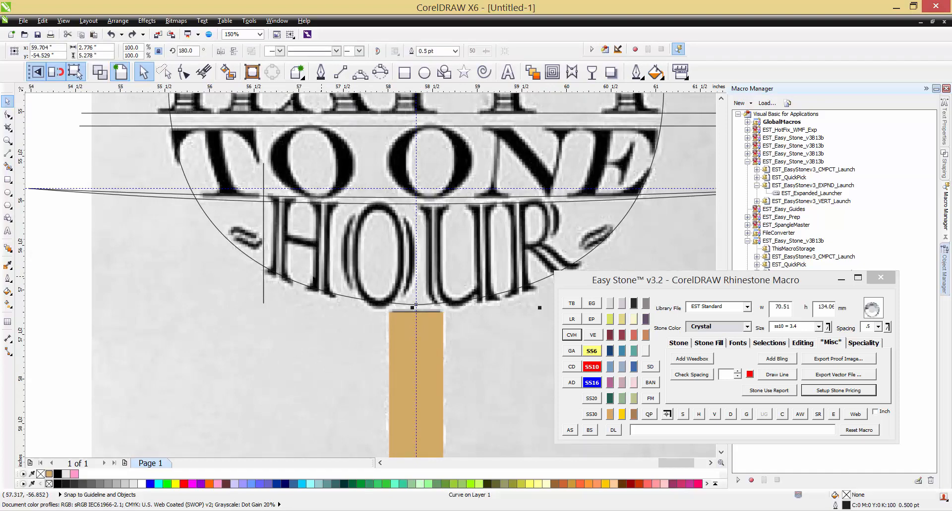
pyautogui.keyDown('shift'); pyautogui.click(311, 278); pyautogui.keyUp('shift')
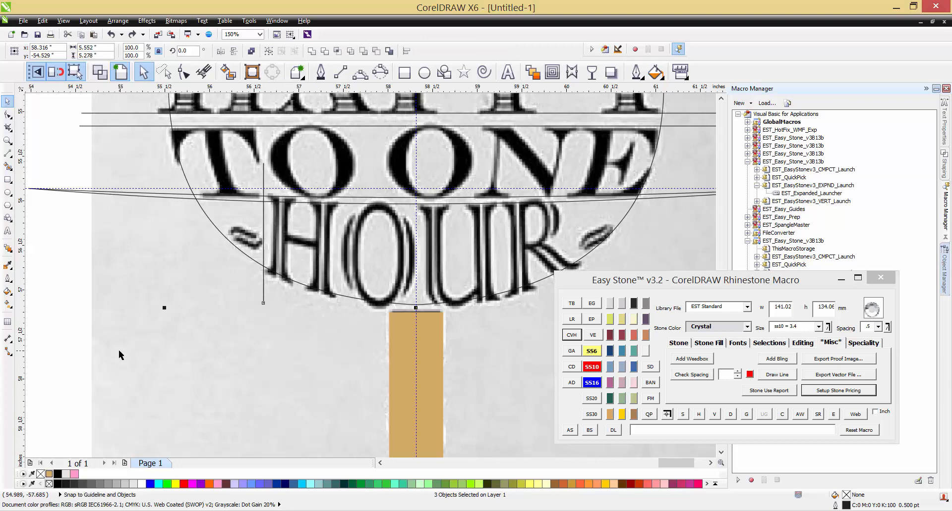
pyautogui.press('+')
pyautogui.click(221, 51)
pyautogui.scroll(-1, 215, 294)
pyautogui.scroll(1, 276, 272)
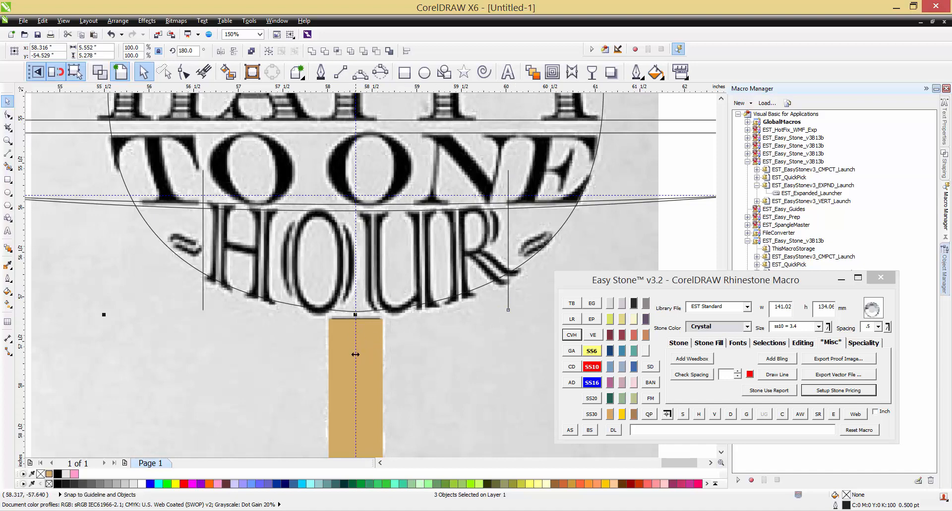
# Delete the leftover horizontal line above the glass
pyautogui.scroll(-2, 341, 307)
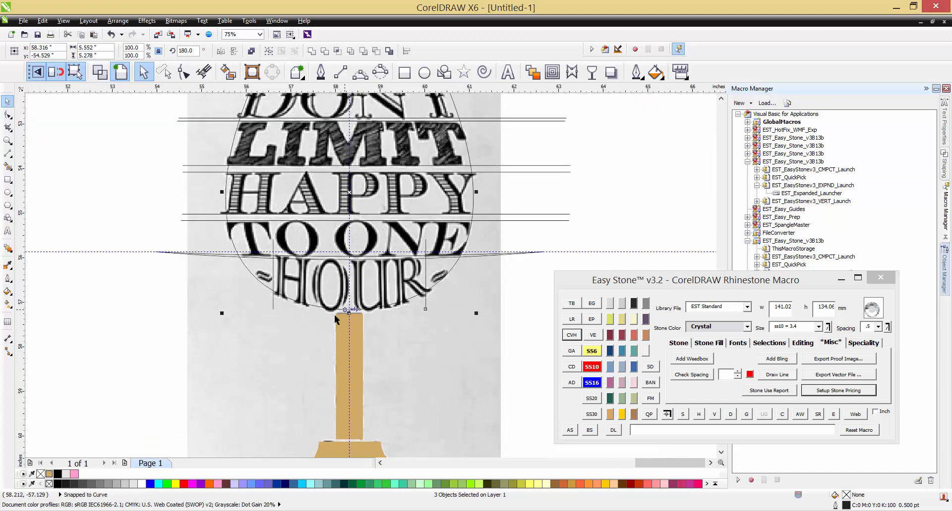
pyautogui.click(145, 198)
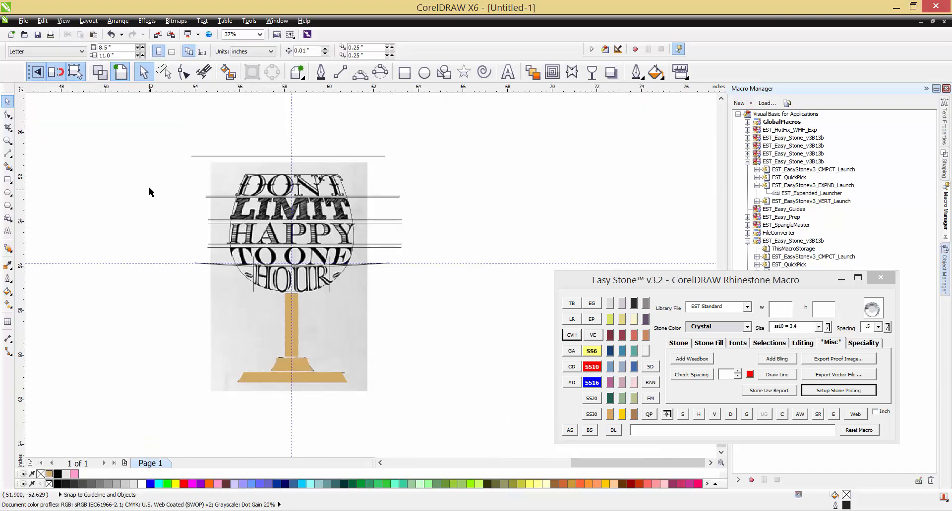
pyautogui.click(304, 155)
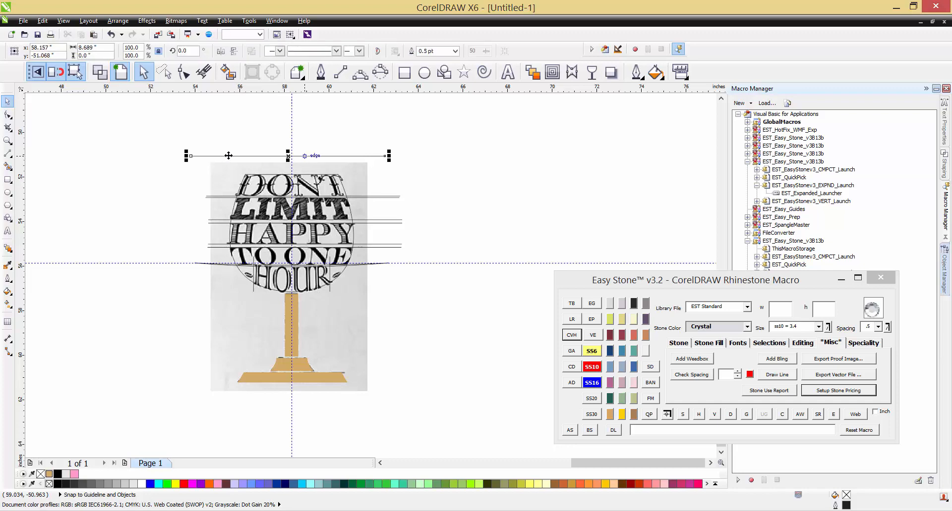
pyautogui.press('Delete')
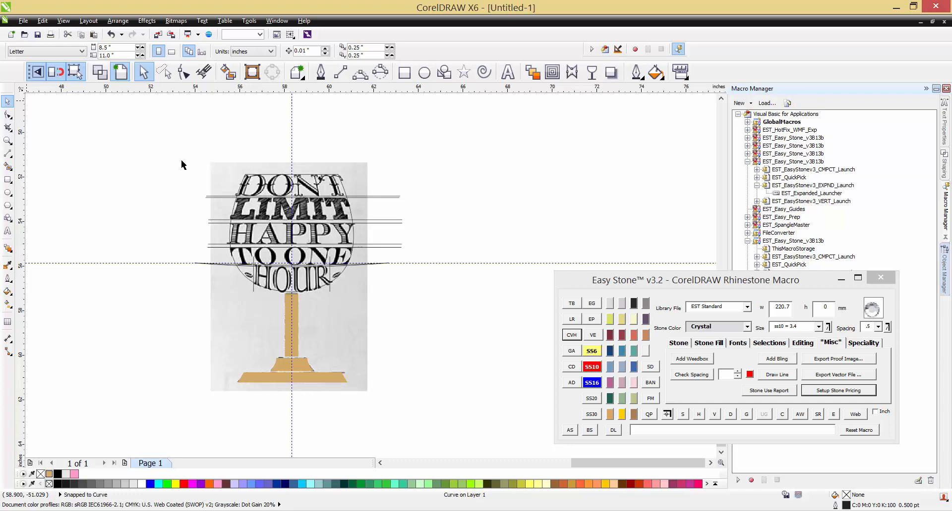
# Select all the glass vector shapes and dividing lines and place a copy of them on the empty area beside the bitmap
pyautogui.moveTo(145, 123); pyautogui.dragTo(438, 410)
pyautogui.scroll(-3, 170, 153)
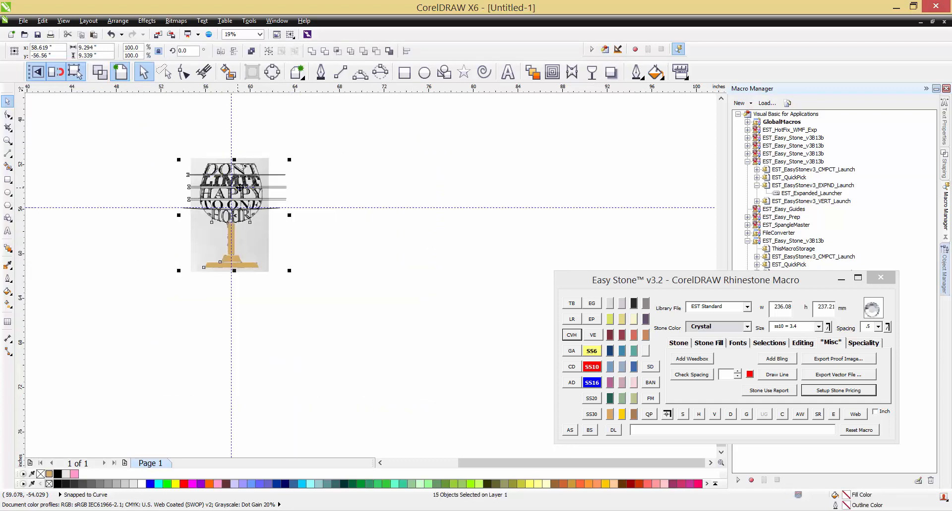
pyautogui.moveTo(248, 183); pyautogui.dragTo(410, 251)
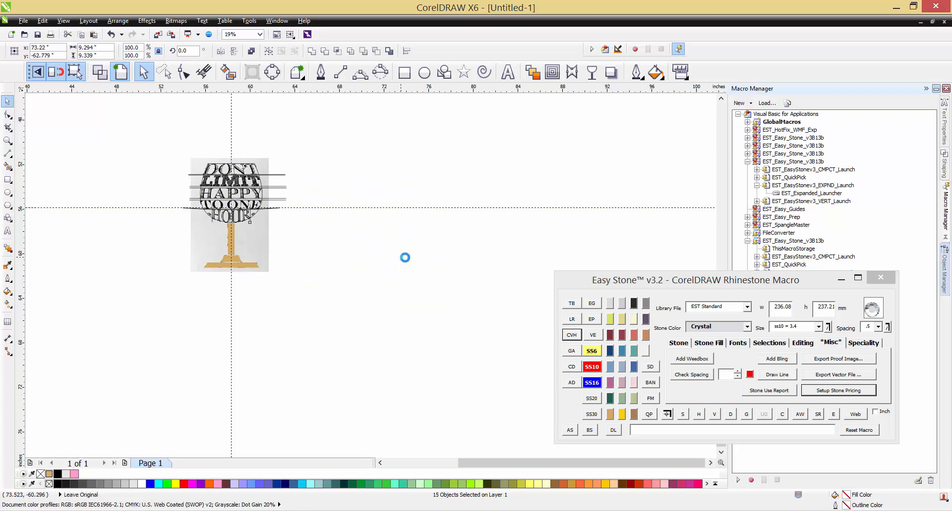
pyautogui.click(465, 315)
pyautogui.scroll(3, 451, 286)
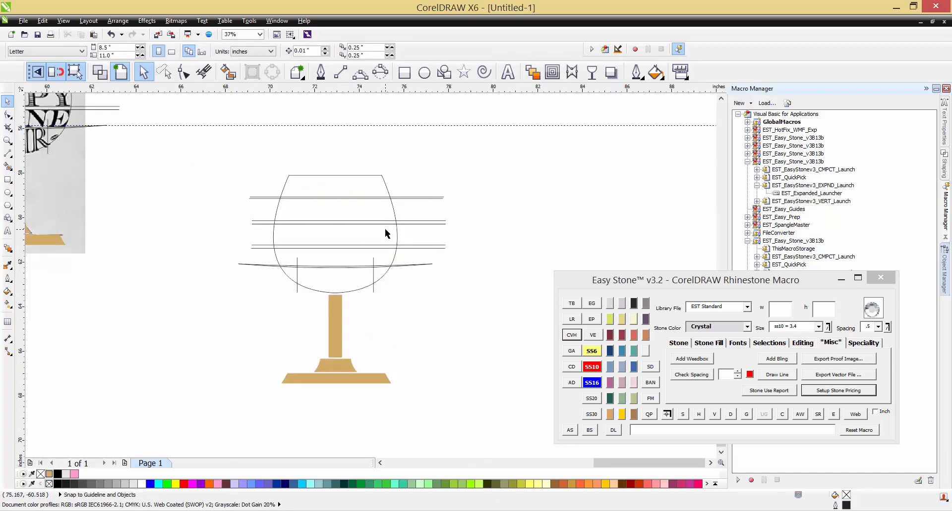
# Use Smart Fill to create tan, outline-free shapes in the bowl copy's five lettering areas, leaving the gaps between lines empty
pyautogui.scroll(2, 385, 228)
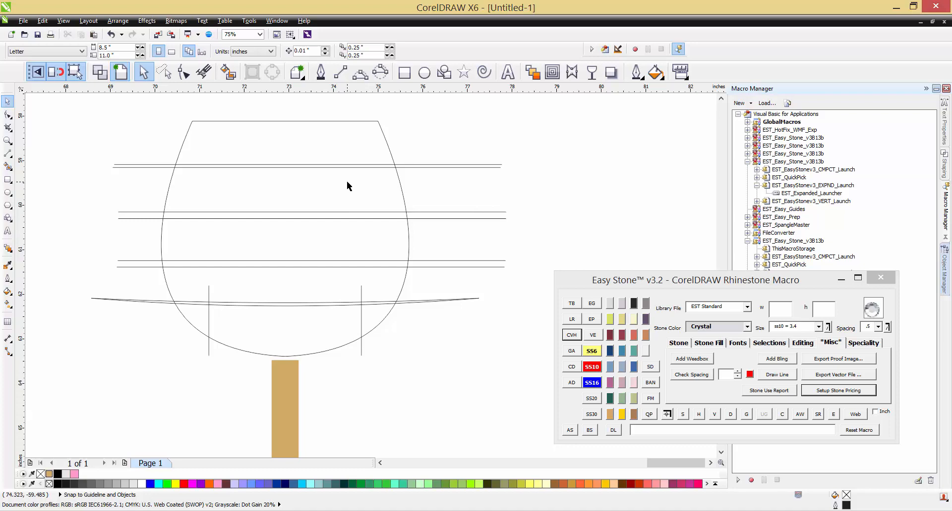
pyautogui.click(229, 74)
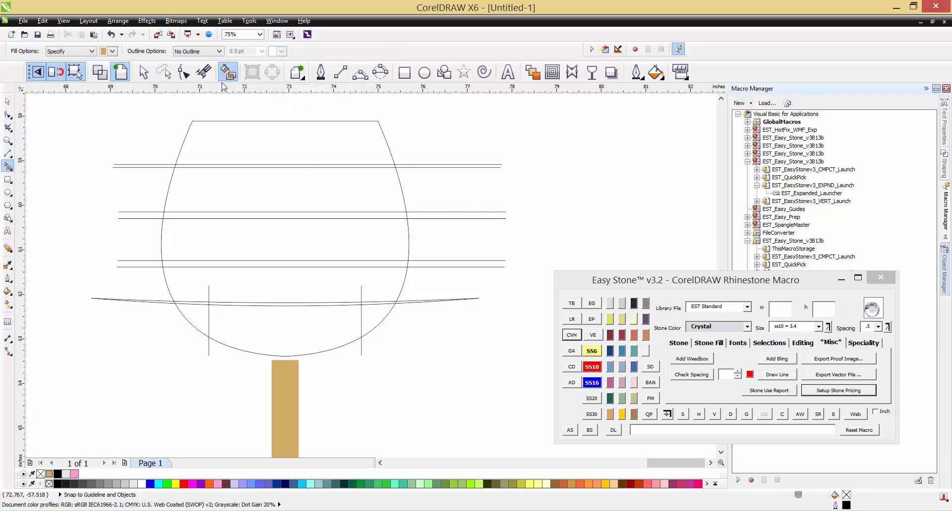
pyautogui.click(265, 142)
pyautogui.click(276, 179)
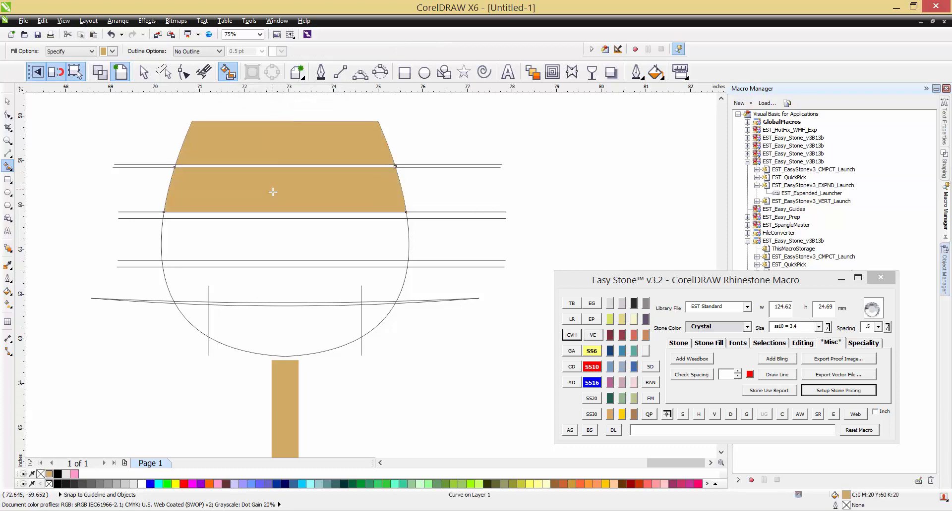
pyautogui.click(274, 239)
pyautogui.click(279, 291)
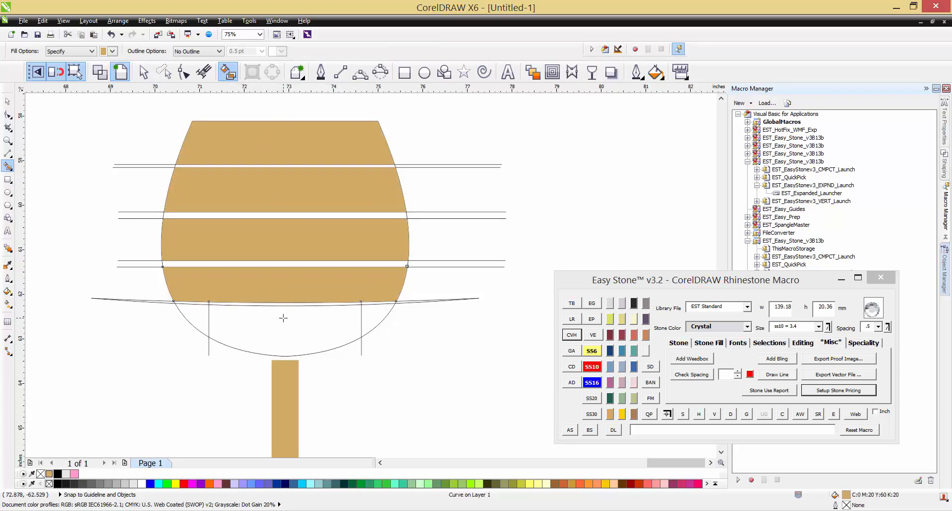
pyautogui.click(279, 326)
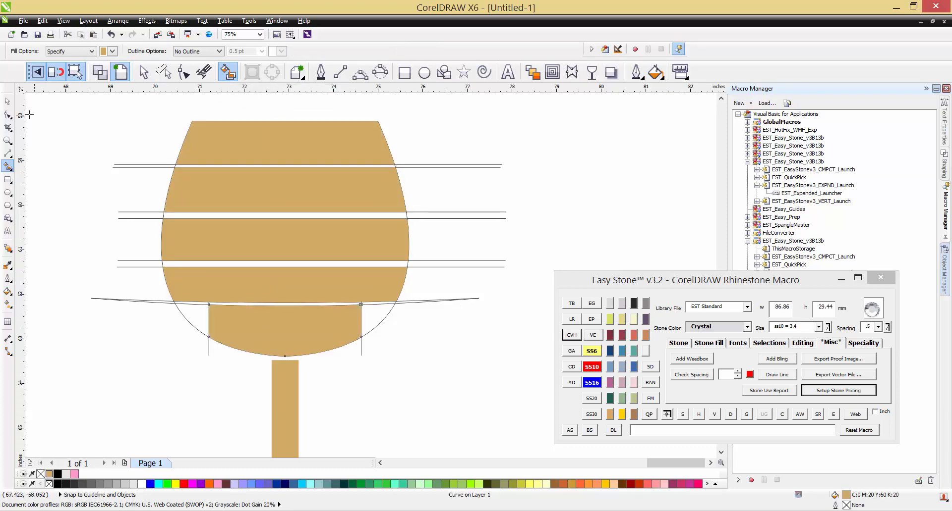
pyautogui.press('space')
pyautogui.click(100, 128)
pyautogui.scroll(-2, 203, 149)
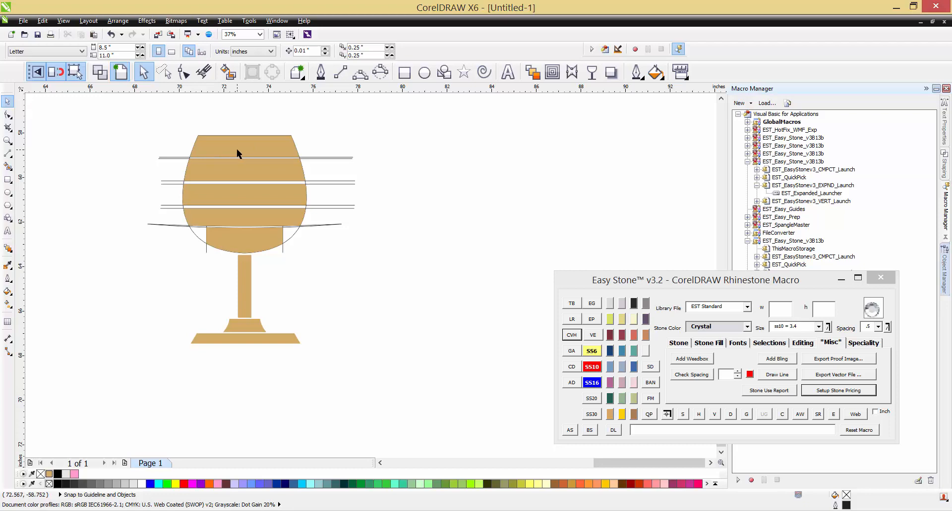
# Select all eight filled glass shapes and move them off the construction lines onto the empty area beside them
pyautogui.click(245, 276)
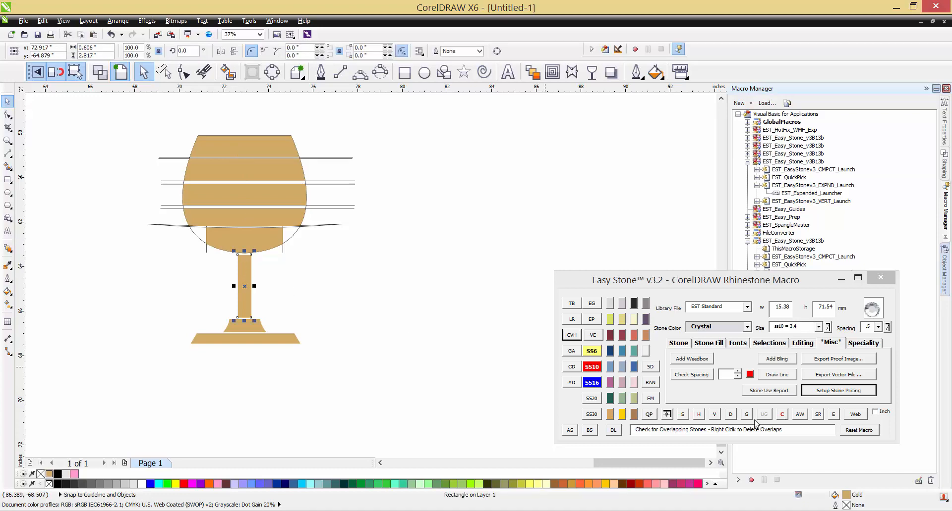
pyautogui.click(667, 416)
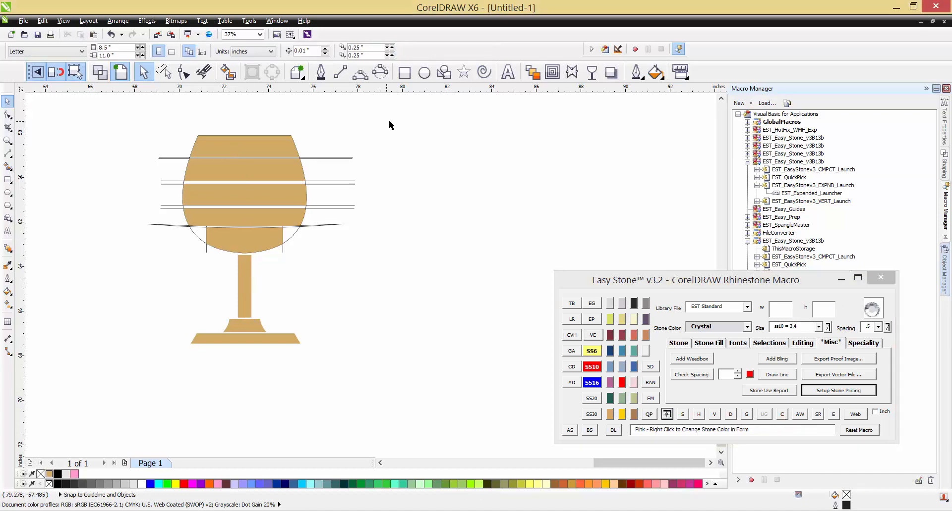
pyautogui.moveTo(402, 119)
pyautogui.mouseDown()
pyautogui.moveTo(366, 163)
pyautogui.moveTo(114, 385)
pyautogui.mouseUp()
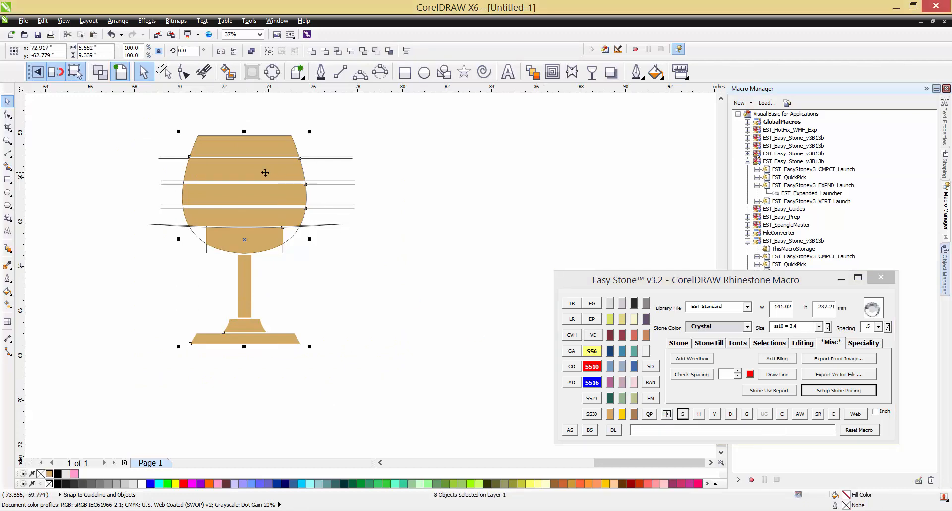
pyautogui.moveTo(264, 172); pyautogui.dragTo(524, 167)
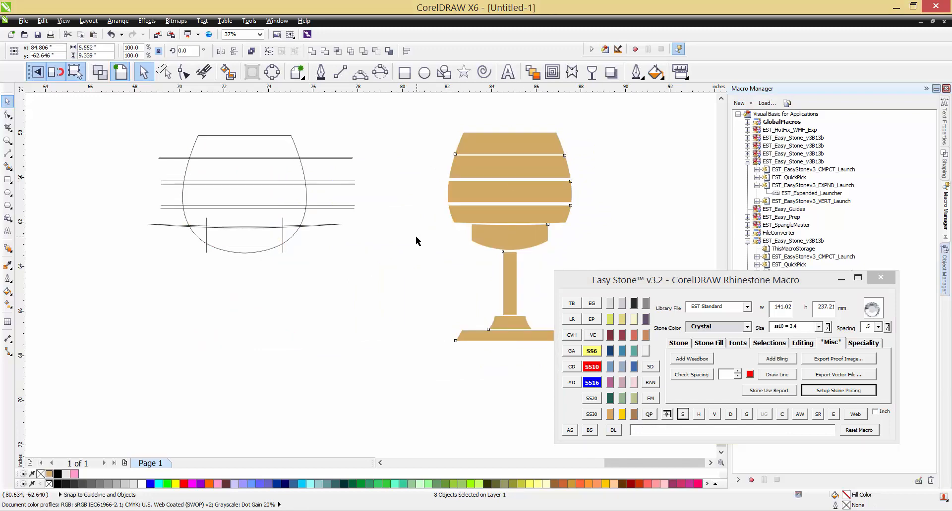
pyautogui.click(152, 190)
pyautogui.scroll(-1, 159, 229)
pyautogui.scroll(1, 277, 225)
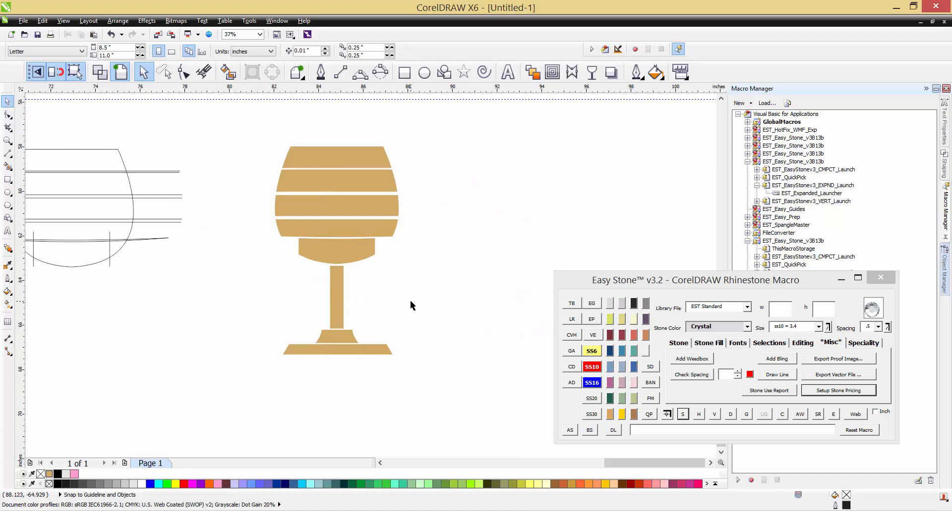
# Select the eight tan shapes of the glass beside the word list and run the unlabelled helper command for Easy Envelope on them
pyautogui.scroll(-5, 410, 301)
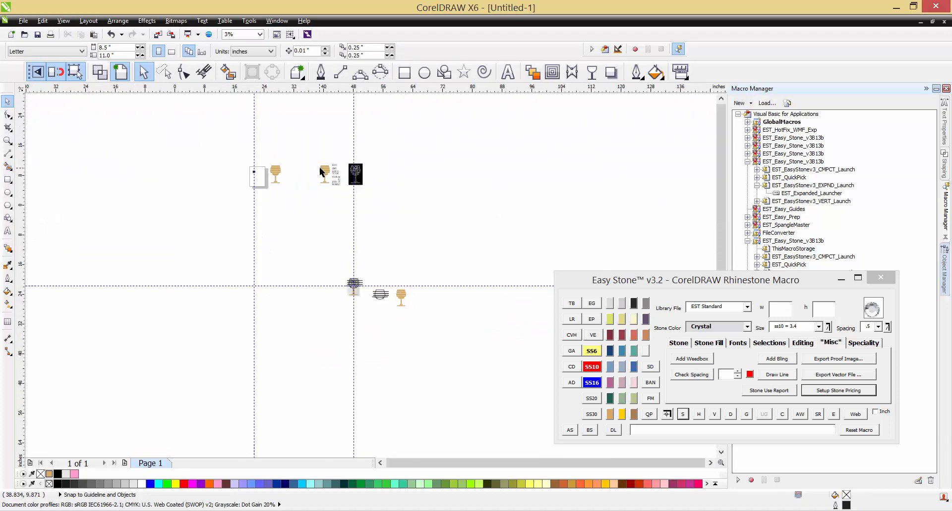
pyautogui.scroll(4, 336, 151)
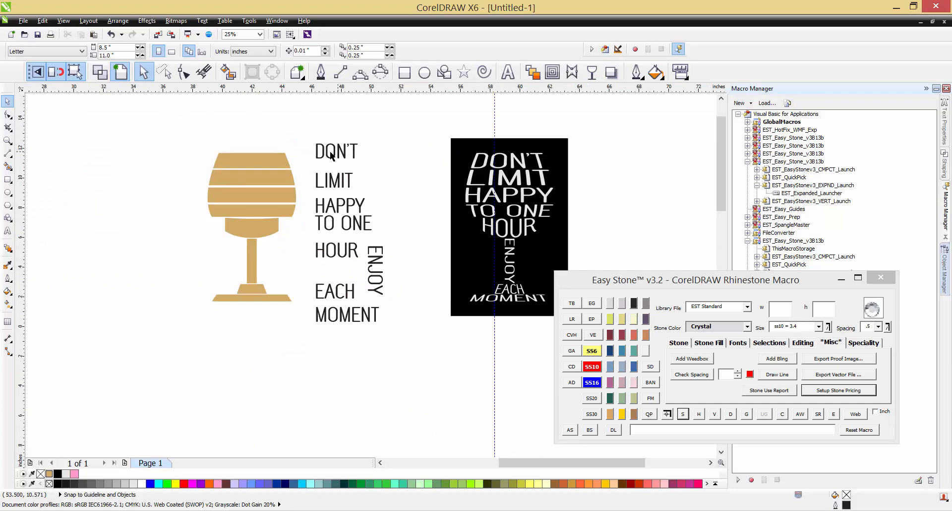
pyautogui.scroll(2, 457, 173)
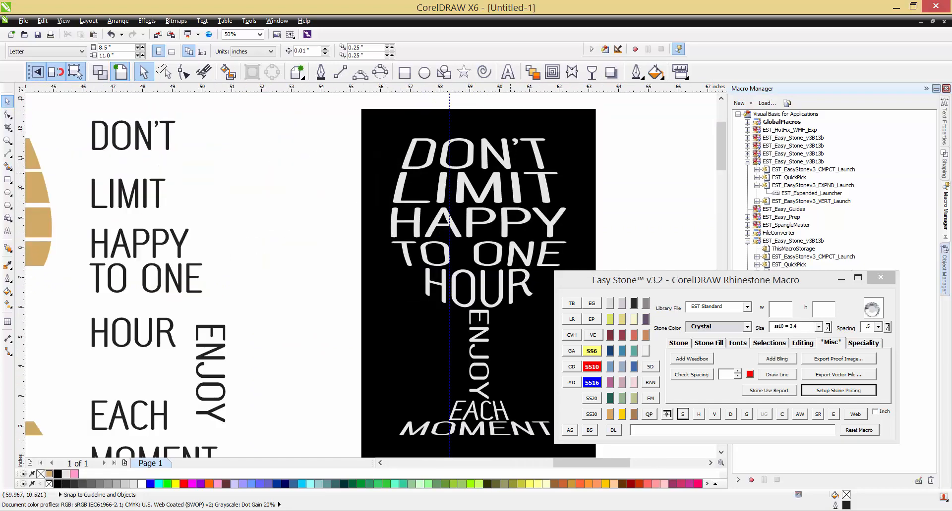
pyautogui.scroll(-1, 436, 155)
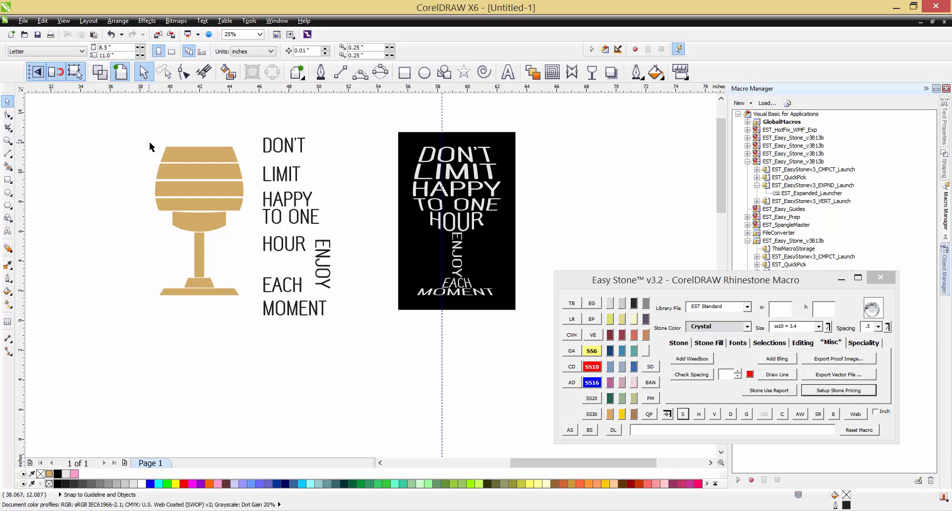
pyautogui.moveTo(121, 135); pyautogui.dragTo(256, 311)
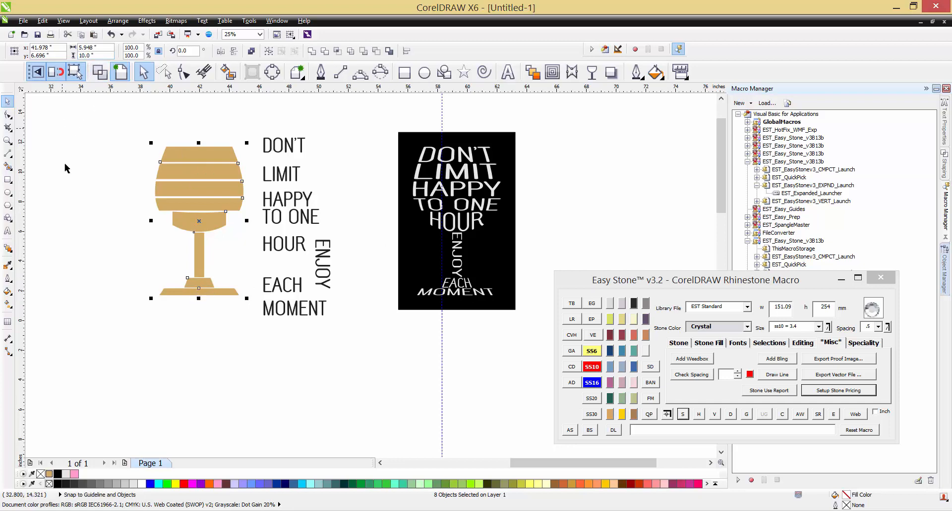
pyautogui.click(101, 183)
pyautogui.moveTo(111, 117); pyautogui.dragTo(253, 310)
pyautogui.click(132, 159)
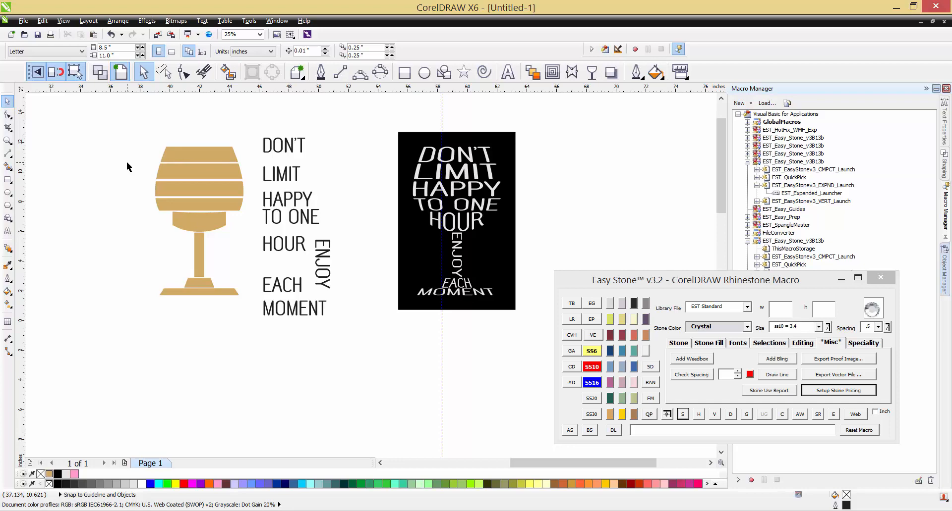
pyautogui.moveTo(123, 133); pyautogui.dragTo(257, 317)
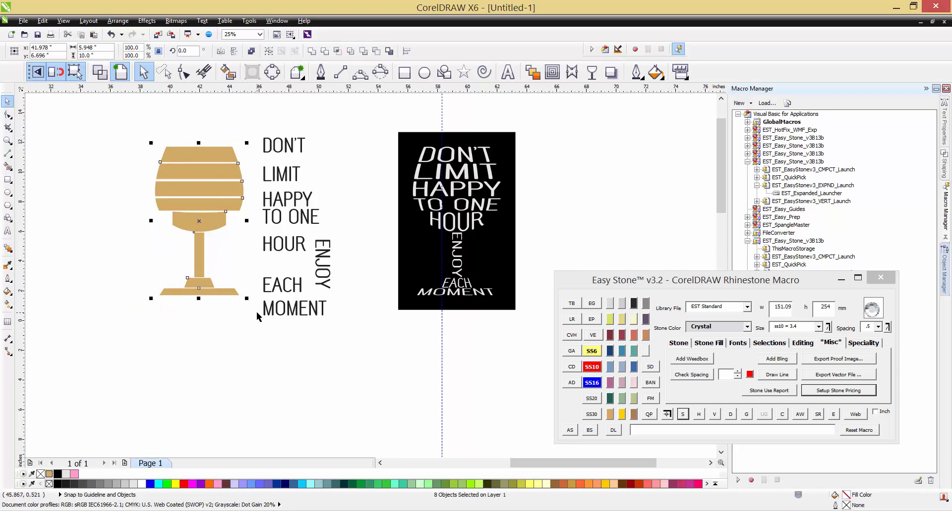
pyautogui.click(649, 399)
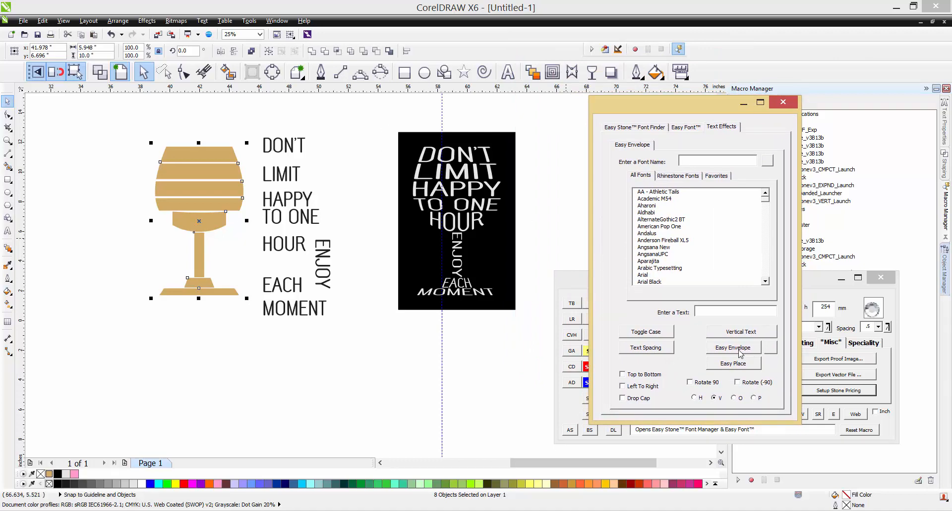
pyautogui.click(769, 351)
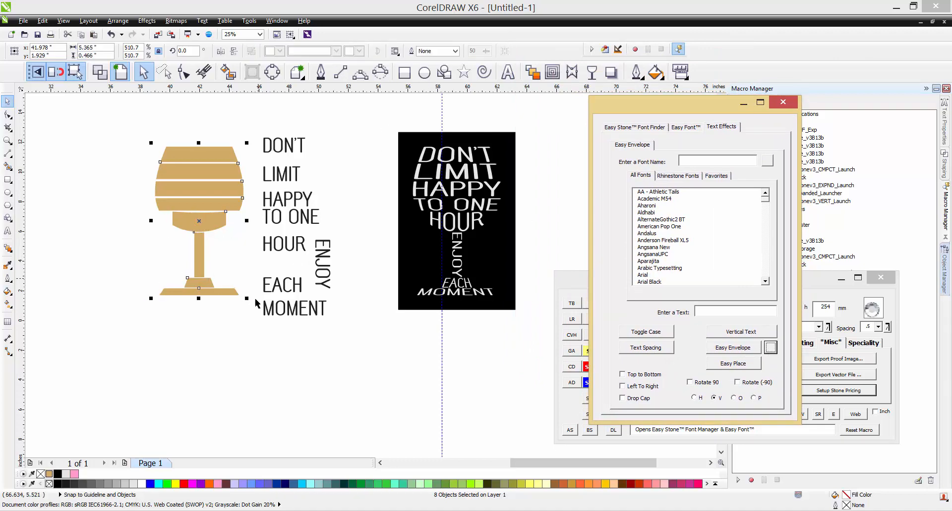
pyautogui.click(209, 365)
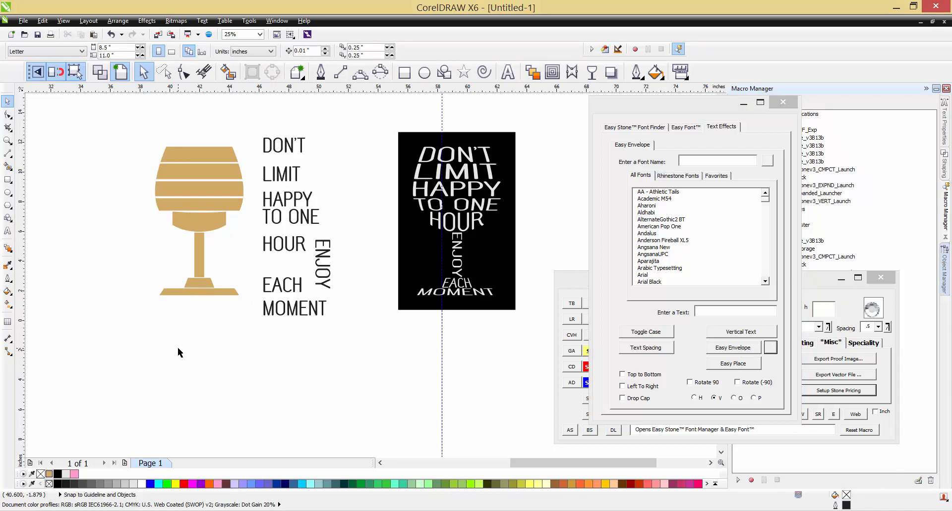
# Try to fit the word DON'T into the bowl's uppermost shape using Easy Envelope in V mode
pyautogui.click(271, 148)
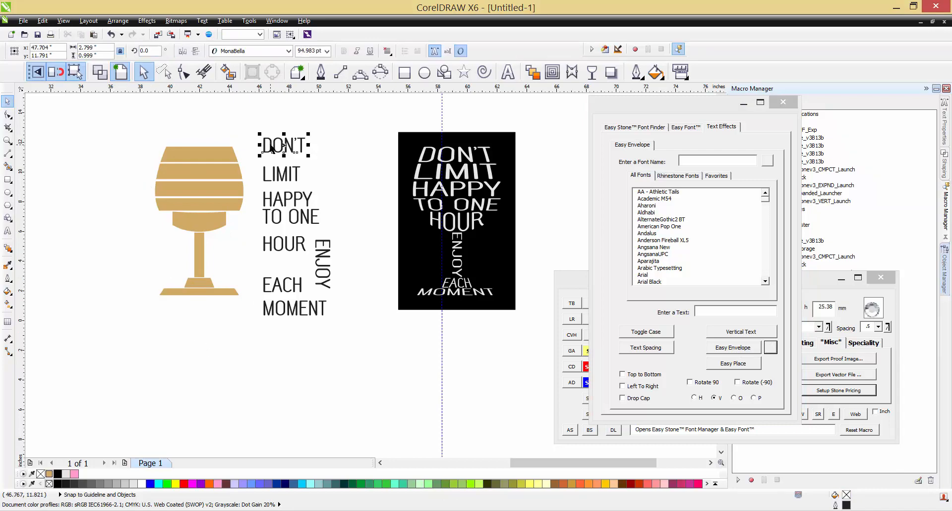
pyautogui.scroll(1, 223, 139)
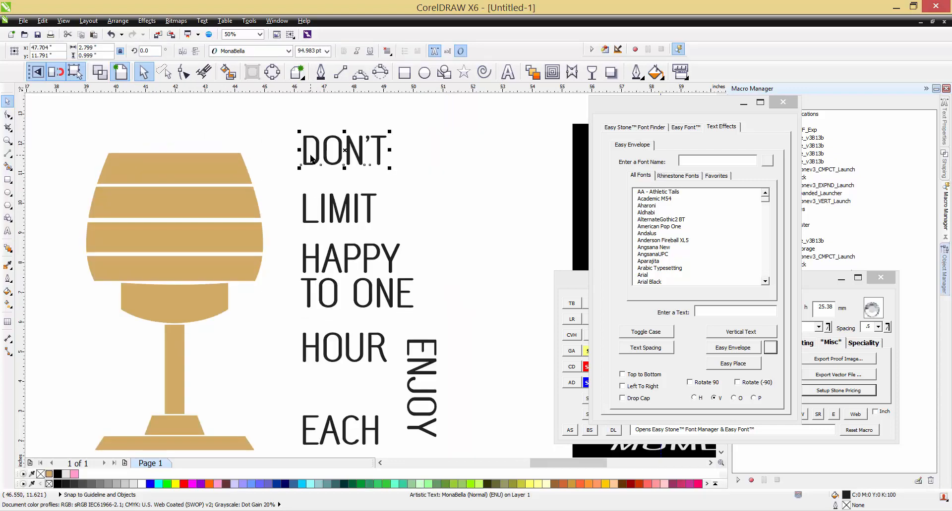
pyautogui.keyDown('shift'); pyautogui.click(230, 170); pyautogui.keyUp('shift')
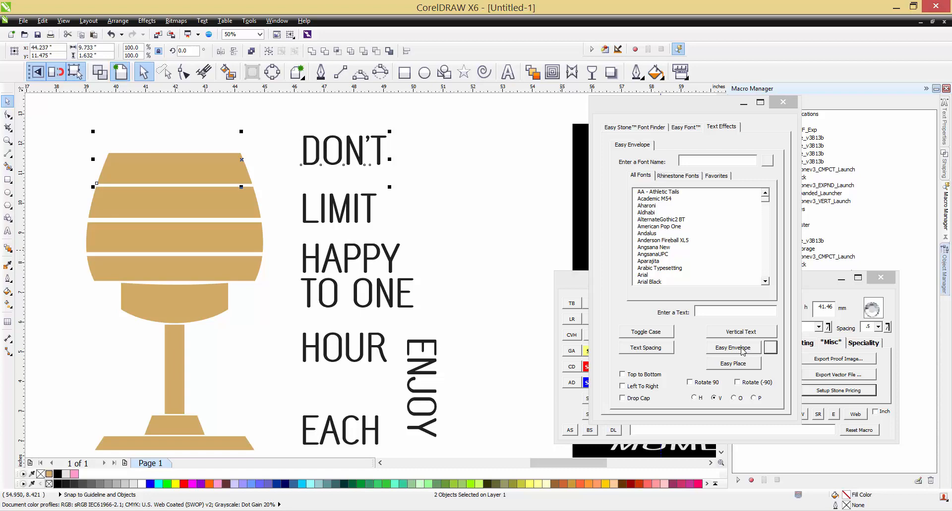
pyautogui.click(447, 177)
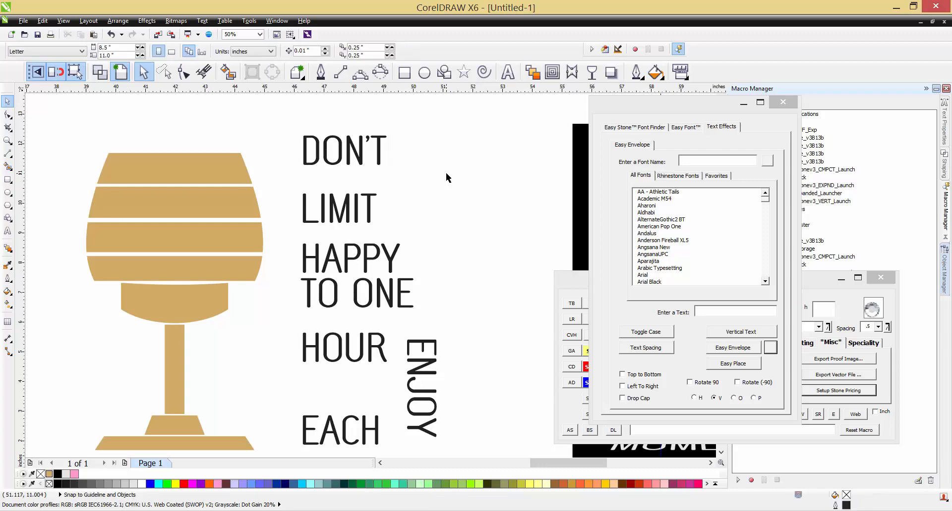
pyautogui.click(359, 162)
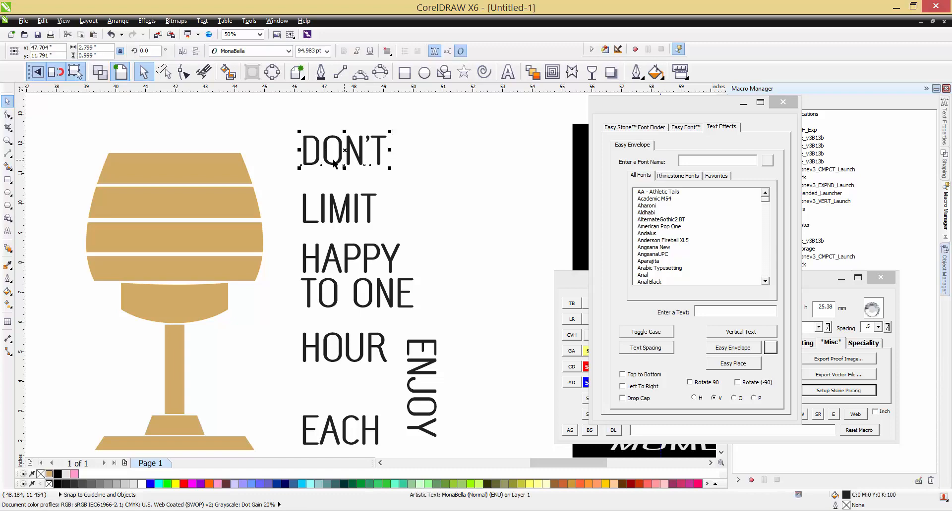
pyautogui.keyDown('shift'); pyautogui.click(198, 167); pyautogui.keyUp('shift')
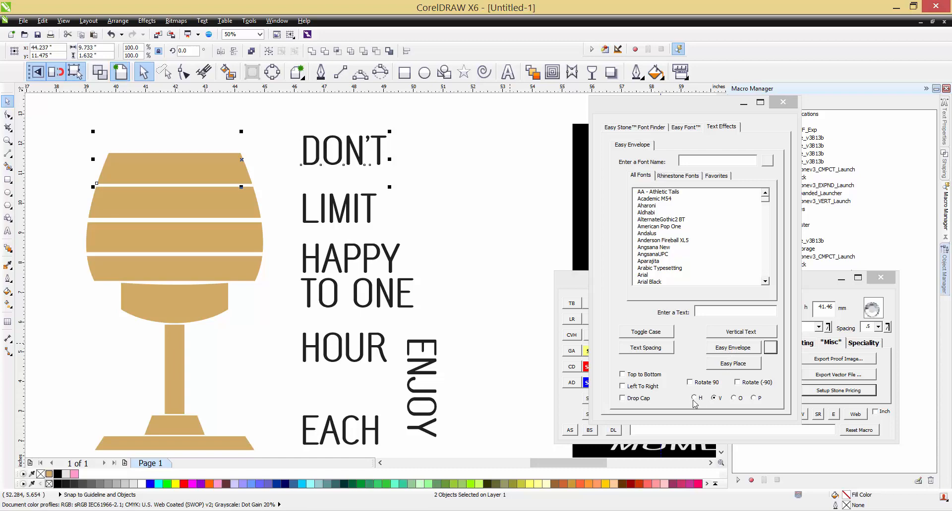
pyautogui.click(756, 401)
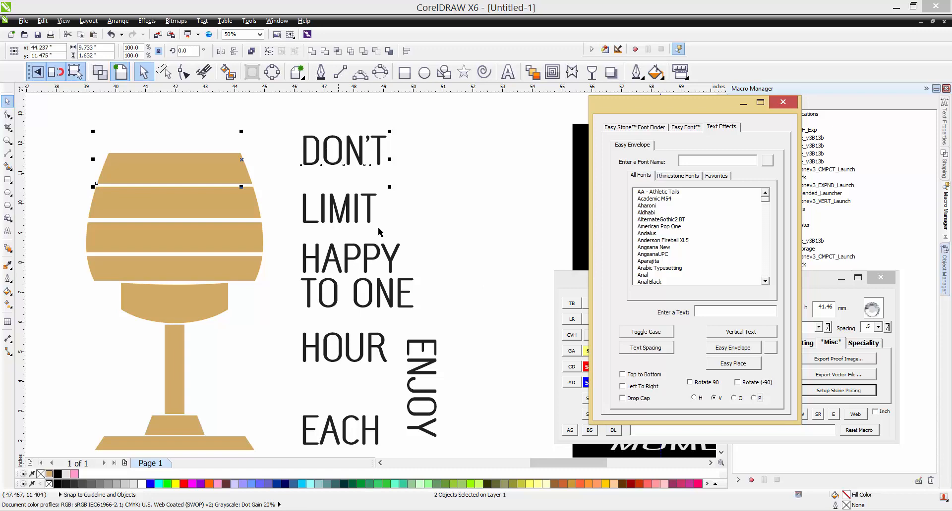
pyautogui.click(732, 348)
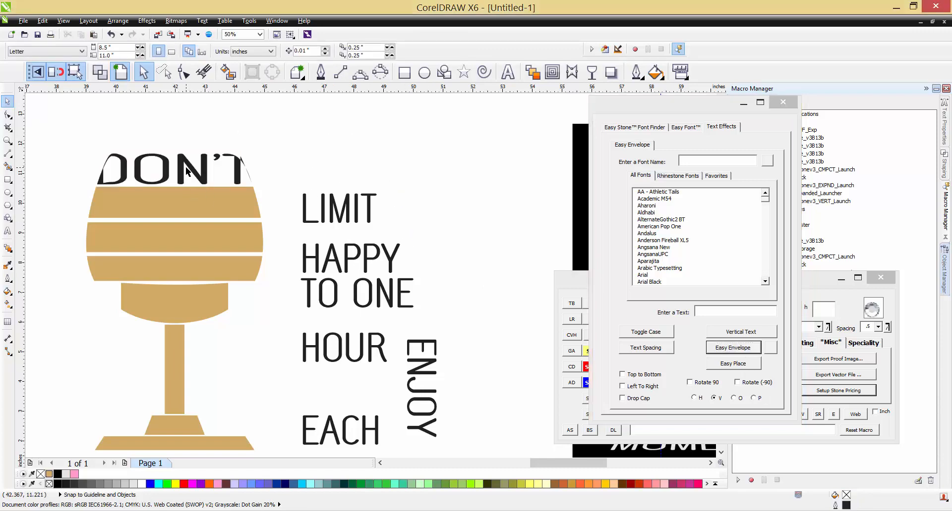
pyautogui.hotkey('ctrl', 'z')
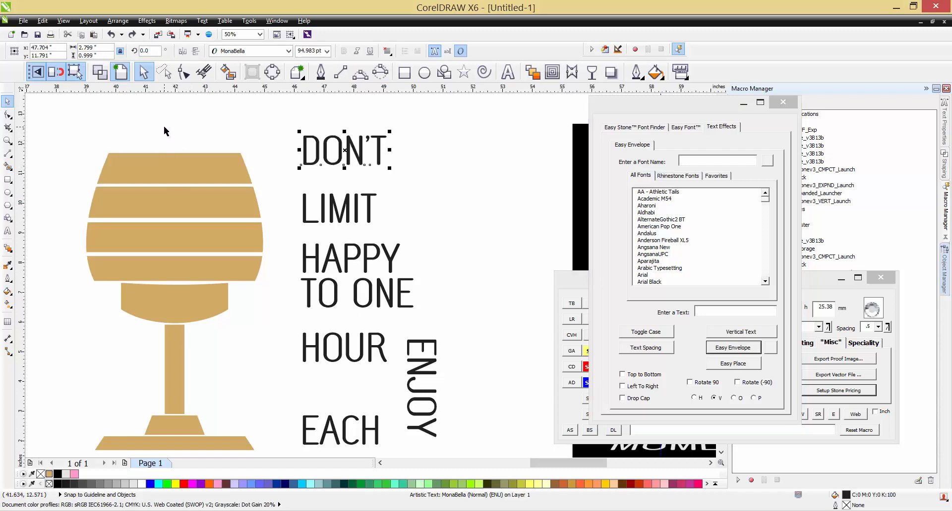
# Try to fit the word DON'T into the bowl's uppermost shape using Easy Envelope in O mode
pyautogui.keyDown('shift'); pyautogui.click(205, 165); pyautogui.keyUp('shift')
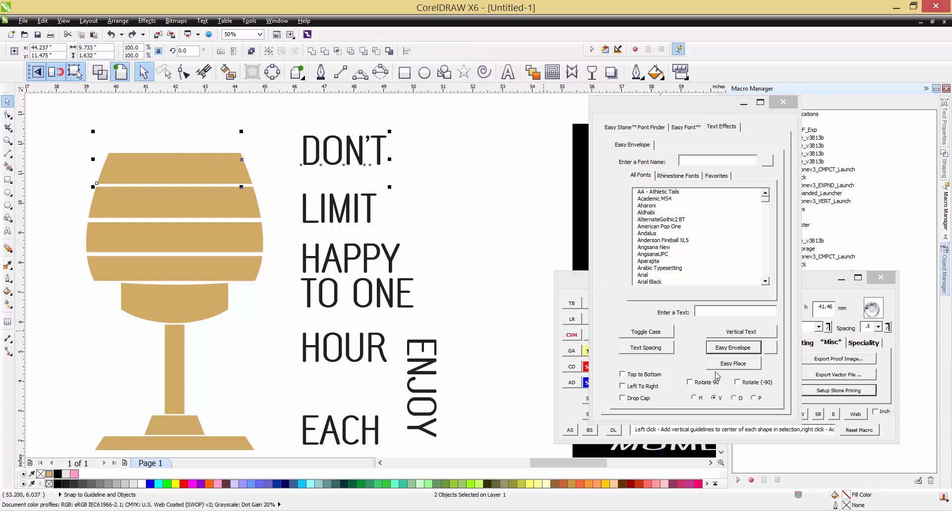
pyautogui.click(737, 399)
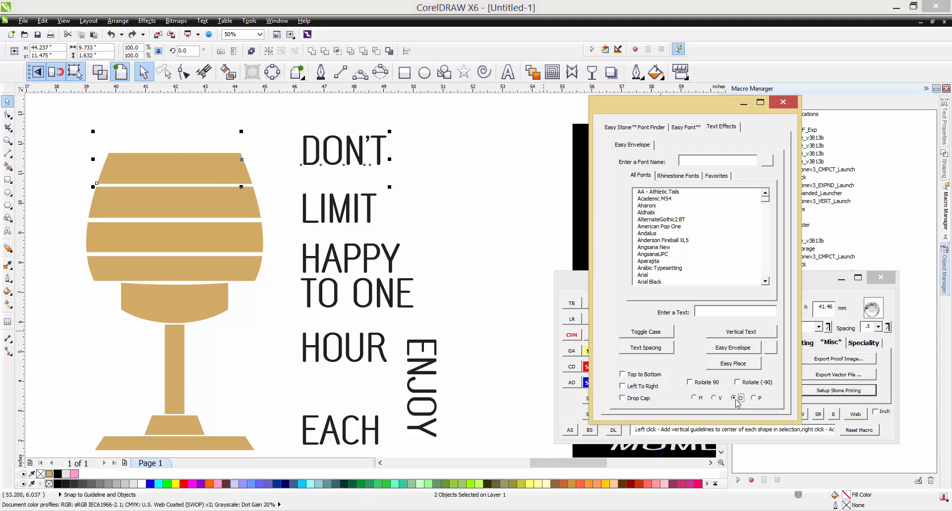
pyautogui.click(738, 349)
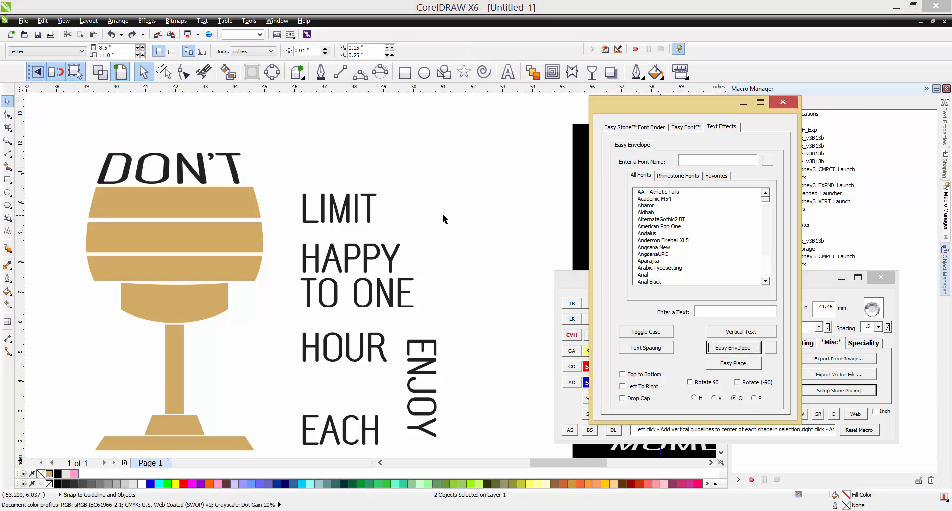
pyautogui.click(436, 203)
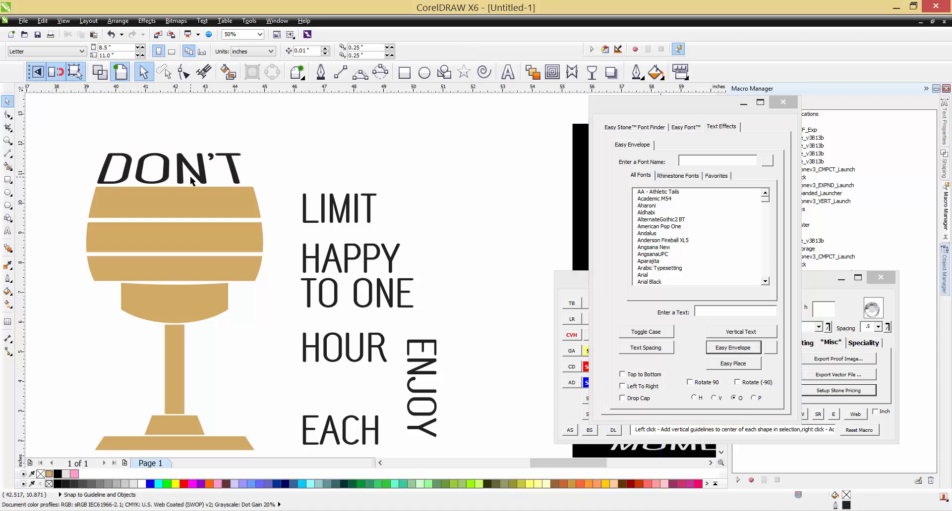
pyautogui.hotkey('ctrl', 'z')
pyautogui.click(226, 112)
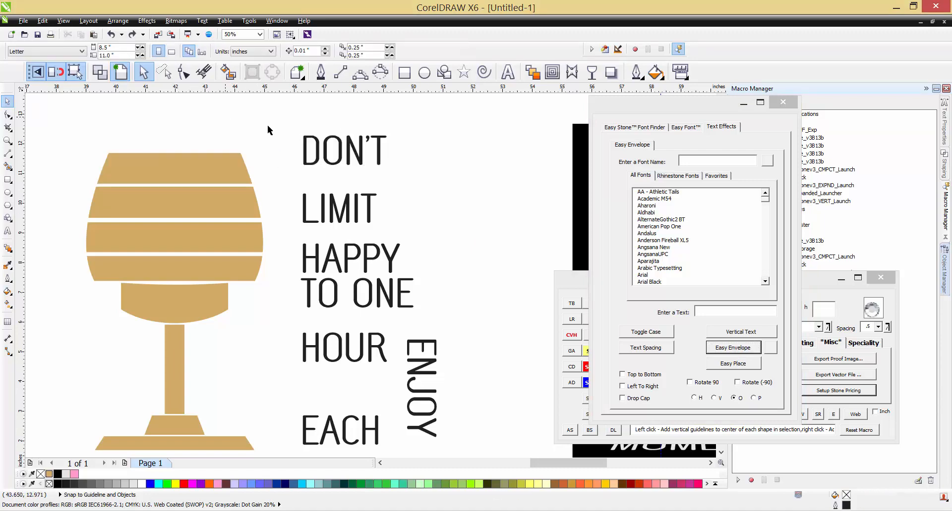
# Fit the word DON'T into the bowl's uppermost shape using Easy Envelope in P mode
pyautogui.click(316, 148)
pyautogui.keyDown('shift'); pyautogui.click(233, 168); pyautogui.keyUp('shift')
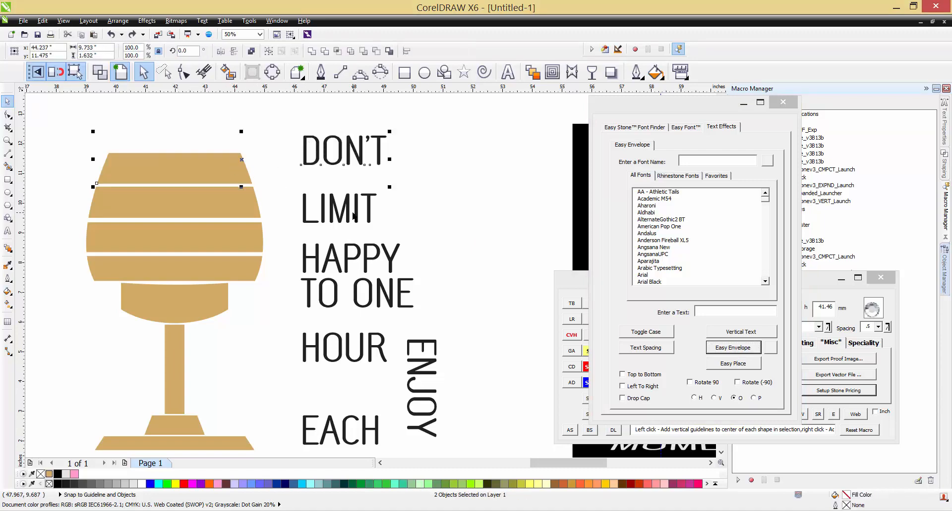
pyautogui.click(757, 398)
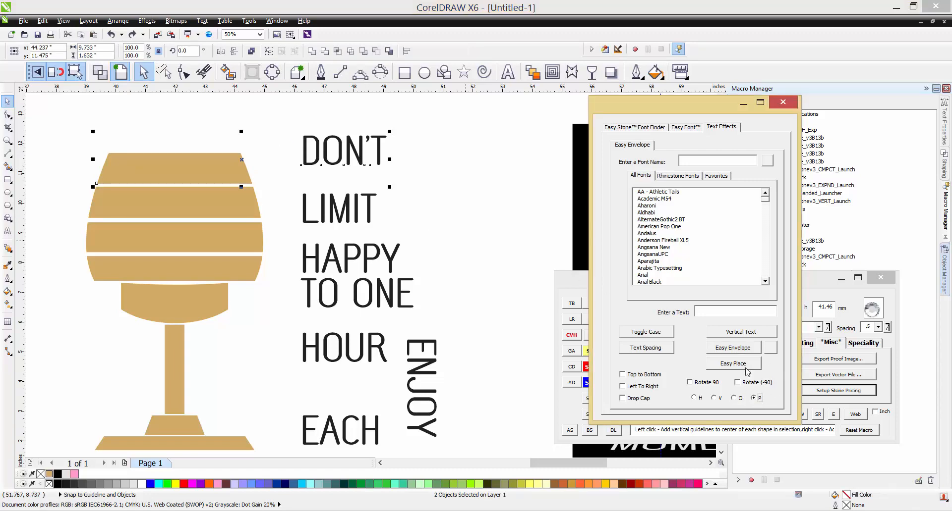
pyautogui.click(735, 348)
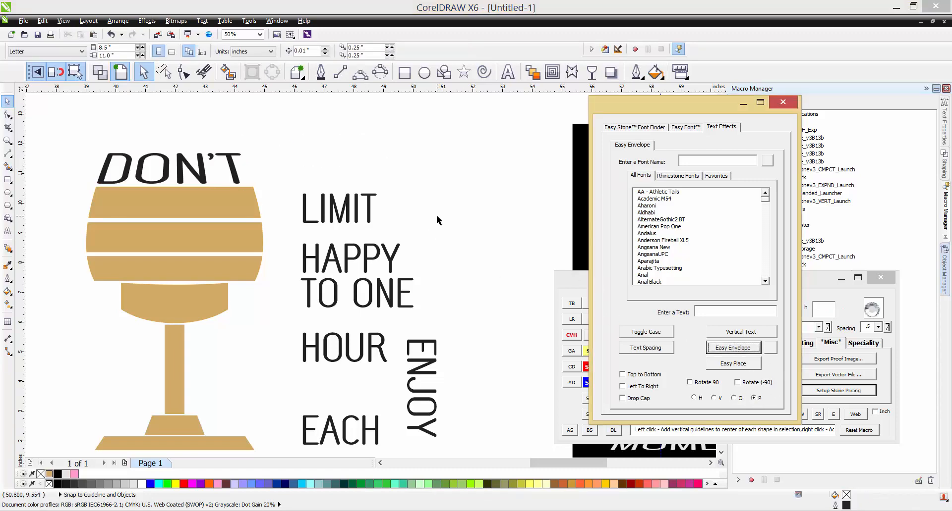
pyautogui.click(438, 220)
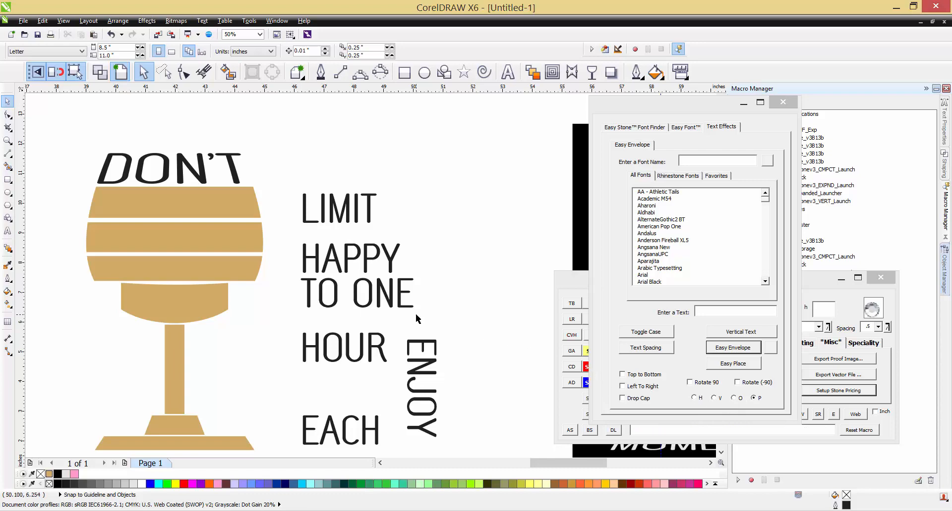
# Fit the word LIMIT into the bowl's second shape using Easy Envelope in P mode
pyautogui.click(340, 218)
pyautogui.keyDown('shift'); pyautogui.click(240, 205); pyautogui.keyUp('shift')
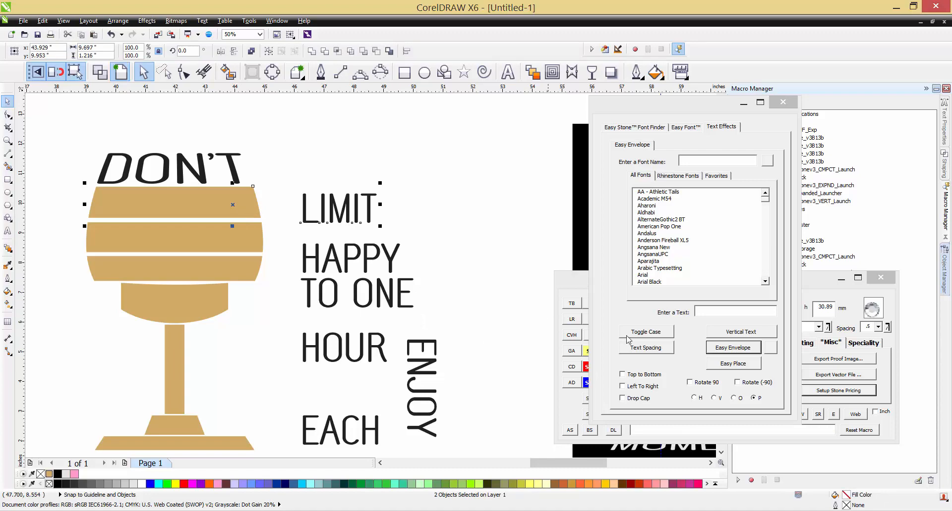
pyautogui.click(726, 348)
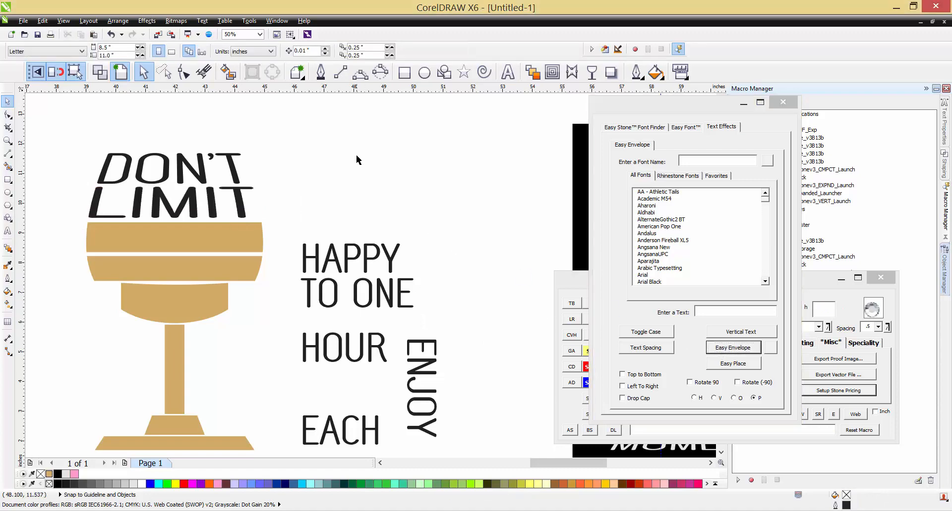
# Duplicate the partly built glass design and its remaining words into the empty area below the original
pyautogui.scroll(-1, 288, 169)
pyautogui.moveTo(141, 144); pyautogui.dragTo(378, 363)
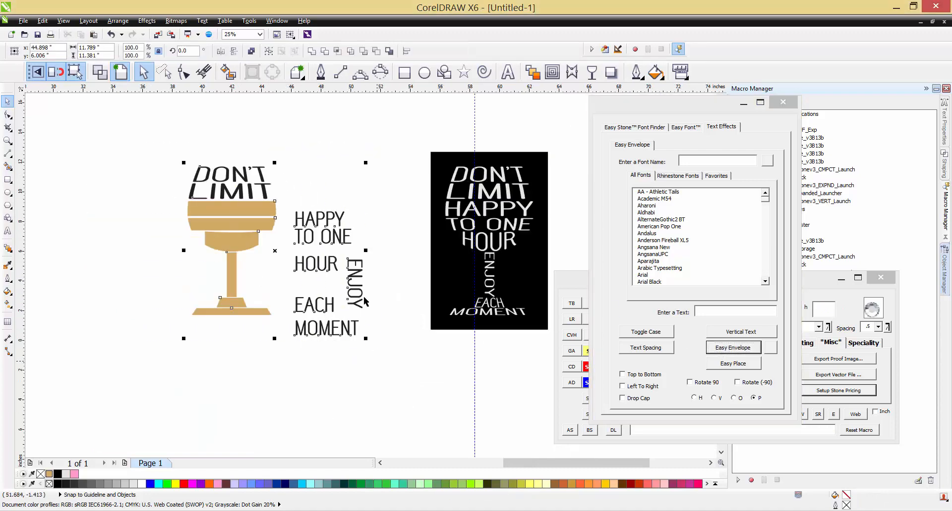
pyautogui.scroll(-1, 335, 220)
pyautogui.moveTo(256, 241); pyautogui.dragTo(173, 337)
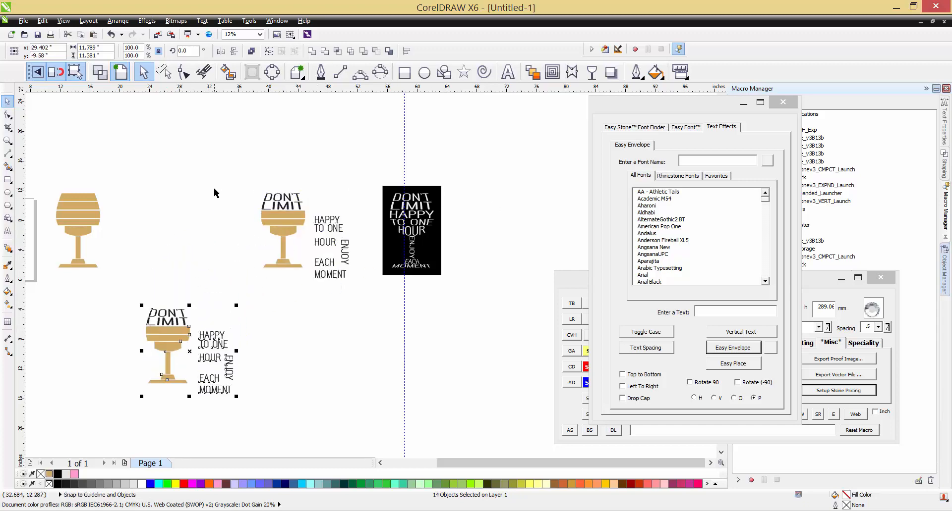
pyautogui.click(288, 347)
# Fit the word HAPPY into the bowl's third shape using Easy Envelope in P mode
pyautogui.scroll(1, 323, 227)
pyautogui.scroll(1, 324, 226)
pyautogui.click(337, 224)
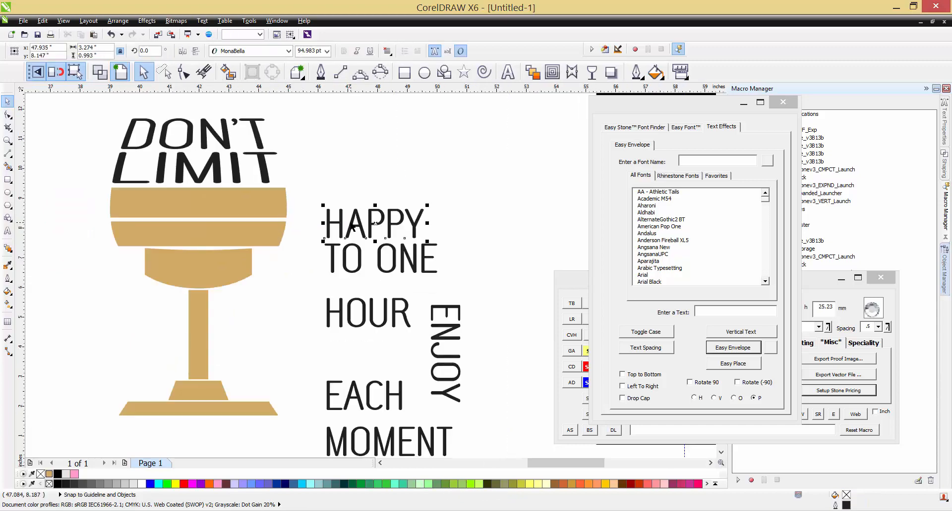
pyautogui.keyDown('shift'); pyautogui.click(276, 214); pyautogui.keyUp('shift')
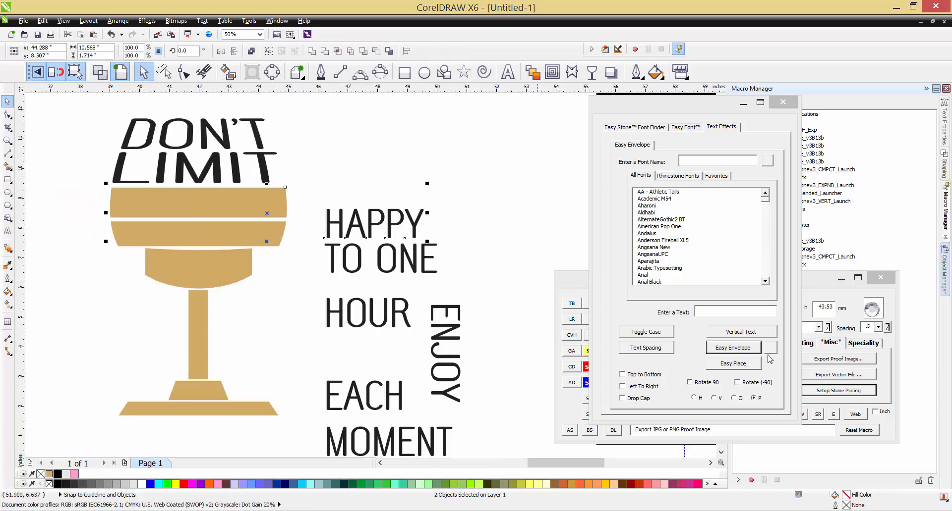
pyautogui.click(733, 348)
# Fit the words TO ONE into the bowl's fourth shape using Easy Envelope in P mode
pyautogui.click(339, 255)
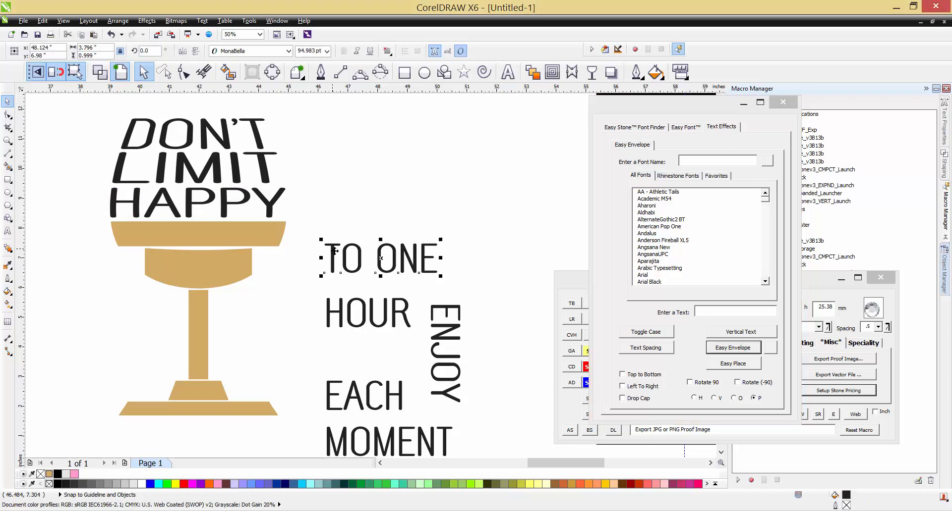
pyautogui.keyDown('shift'); pyautogui.click(272, 241); pyautogui.keyUp('shift')
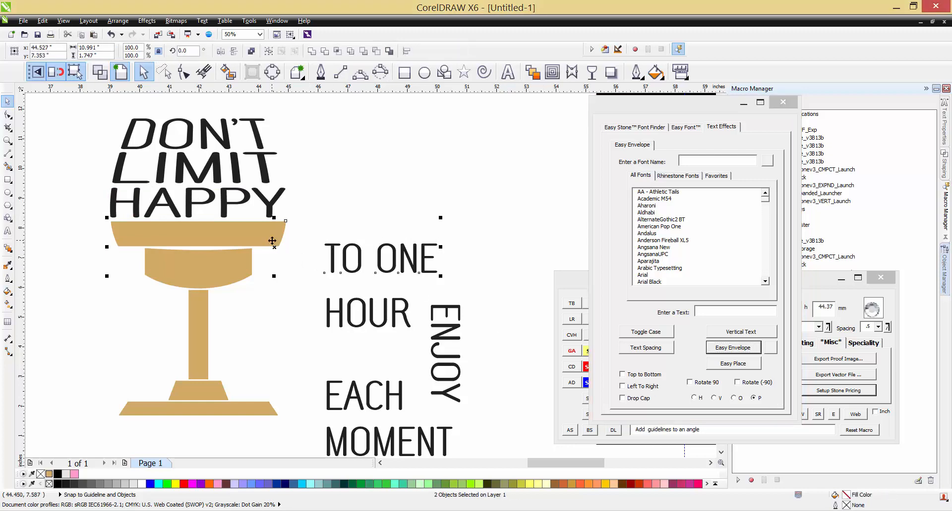
pyautogui.click(721, 350)
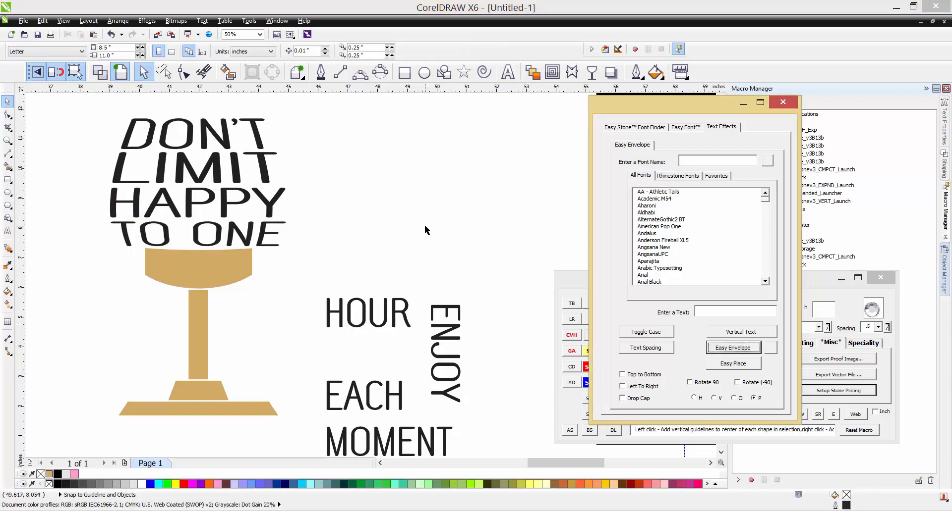
# Fit the word HOUR into the curved lowest shape of the bowl using Easy Envelope in P mode
pyautogui.click(355, 313)
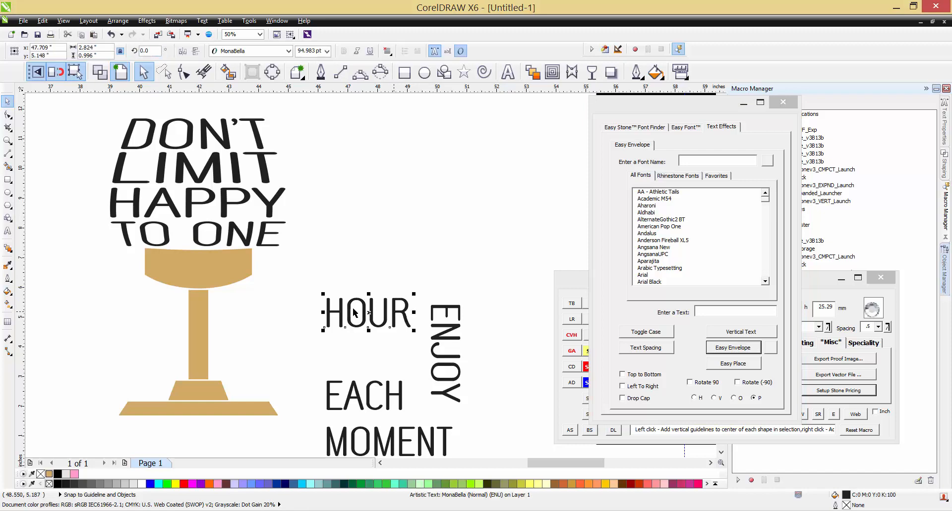
pyautogui.keyDown('shift'); pyautogui.click(209, 262); pyautogui.keyUp('shift')
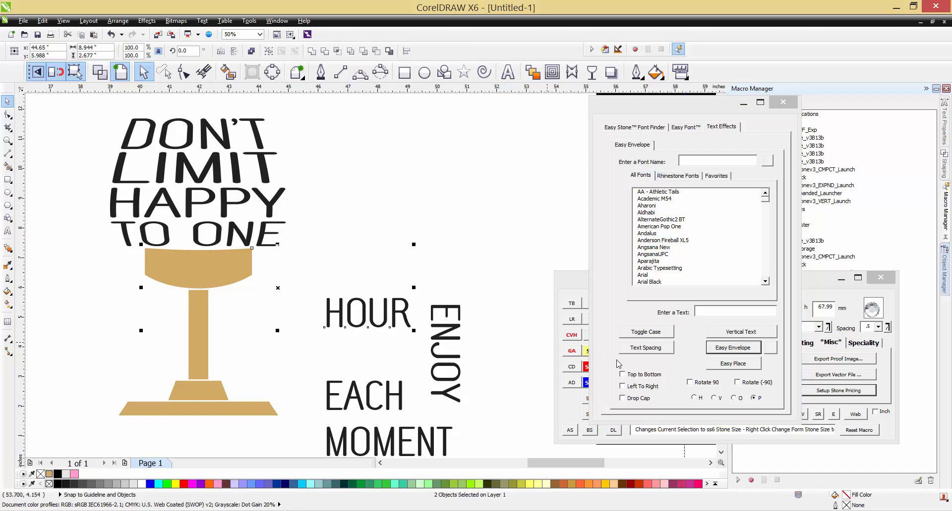
pyautogui.click(732, 348)
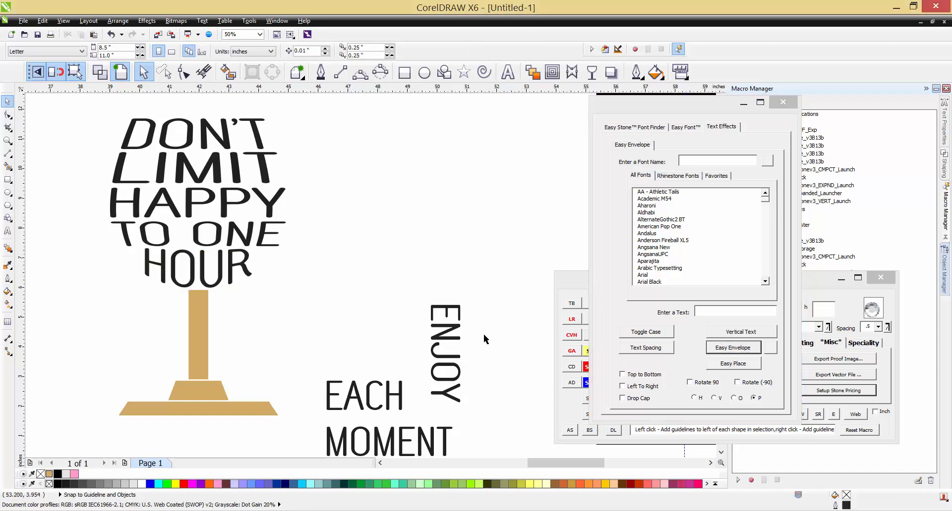
# Fit the vertical word ENJOY into the glass stem using Easy Envelope in P mode
pyautogui.click(446, 332)
pyautogui.keyDown('shift'); pyautogui.click(207, 324); pyautogui.keyUp('shift')
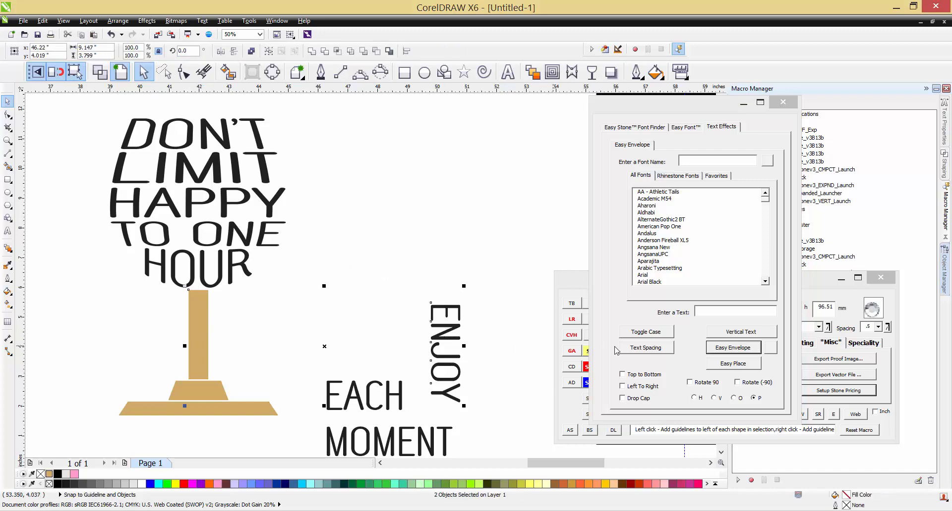
pyautogui.click(719, 349)
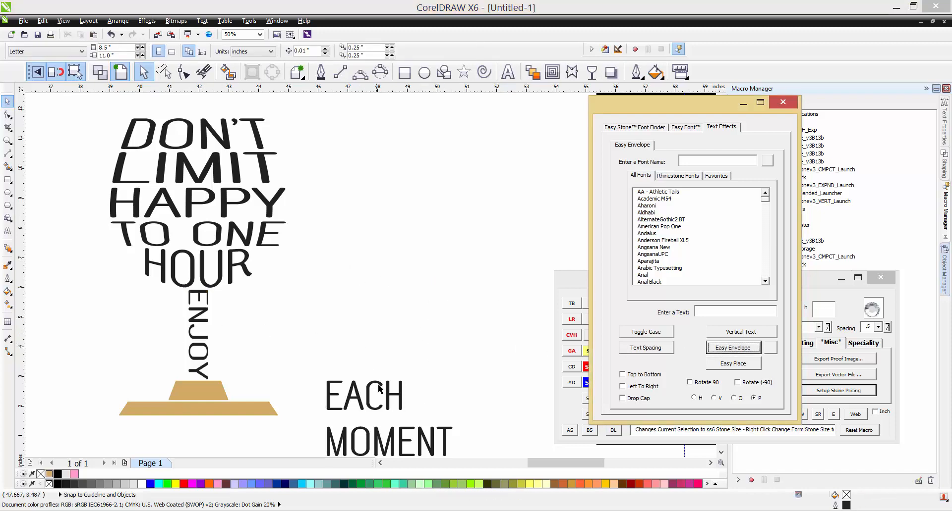
# Fit the word EACH into the upper shape of the glass base using Easy Envelope in P mode
pyautogui.click(367, 395)
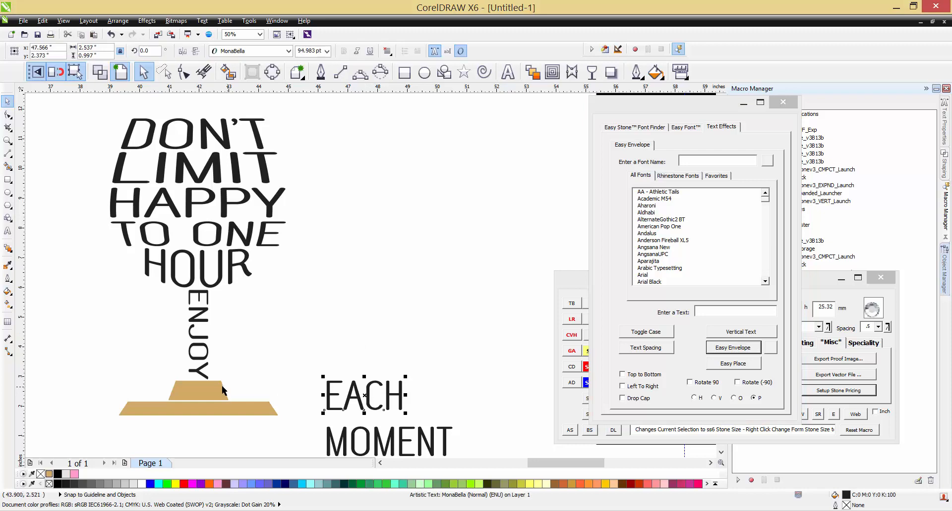
pyautogui.keyDown('shift'); pyautogui.click(216, 392); pyautogui.keyUp('shift')
pyautogui.click(728, 348)
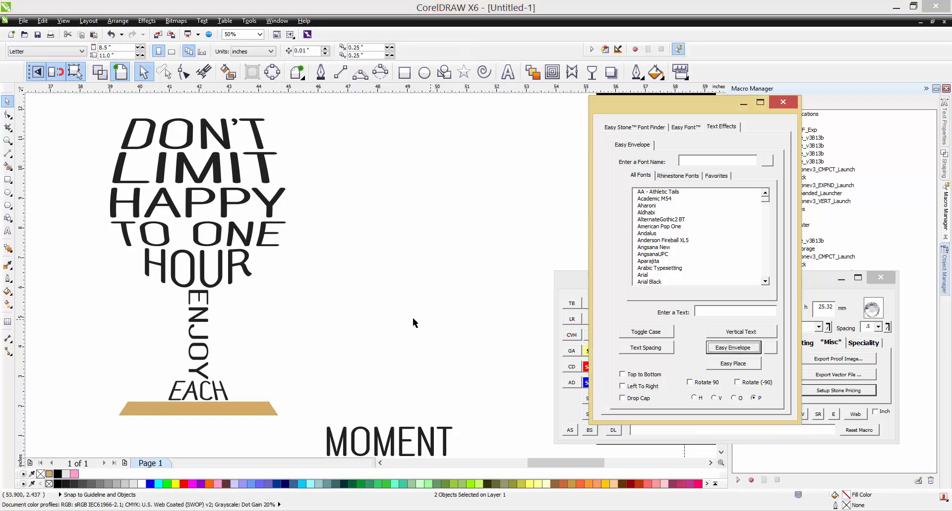
# Fit the word MOMENT into the lowest shape of the glass base using Easy Envelope in P mode
pyautogui.click(389, 433)
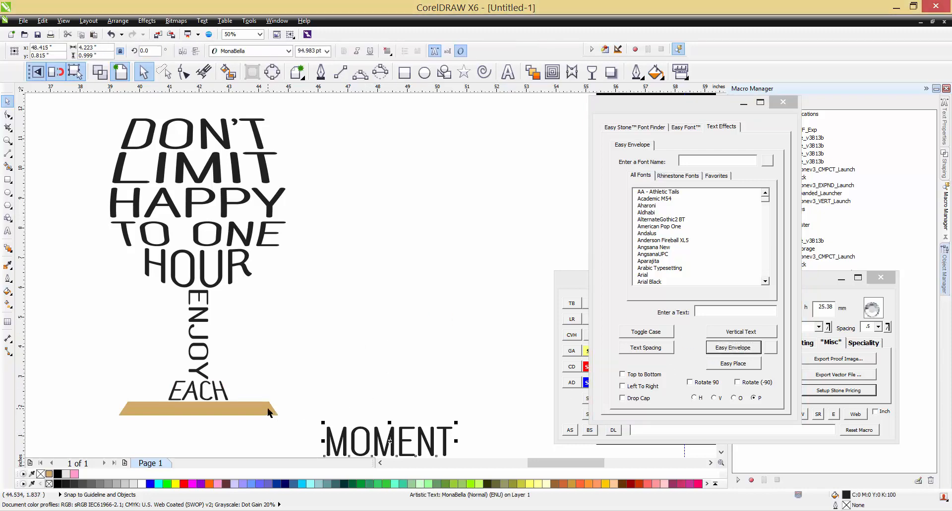
pyautogui.keyDown('shift'); pyautogui.click(275, 409); pyautogui.keyUp('shift')
pyautogui.click(723, 363)
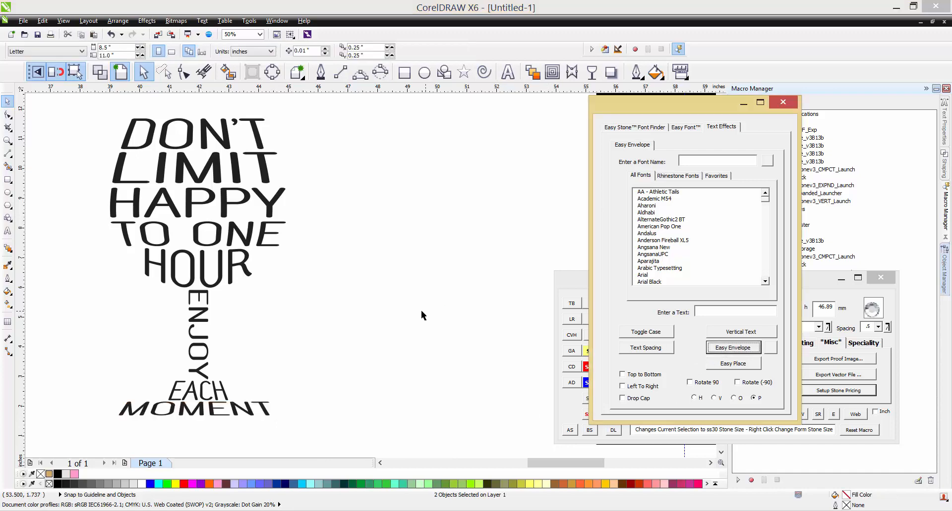
# Fill all the words of the finished glass lettering with dark red (#9A0019)
pyautogui.scroll(-1, 376, 305)
pyautogui.moveTo(189, 183); pyautogui.dragTo(341, 403)
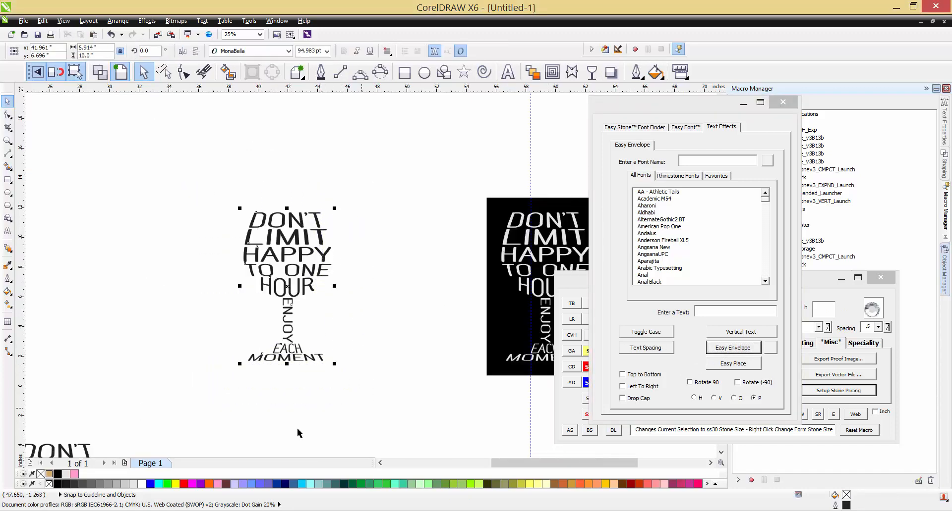
pyautogui.click(184, 484)
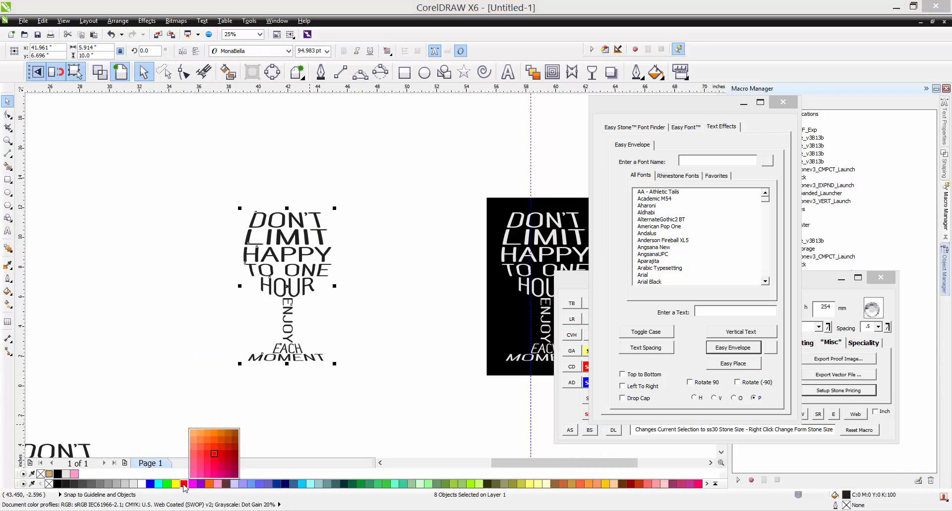
pyautogui.moveTo(184, 487); pyautogui.dragTo(237, 463)
# Add a weedbox around the dark red lettering as its black background
pyautogui.moveTo(168, 172); pyautogui.dragTo(382, 405)
pyautogui.click(570, 282)
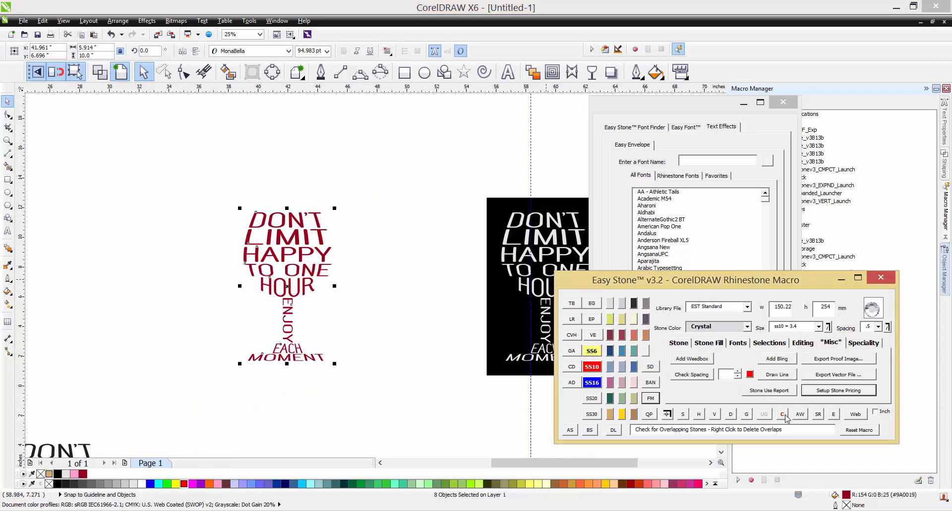
pyautogui.click(800, 414)
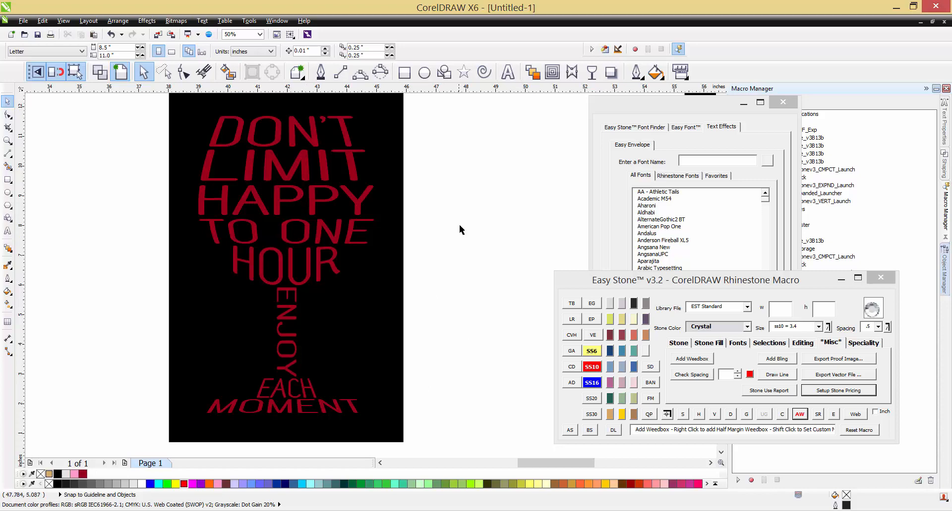
# Move the word HAPPY in the duplicated design up about 1.5 inches, away from TO ONE
pyautogui.scroll(-1, 459, 230)
pyautogui.scroll(-1, 463, 213)
pyautogui.scroll(1, 311, 377)
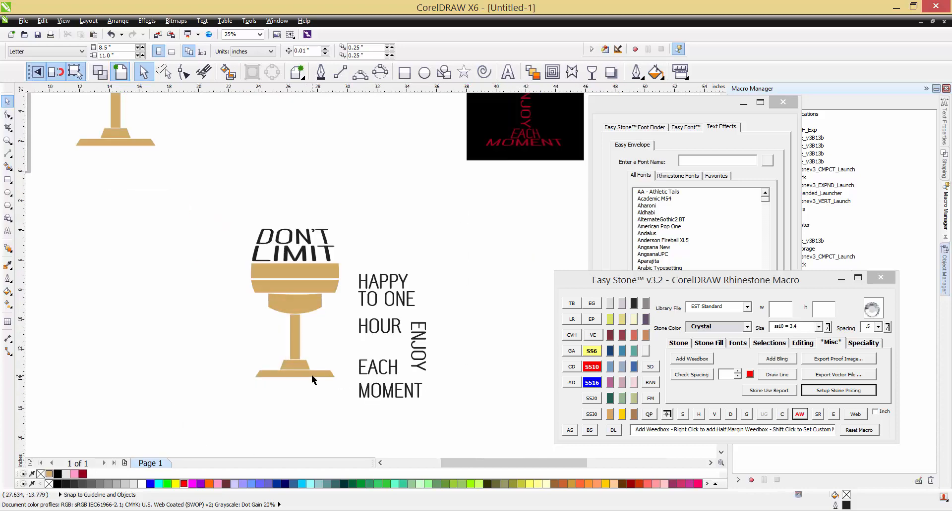
pyautogui.scroll(1, 338, 285)
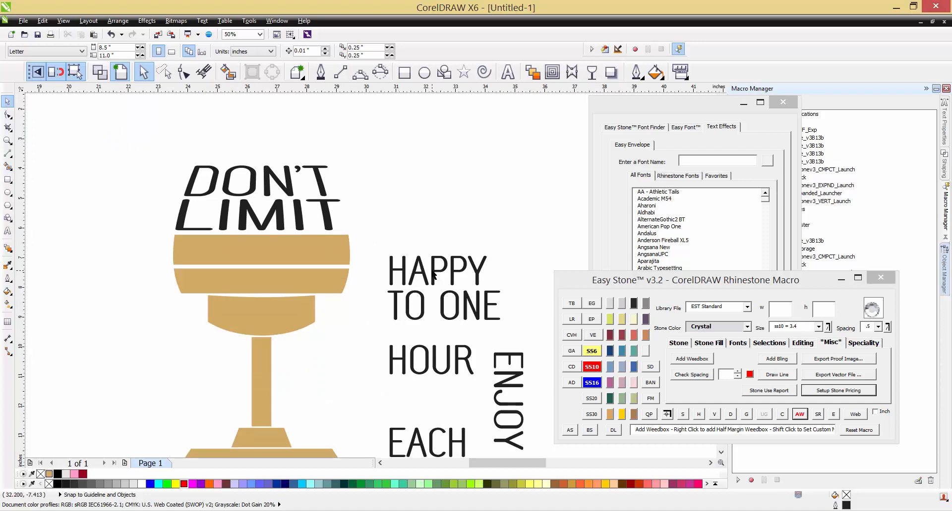
pyautogui.moveTo(433, 275); pyautogui.dragTo(435, 229)
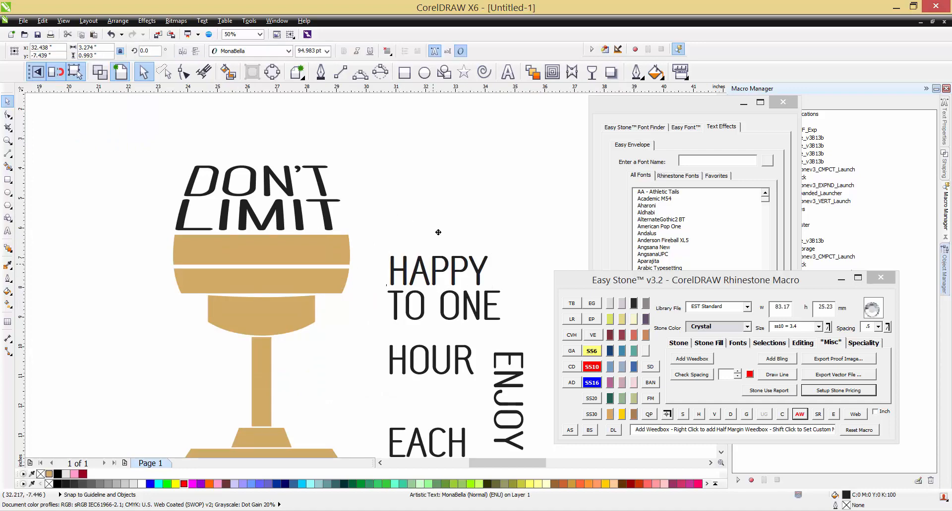
pyautogui.click(407, 260)
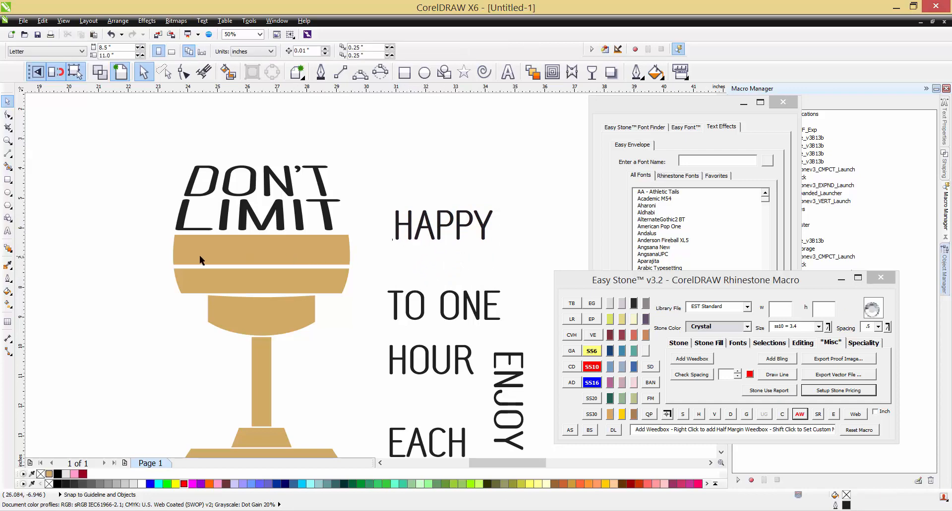
pyautogui.click(441, 225)
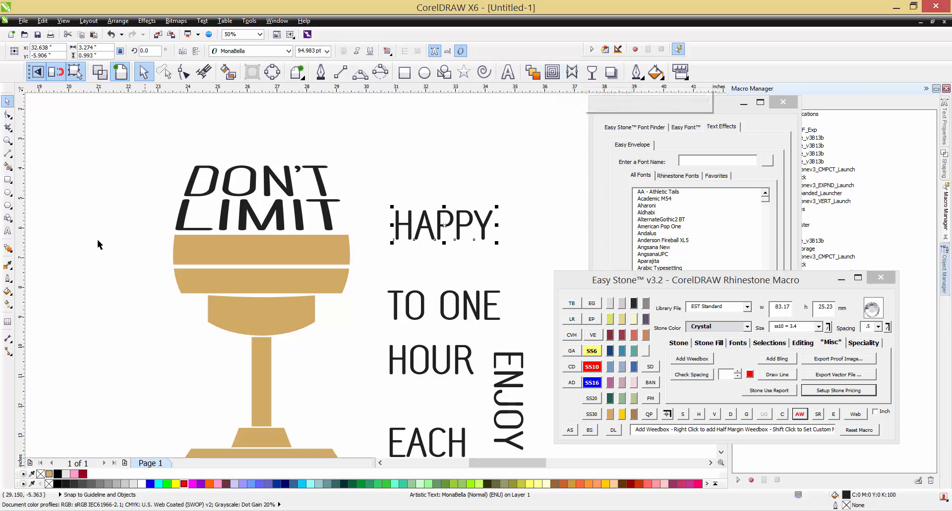
pyautogui.click(11, 248)
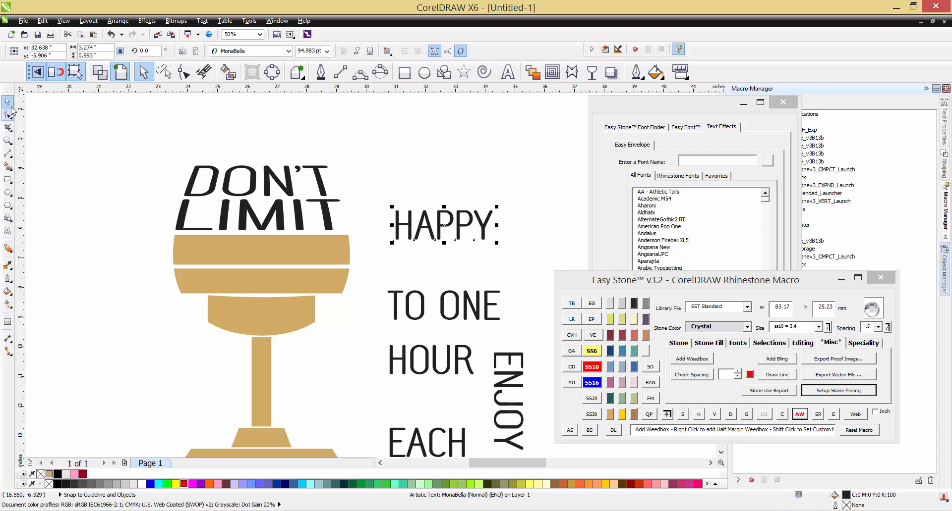
pyautogui.click(11, 251)
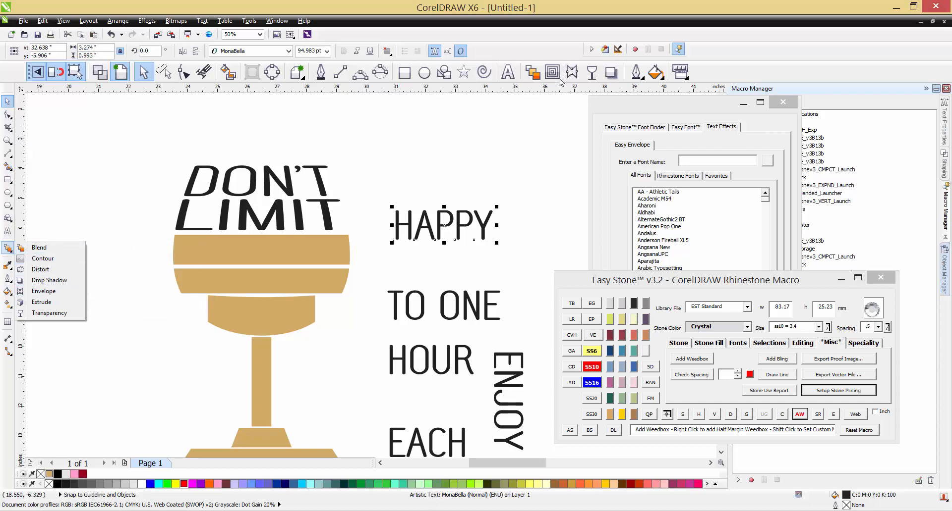
pyautogui.click(7, 101)
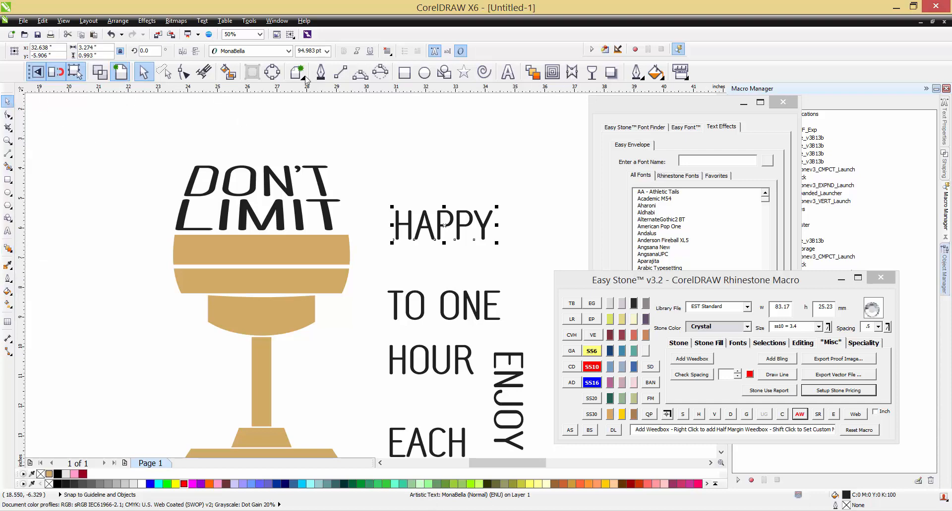
pyautogui.click(450, 145)
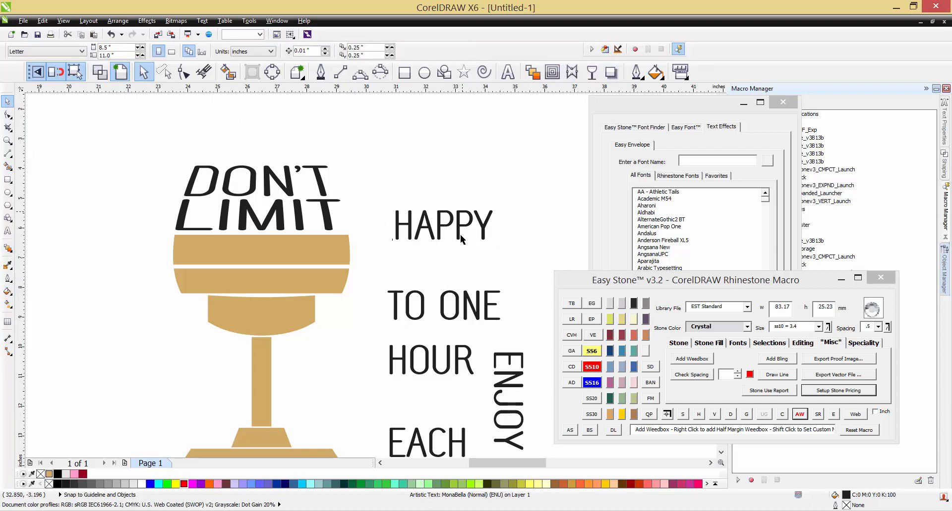
# Reshape the word HAPPY with the Envelope tool, creating its envelope from the topmost remaining bowl shape
pyautogui.click(459, 238)
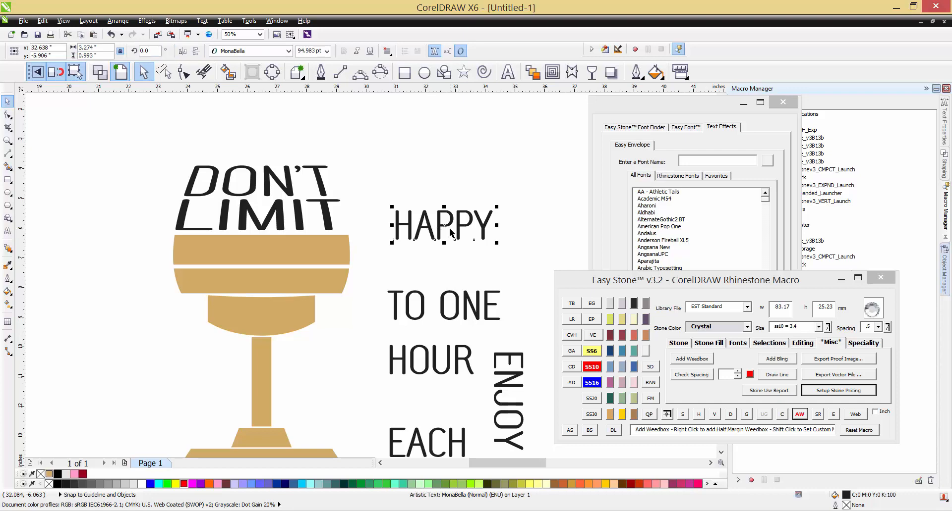
pyautogui.click(575, 75)
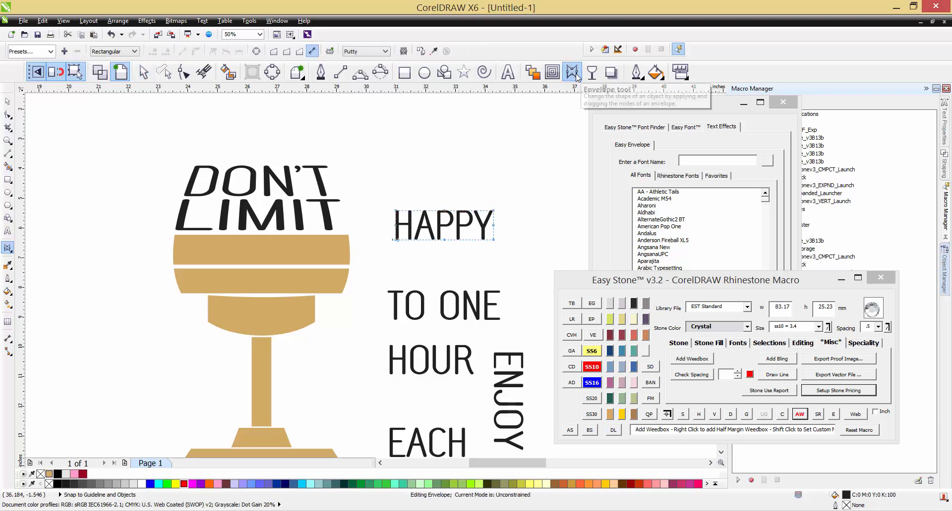
pyautogui.click(434, 51)
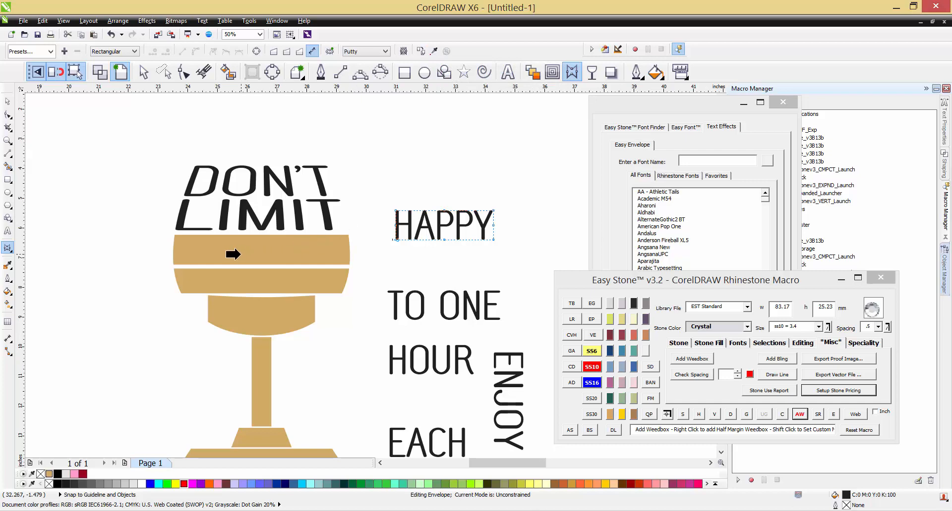
pyautogui.click(233, 255)
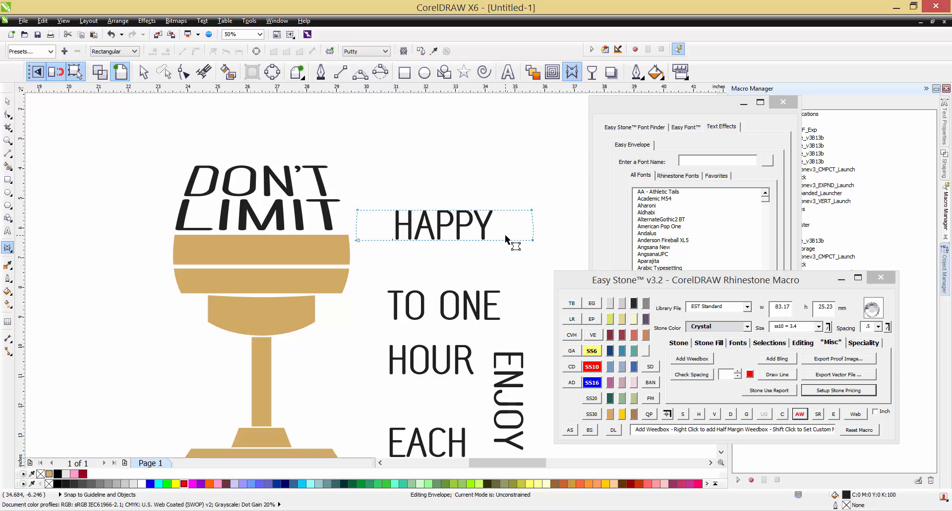
pyautogui.click(511, 210)
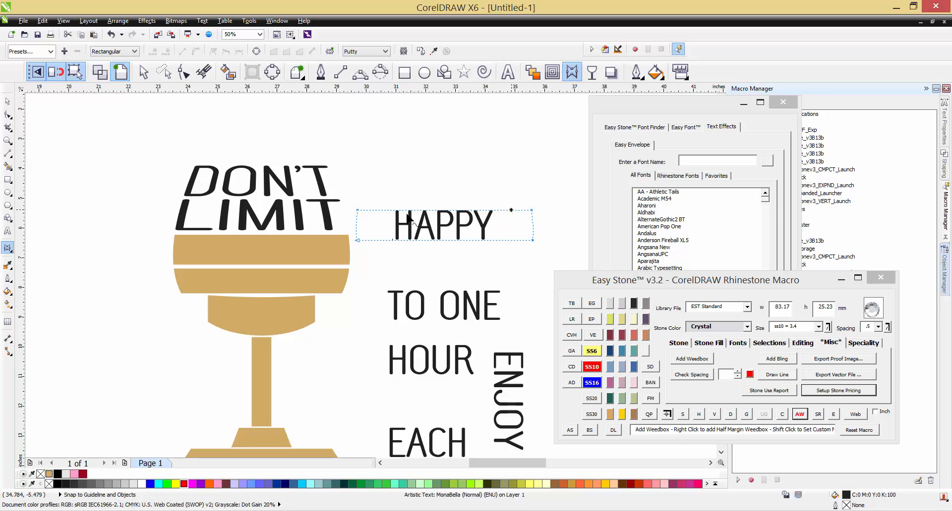
pyautogui.click(506, 210)
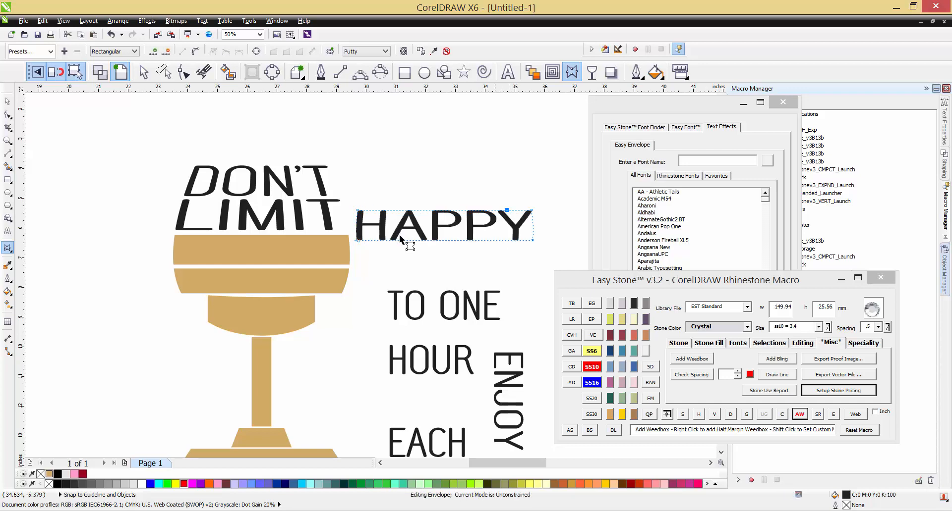
# Center the enveloped word HAPPY on the topmost gold bowl shape and delete the shape behind it
pyautogui.click(8, 102)
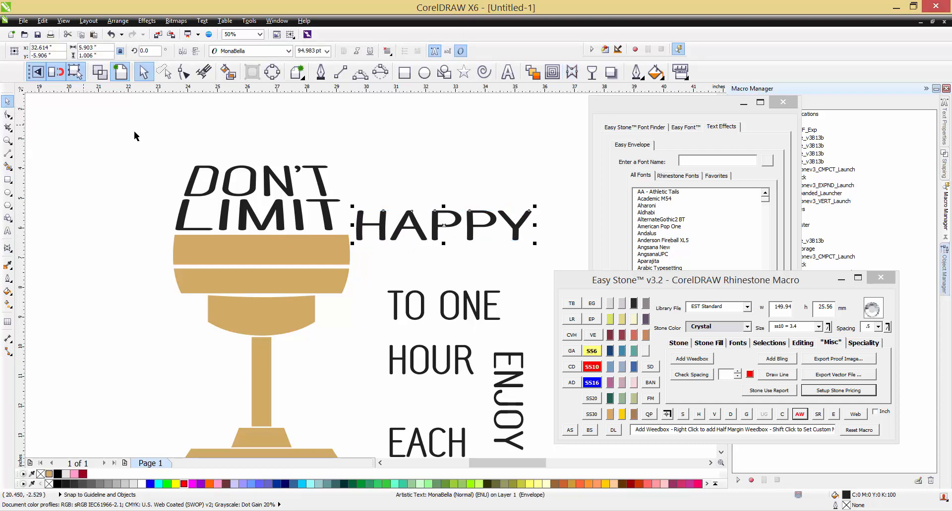
pyautogui.click(477, 178)
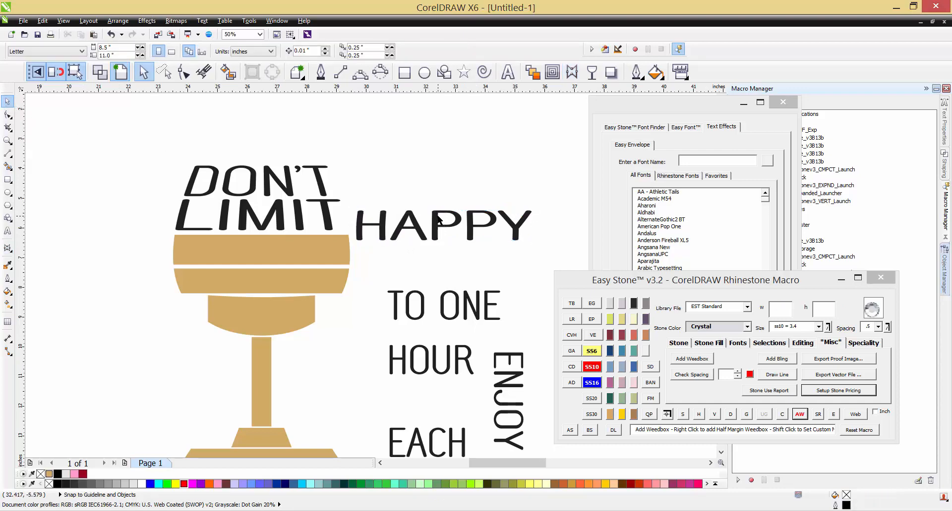
pyautogui.click(439, 220)
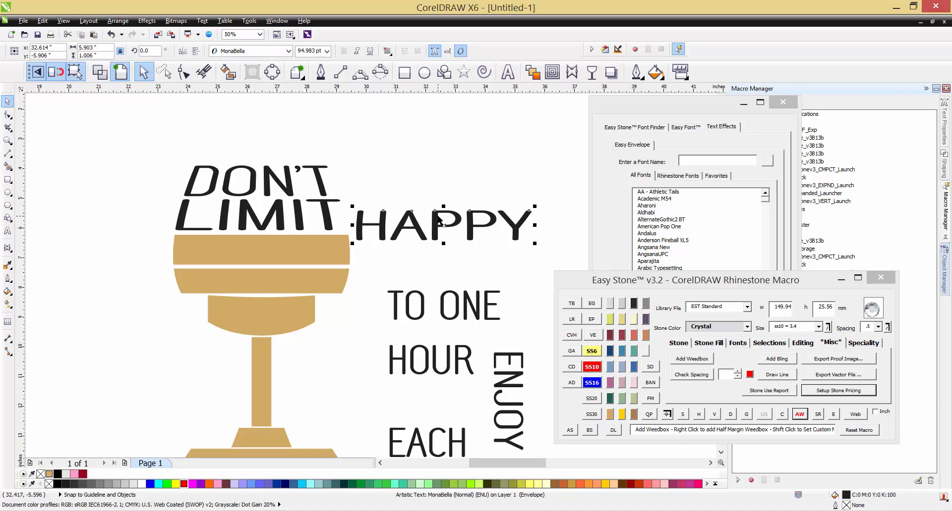
pyautogui.keyDown('shift'); pyautogui.click(282, 260); pyautogui.keyUp('shift')
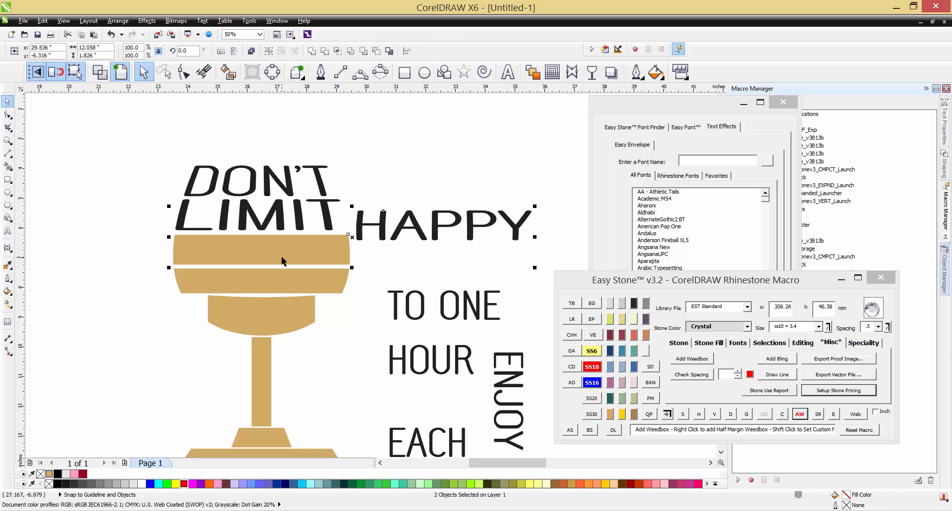
pyautogui.press('c')
pyautogui.press('e')
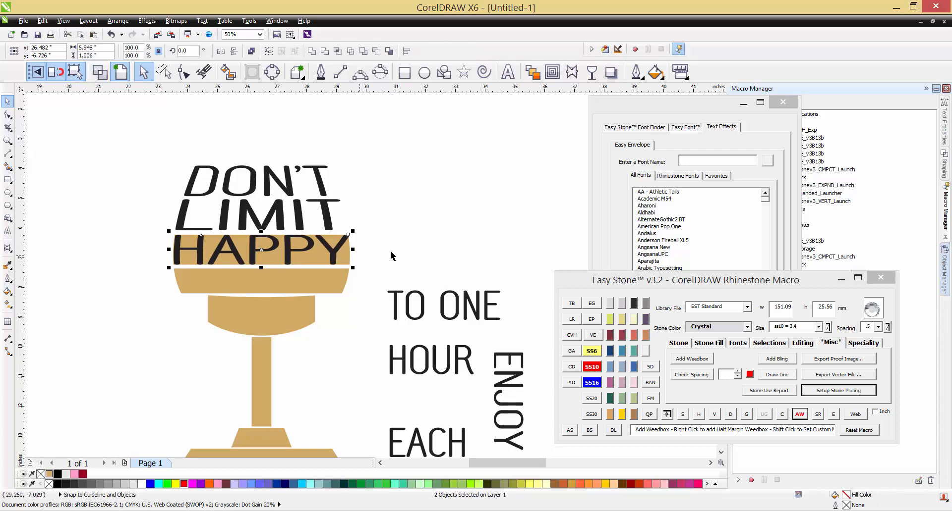
pyautogui.click(418, 249)
pyautogui.click(351, 259)
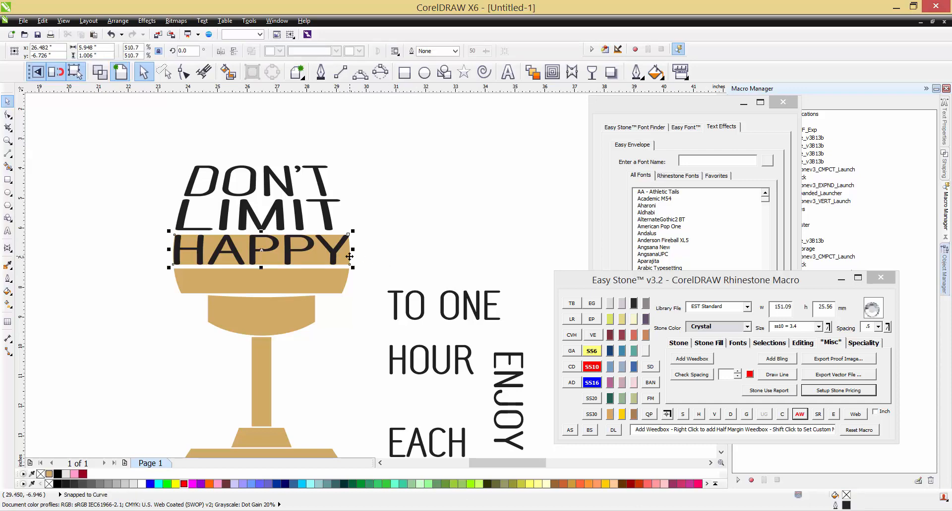
pyautogui.press('Delete')
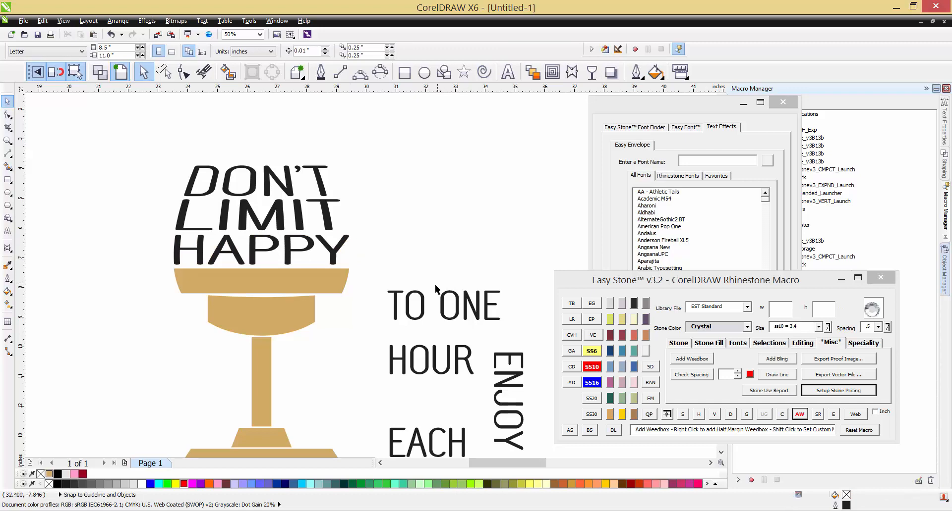
# Reshape the words TO ONE with the Envelope tool, creating their envelope from the gold bowl shape directly below HAPPY
pyautogui.click(442, 304)
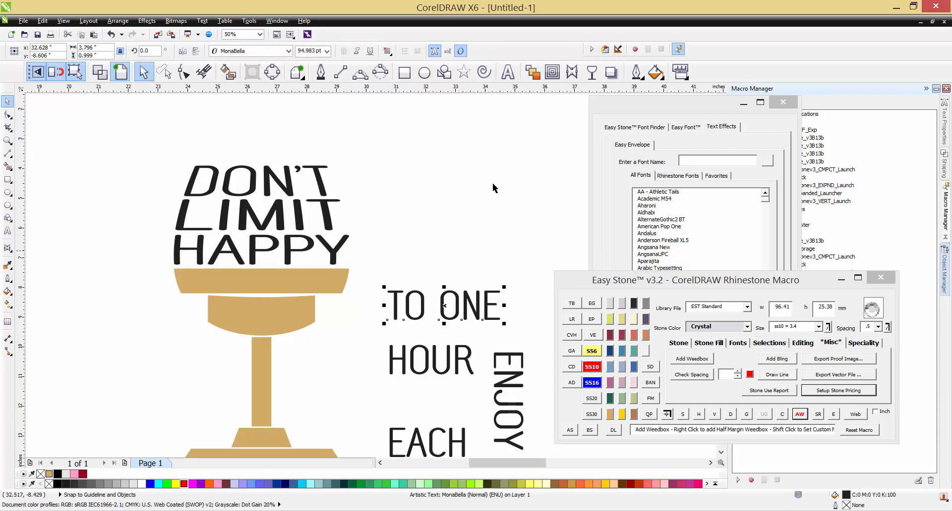
pyautogui.click(572, 75)
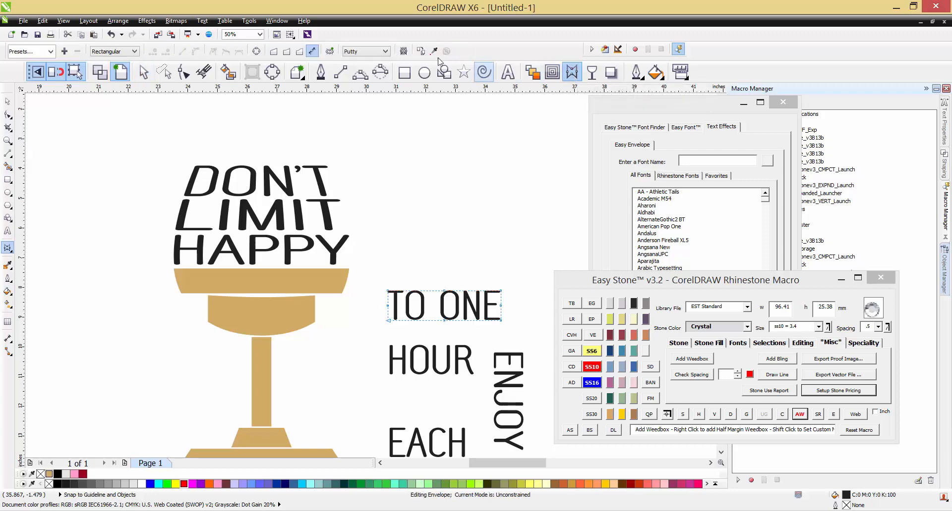
pyautogui.click(310, 274)
pyautogui.click(512, 292)
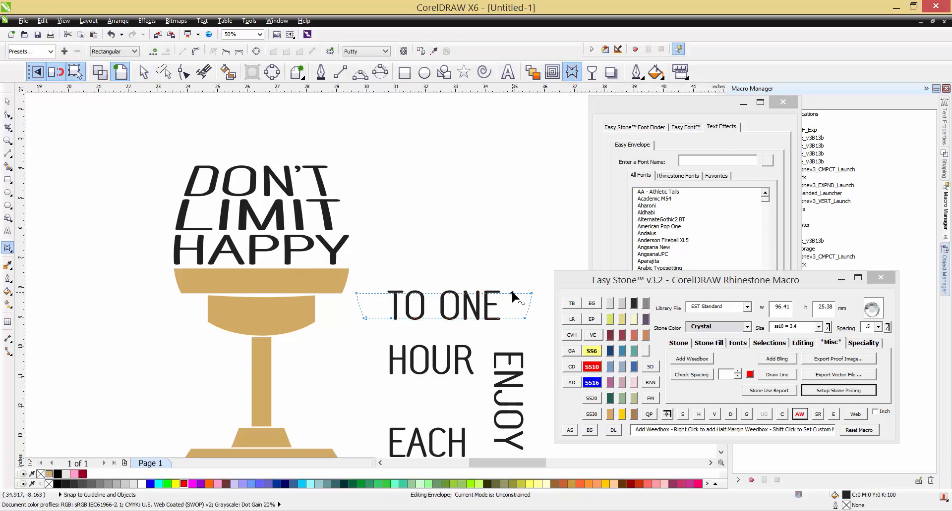
pyautogui.press('space')
pyautogui.click(392, 246)
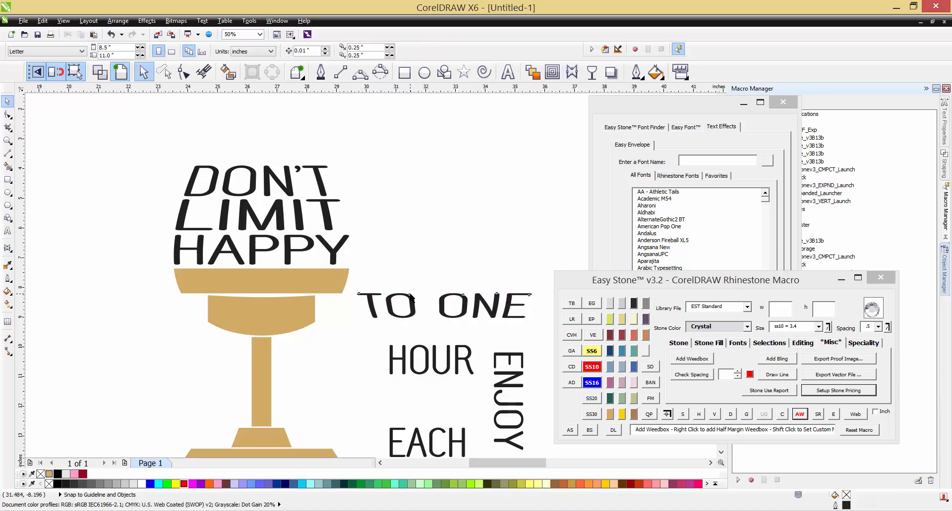
# Center the enveloped TO ONE on the gold bowl shape below HAPPY and delete that shape
pyautogui.click(402, 294)
pyautogui.keyDown('shift'); pyautogui.click(342, 277); pyautogui.keyUp('shift')
pyautogui.press('e')
pyautogui.press('e')
pyautogui.click(439, 268)
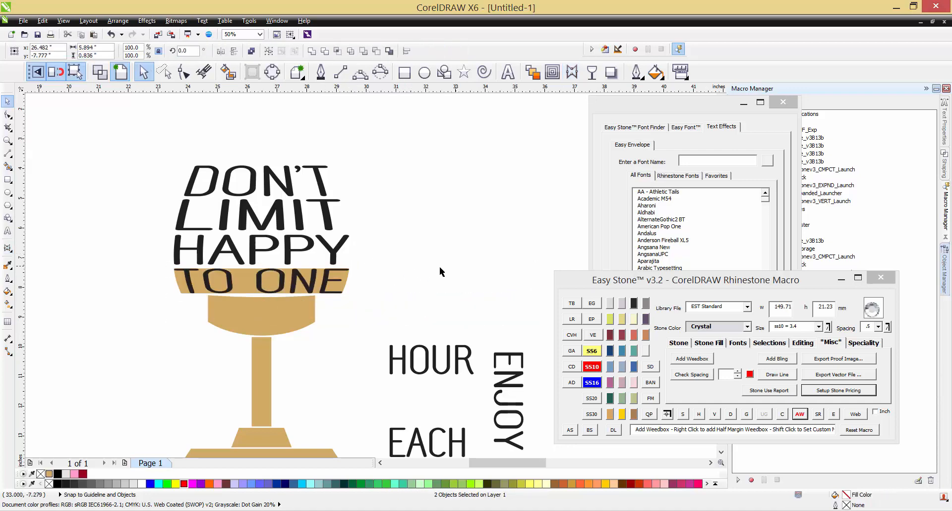
pyautogui.click(346, 278)
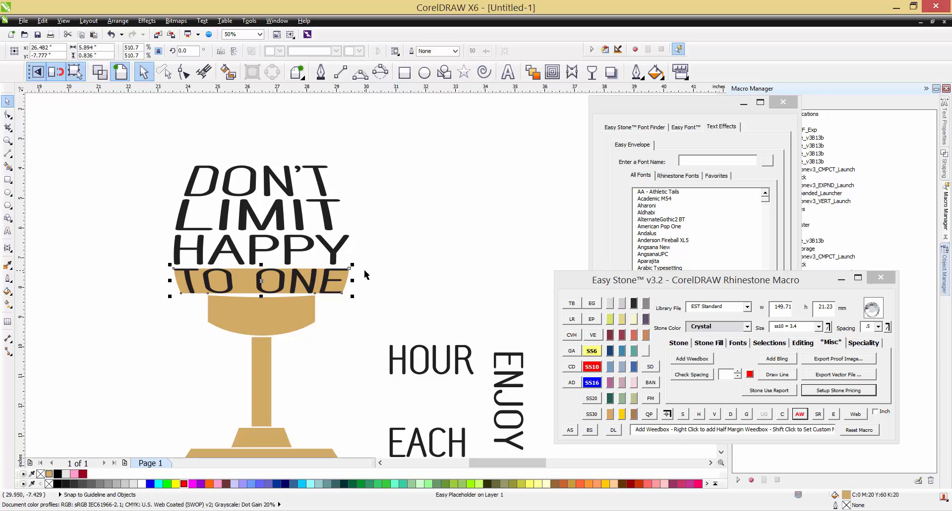
pyautogui.press('Delete')
# Reshape the word HOUR with the Envelope tool, creating its envelope from the rounded gold shape at the bottom of the bowl
pyautogui.click(430, 360)
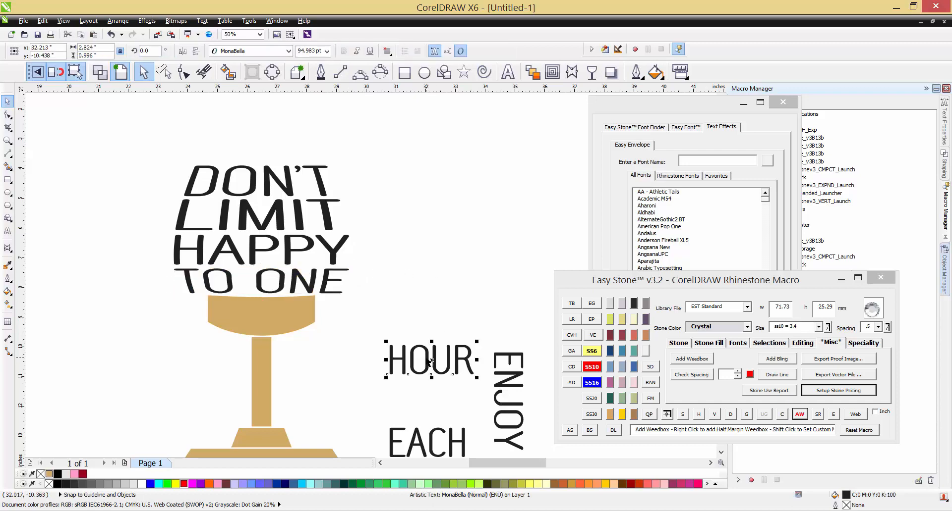
pyautogui.click(571, 74)
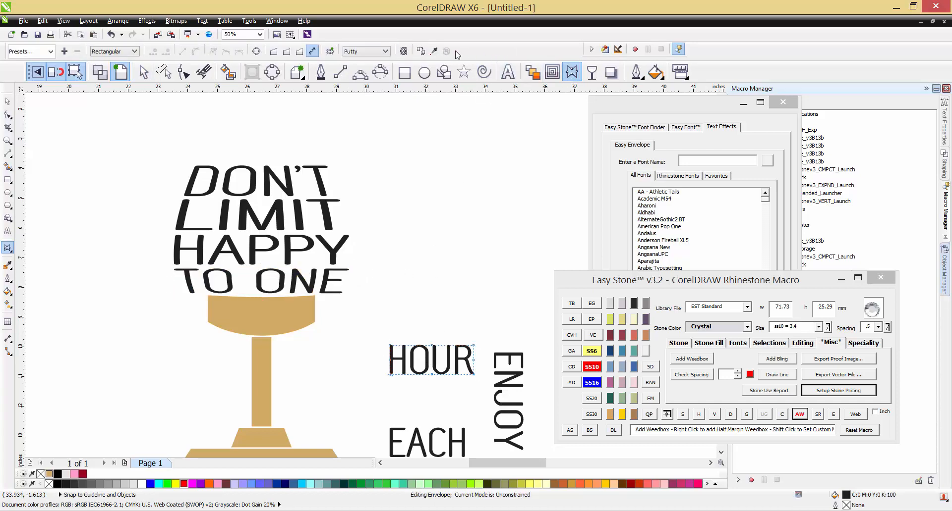
pyautogui.click(258, 318)
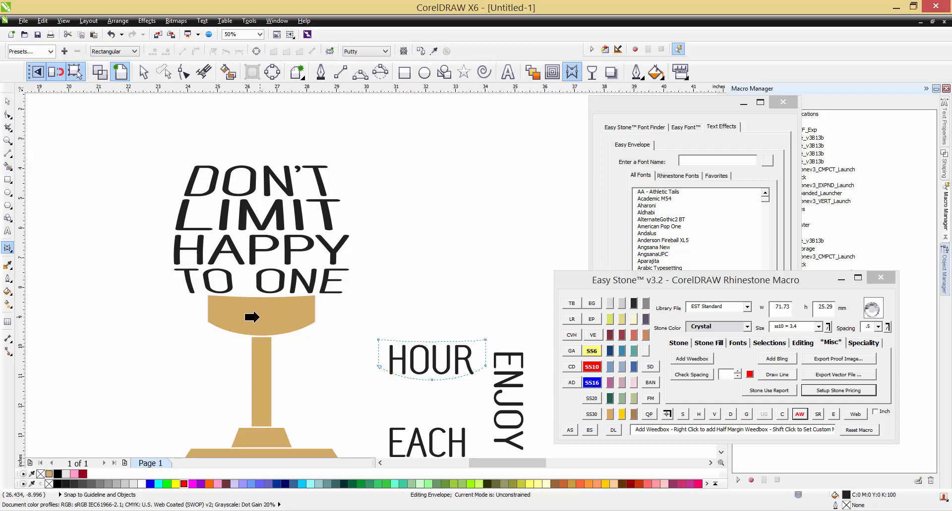
pyautogui.click(439, 342)
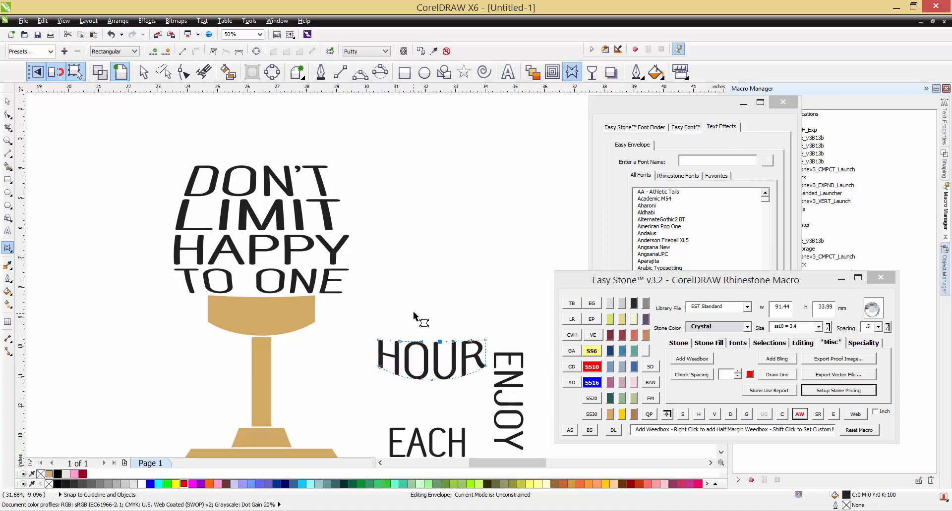
pyautogui.press('space')
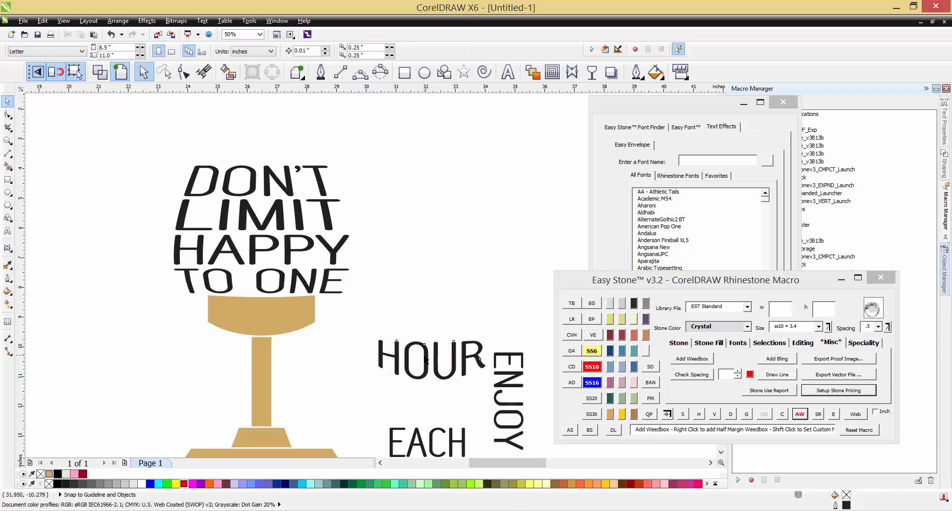
# Center the enveloped word HOUR on the rounded bottom bowl shape and delete the gold shape behind it
pyautogui.keyDown('shift'); pyautogui.click(305, 314); pyautogui.keyUp('shift')
pyautogui.press('c')
pyautogui.press('e')
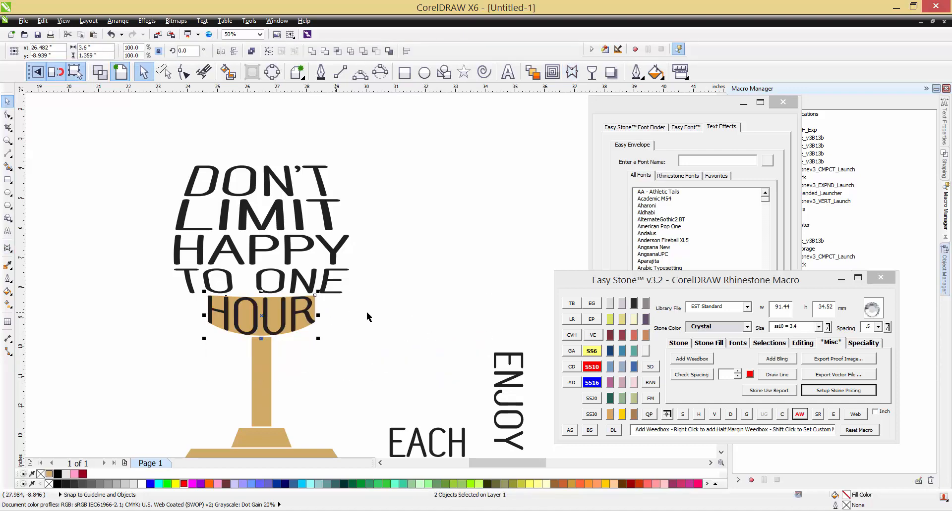
pyautogui.click(324, 317)
pyautogui.click(302, 328)
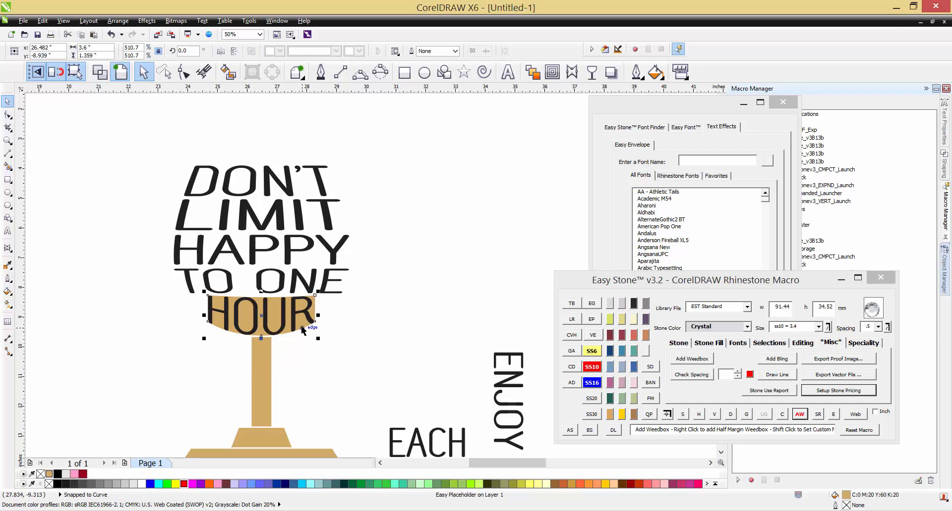
pyautogui.press('Delete')
# Reshape the vertical word ENJOY with the Envelope tool in Putty mode, creating its envelope from the gold stem
pyautogui.scroll(-1, 322, 329)
pyautogui.scroll(1, 470, 281)
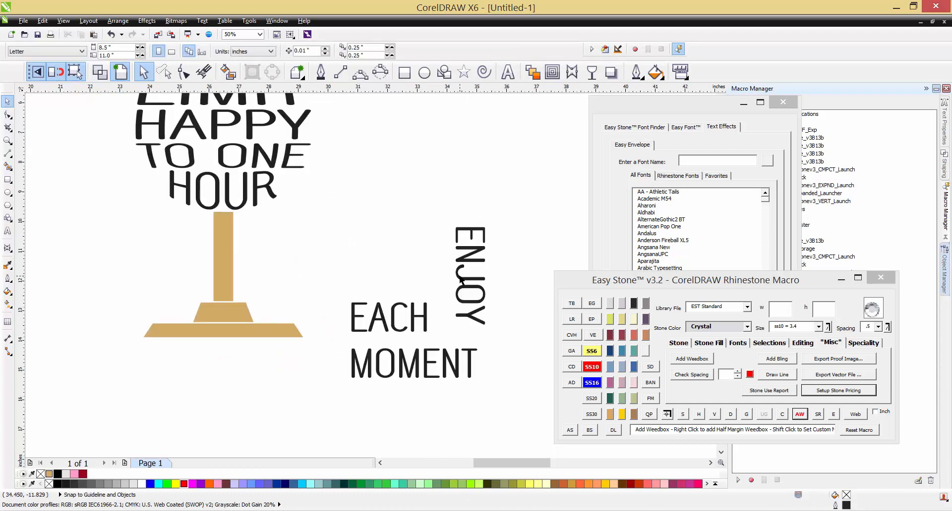
pyautogui.click(460, 281)
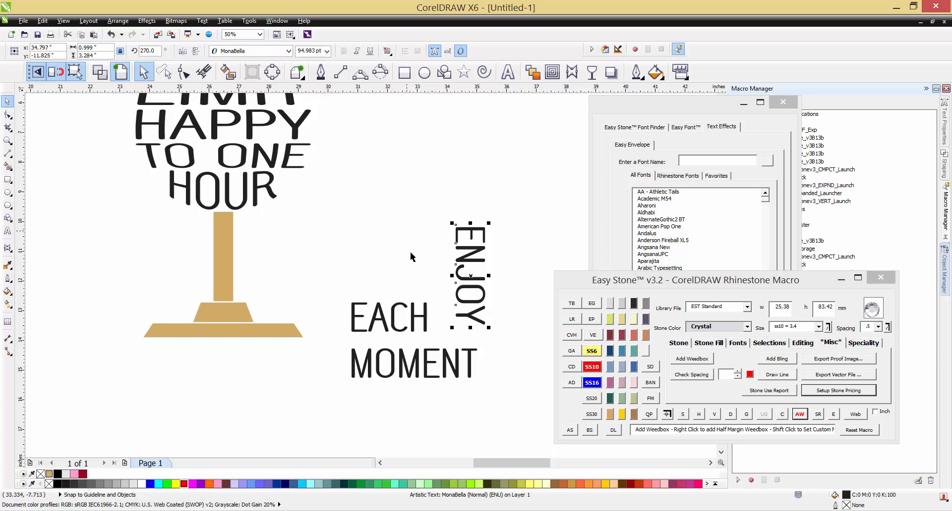
pyautogui.click(573, 74)
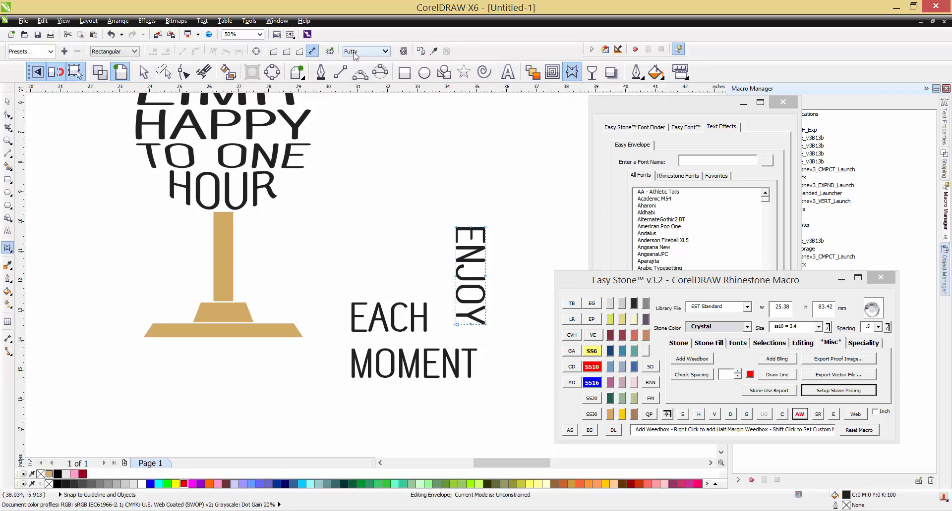
pyautogui.click(385, 52)
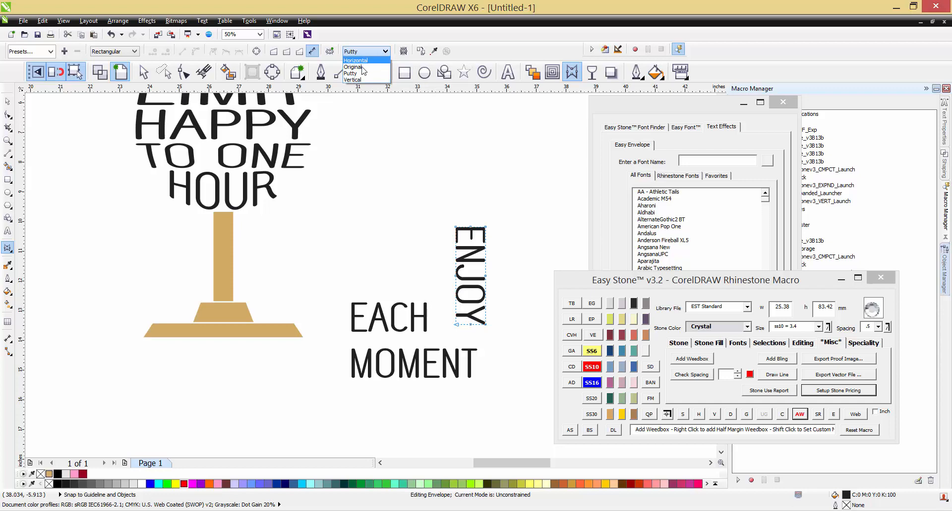
pyautogui.click(432, 51)
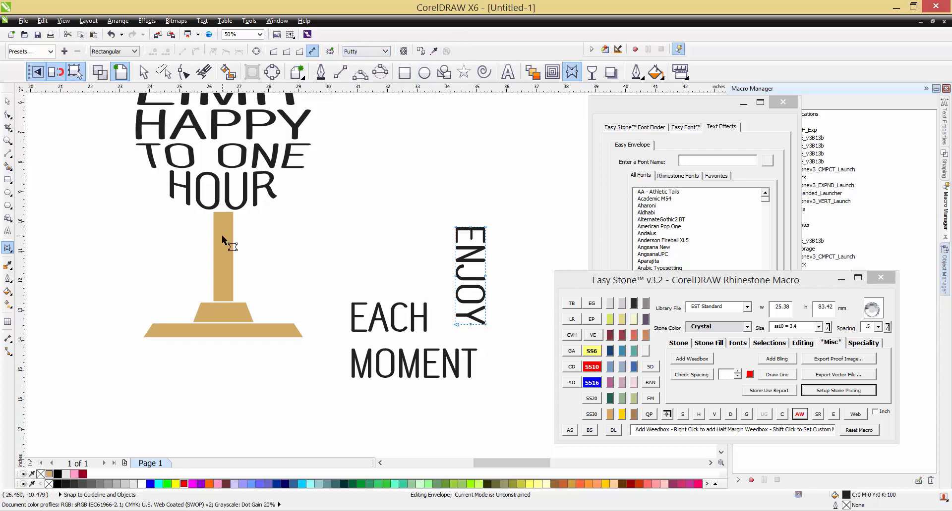
pyautogui.click(433, 52)
pyautogui.click(213, 233)
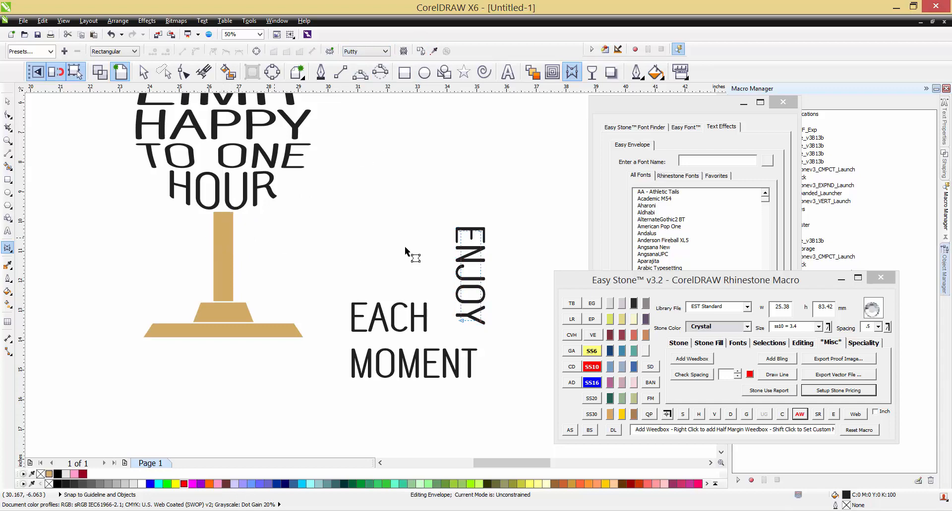
pyautogui.doubleClick(480, 269)
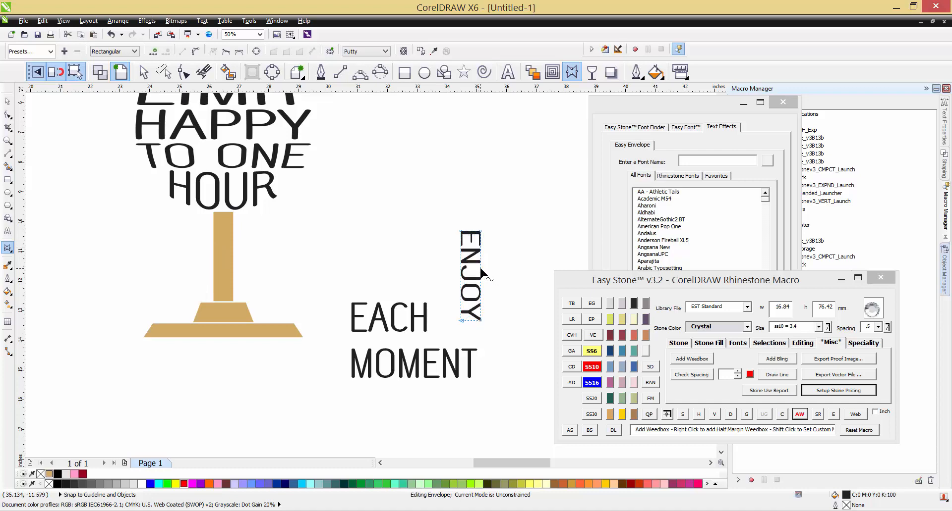
pyautogui.press('space')
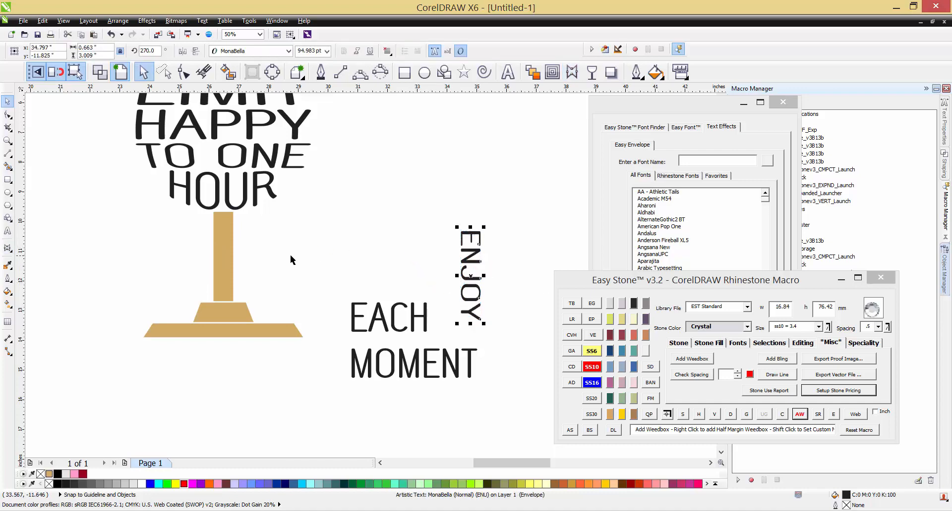
# Center the enveloped word ENJOY on the glass stem and delete the gold stem shape behind it
pyautogui.keyDown('shift'); pyautogui.click(223, 255); pyautogui.keyUp('shift')
pyautogui.press('c')
pyautogui.press('e')
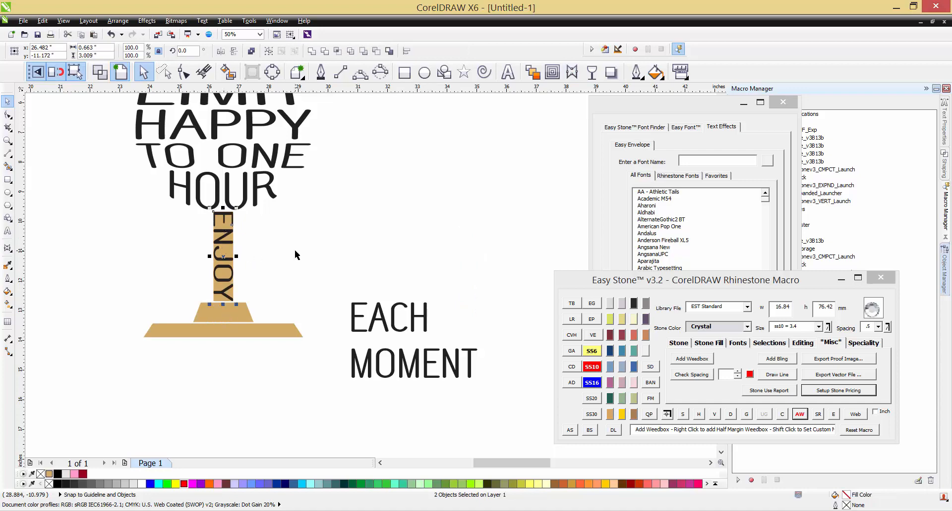
pyautogui.press('Escape')
pyautogui.scroll(2, 230, 257)
pyautogui.click(235, 242)
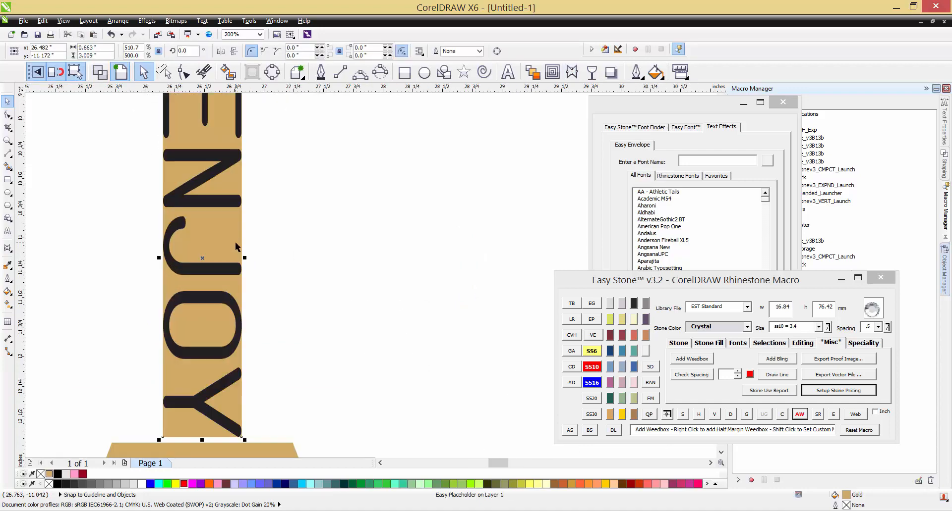
pyautogui.press('Delete')
# Reshape the word EACH with the Envelope tool, creating its envelope from the small upper trapezoid of the glass base
pyautogui.scroll(-2, 249, 204)
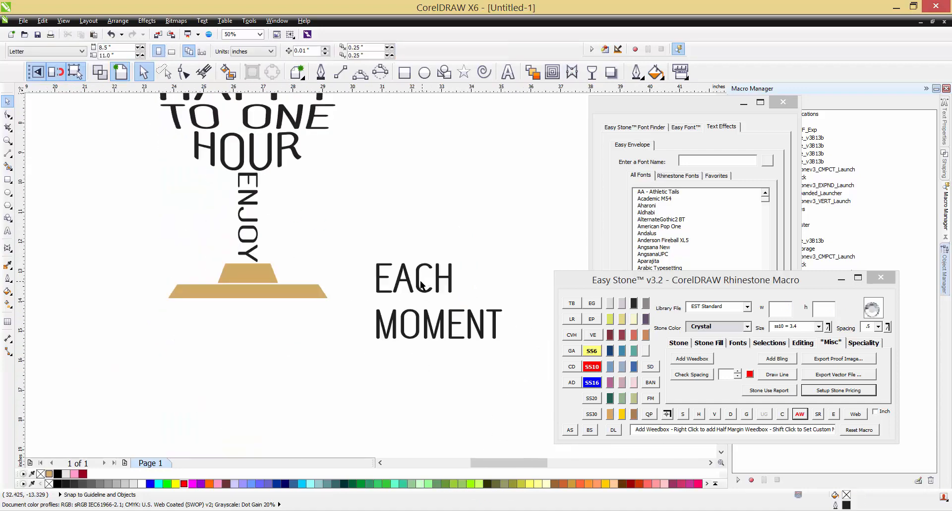
pyautogui.click(418, 286)
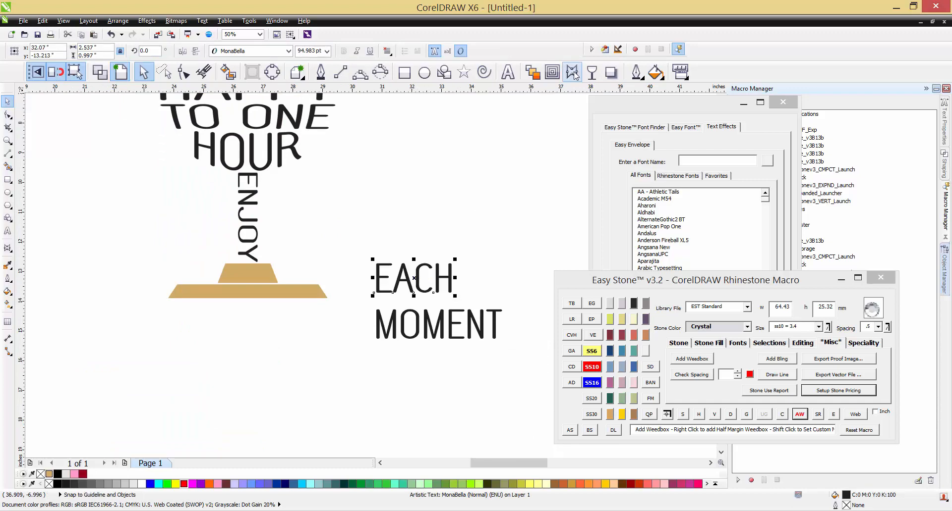
pyautogui.click(571, 72)
pyautogui.click(433, 51)
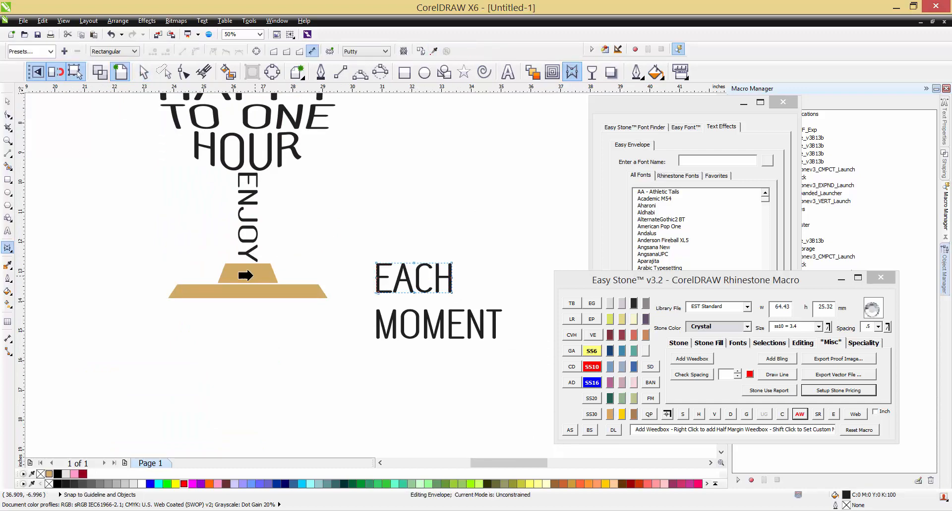
pyautogui.click(252, 275)
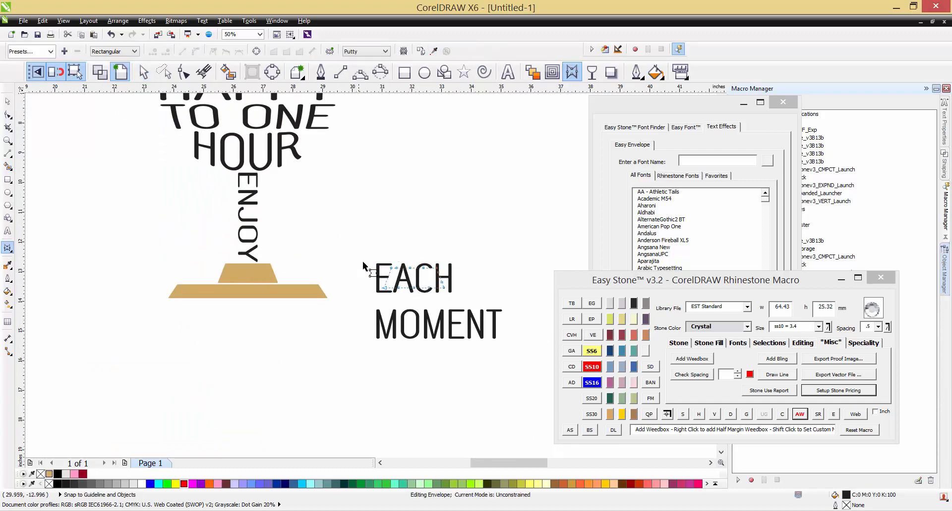
pyautogui.click(415, 272)
pyautogui.press('space')
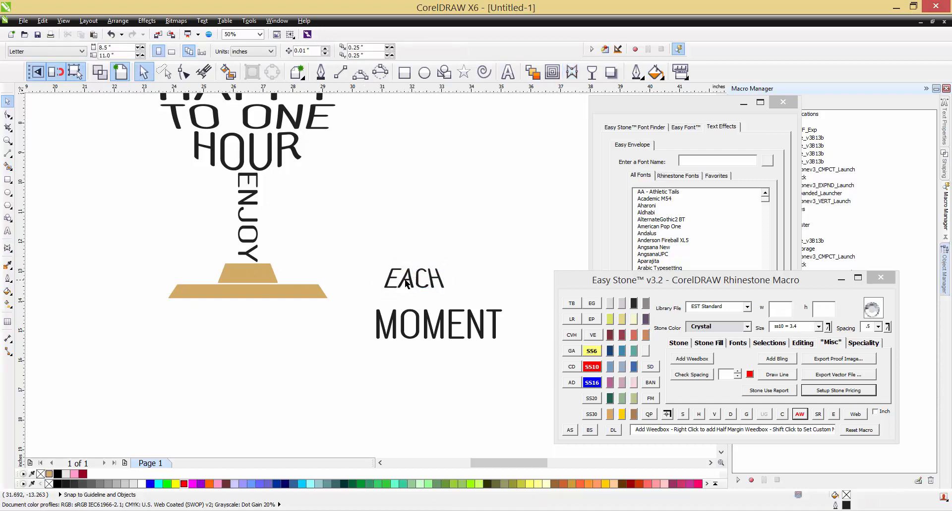
# Center the enveloped word EACH on the small upper trapezoid of the glass base and delete the gold shape behind it
pyautogui.keyDown('shift'); pyautogui.click(271, 277); pyautogui.keyUp('shift')
pyautogui.press('e')
pyautogui.press('c')
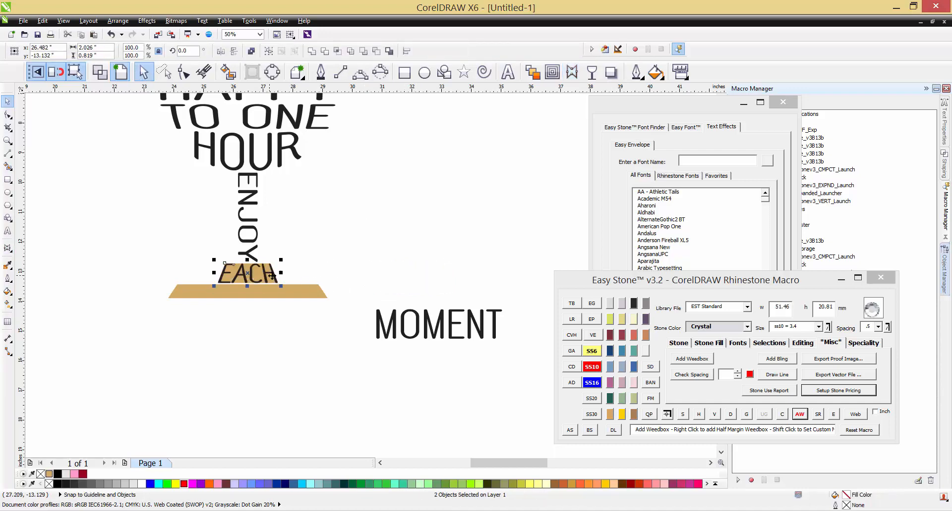
pyautogui.click(352, 260)
pyautogui.scroll(2, 195, 283)
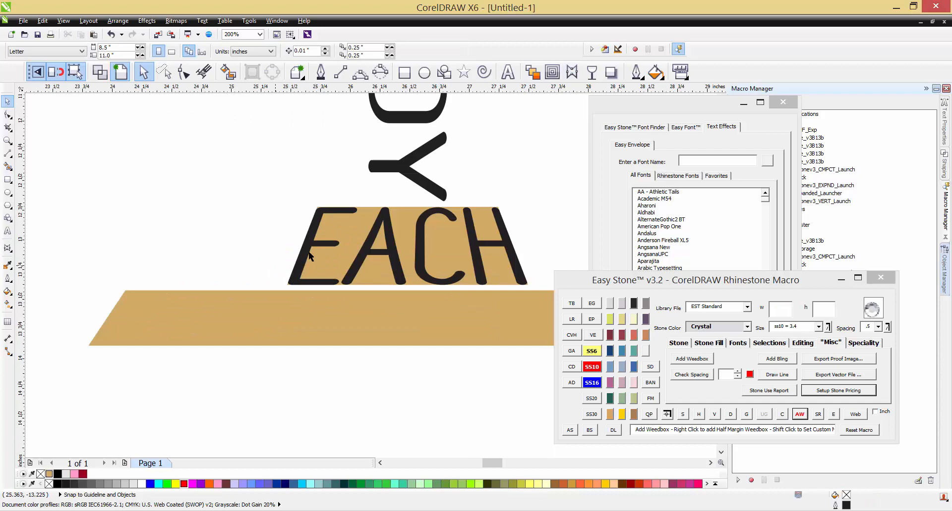
pyautogui.click(370, 208)
pyautogui.press('Escape')
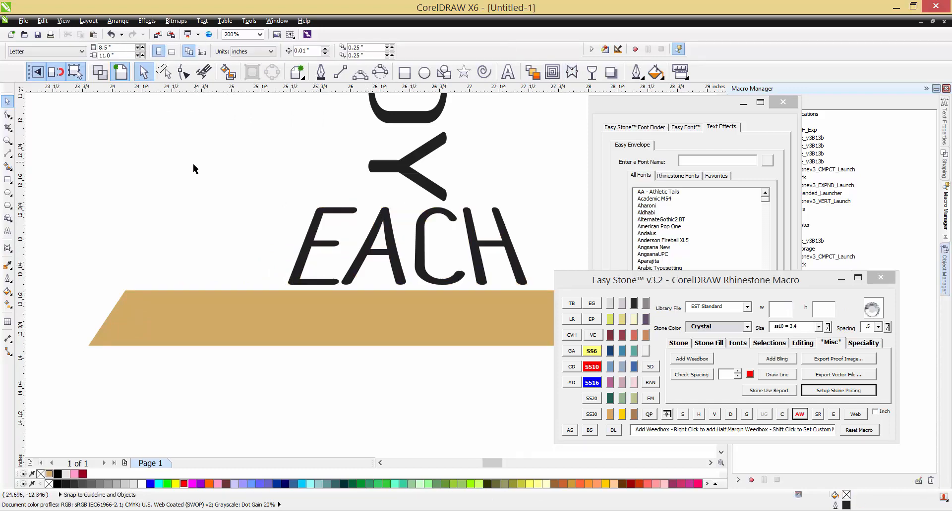
# Reshape the word MOMENT with the Envelope tool, creating its envelope from the wide gold trapezoid at the foot of the glass
pyautogui.scroll(-2, 242, 266)
pyautogui.scroll(-1, 244, 266)
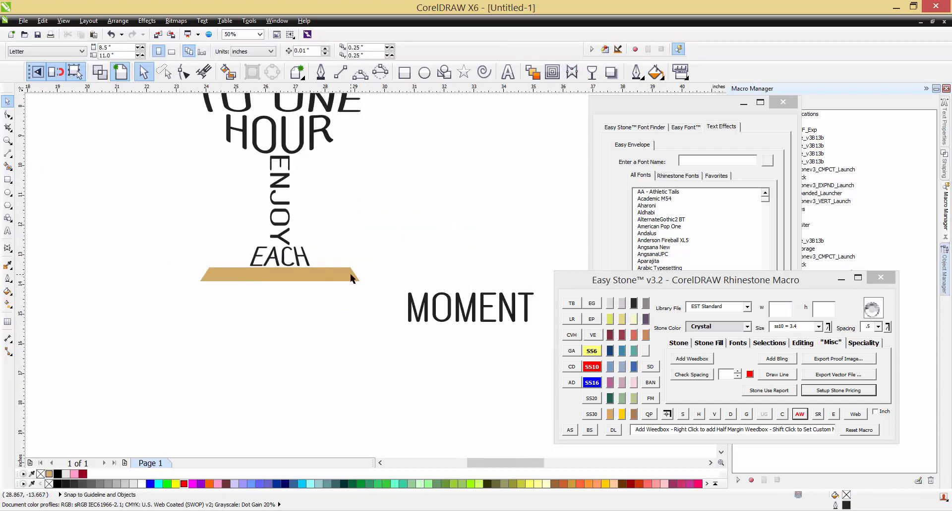
pyautogui.click(437, 307)
pyautogui.click(572, 72)
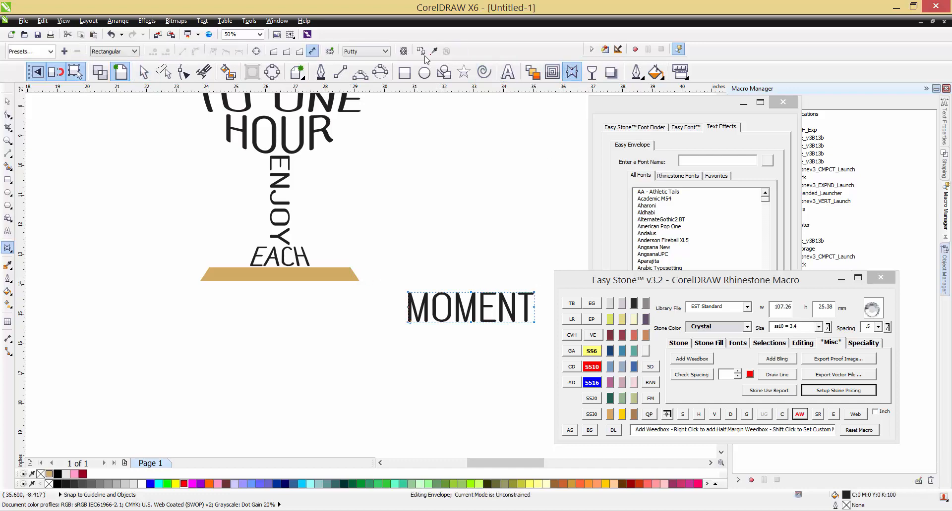
pyautogui.click(432, 53)
pyautogui.click(315, 271)
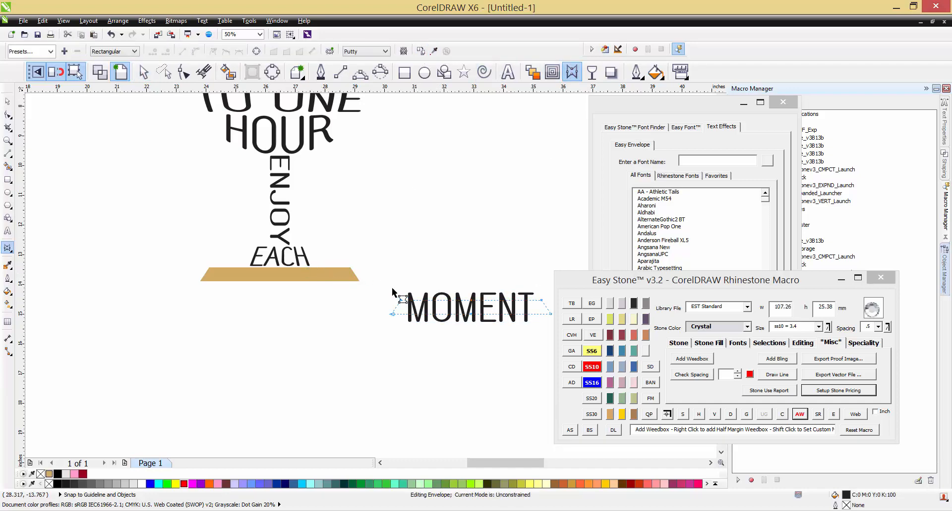
pyautogui.doubleClick(406, 315)
pyautogui.press('space')
pyautogui.click(361, 348)
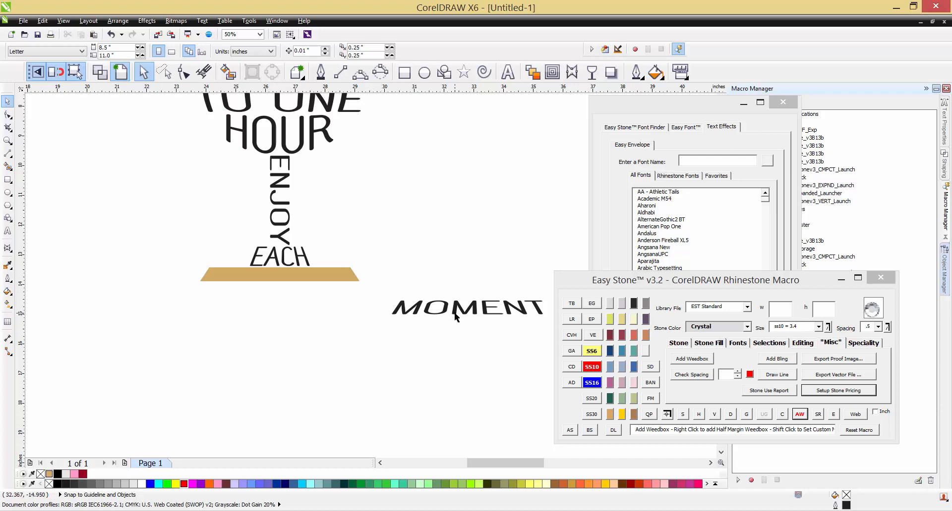
# Try centering the wide gold base trapezoid on the enveloped word MOMENT and undo the alignment
pyautogui.click(327, 276)
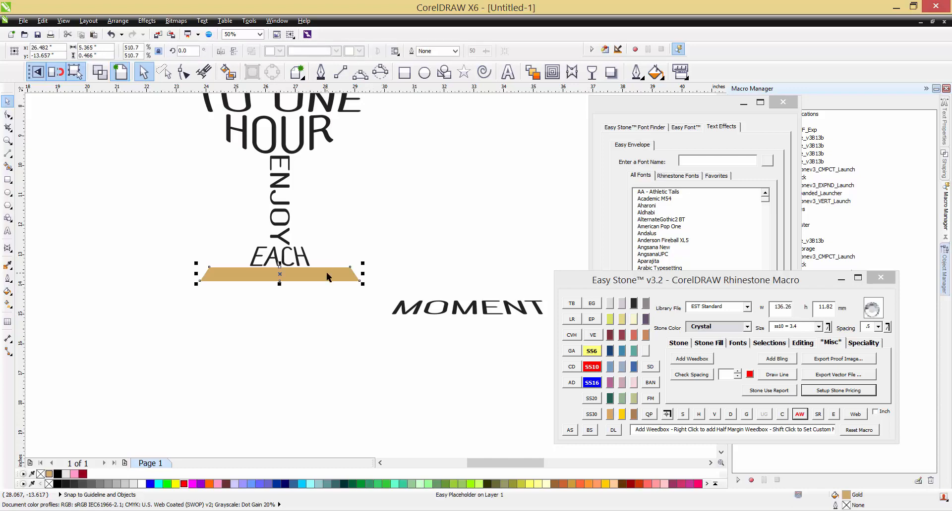
pyautogui.keyDown('shift'); pyautogui.click(441, 314); pyautogui.keyUp('shift')
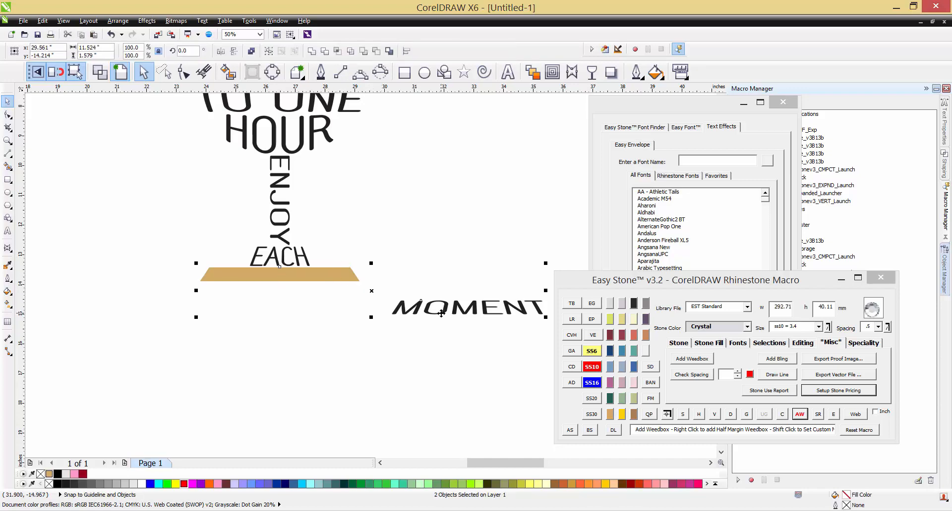
pyautogui.press('c')
pyautogui.press('e')
pyautogui.click(323, 326)
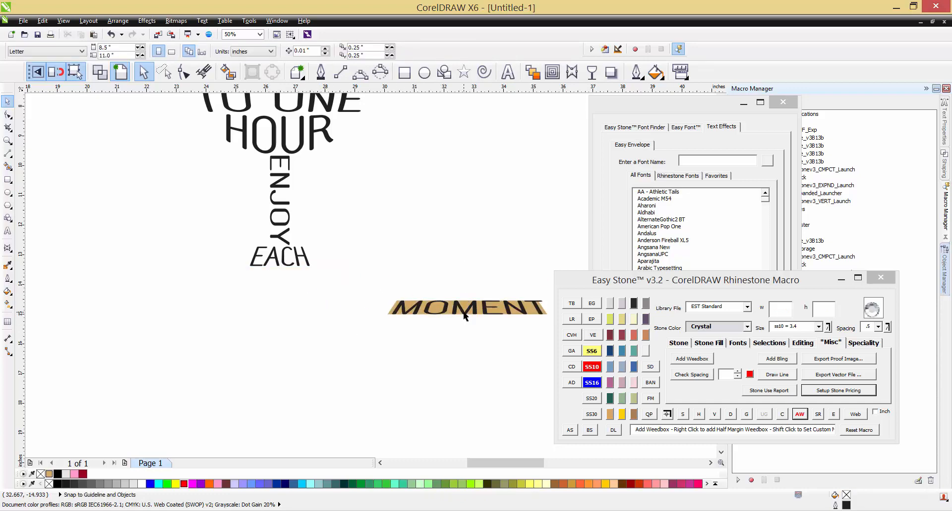
pyautogui.hotkey('ctrl', 'z')
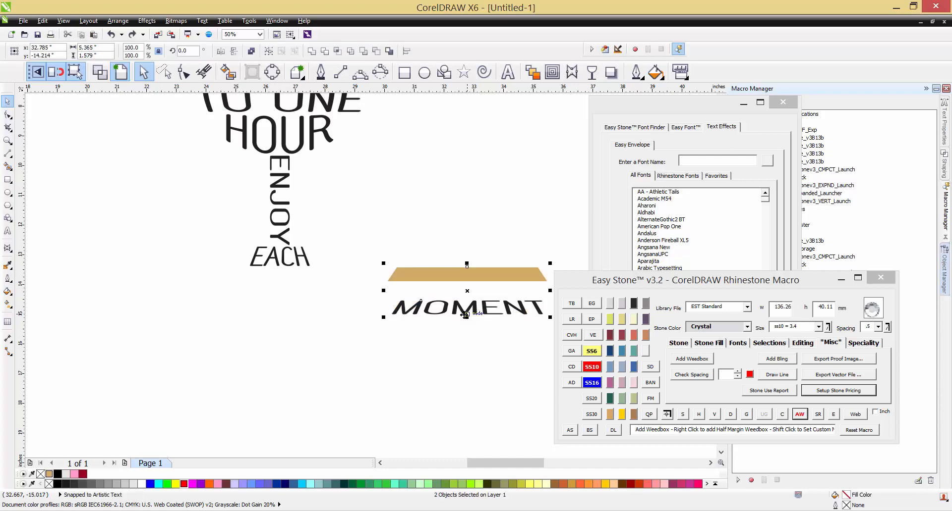
pyautogui.hotkey('ctrl', 'z')
pyautogui.click(376, 338)
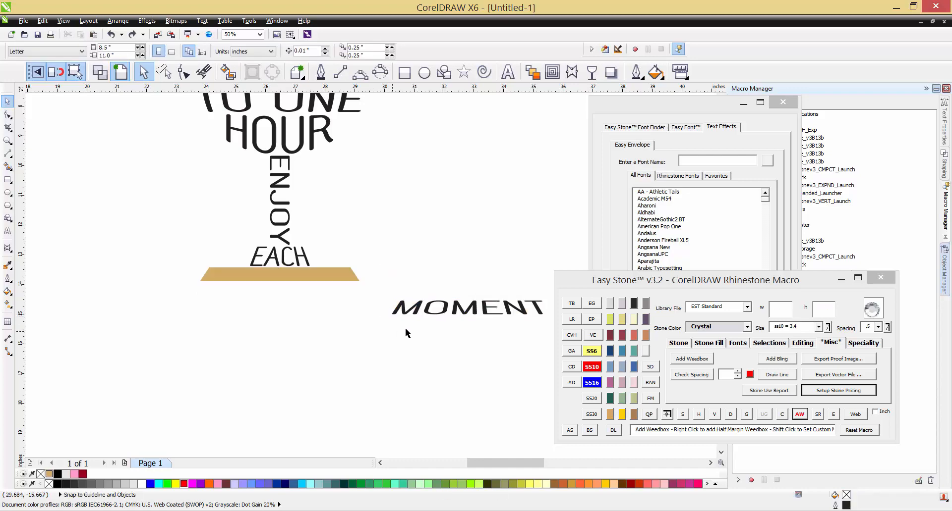
# Center the enveloped word MOMENT on the wide gold base trapezoid and delete the gold shape behind it
pyautogui.click(461, 312)
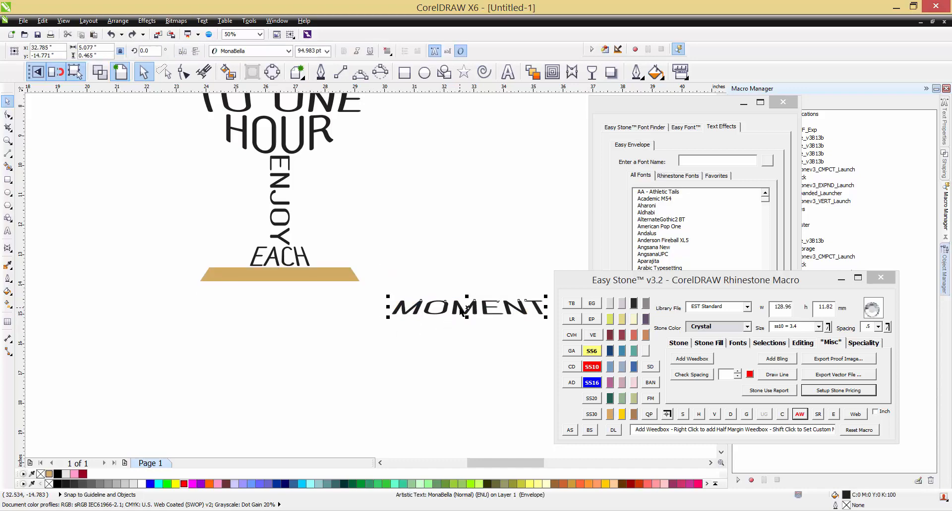
pyautogui.keyDown('shift'); pyautogui.click(304, 277); pyautogui.keyUp('shift')
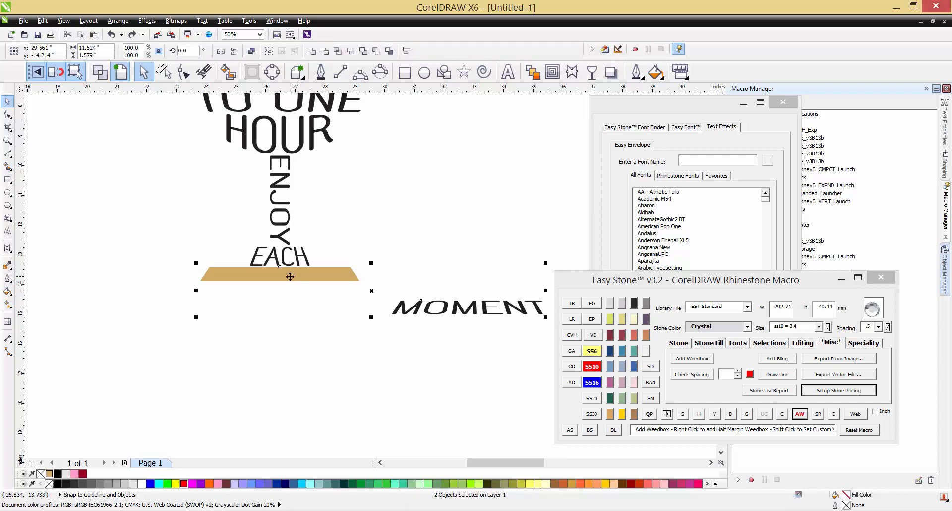
pyautogui.press('c')
pyautogui.press('e')
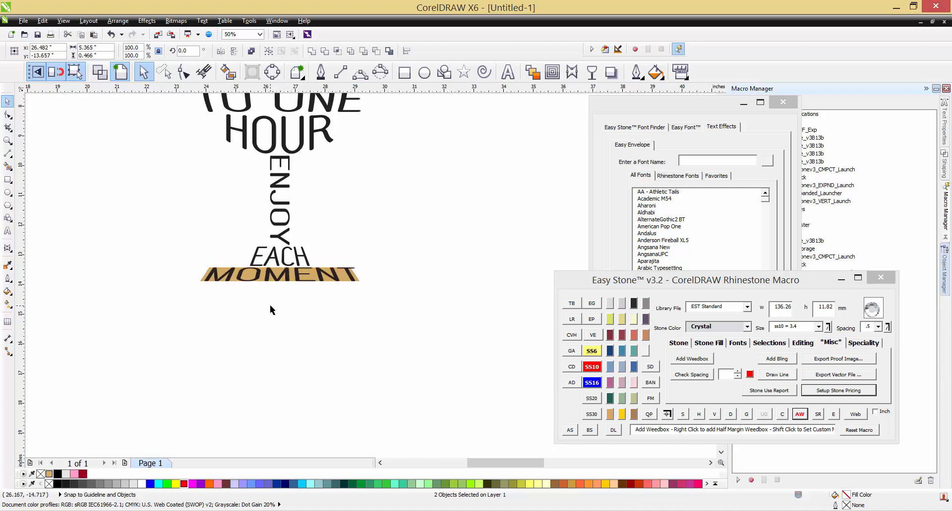
pyautogui.click(270, 310)
pyautogui.scroll(1, 212, 276)
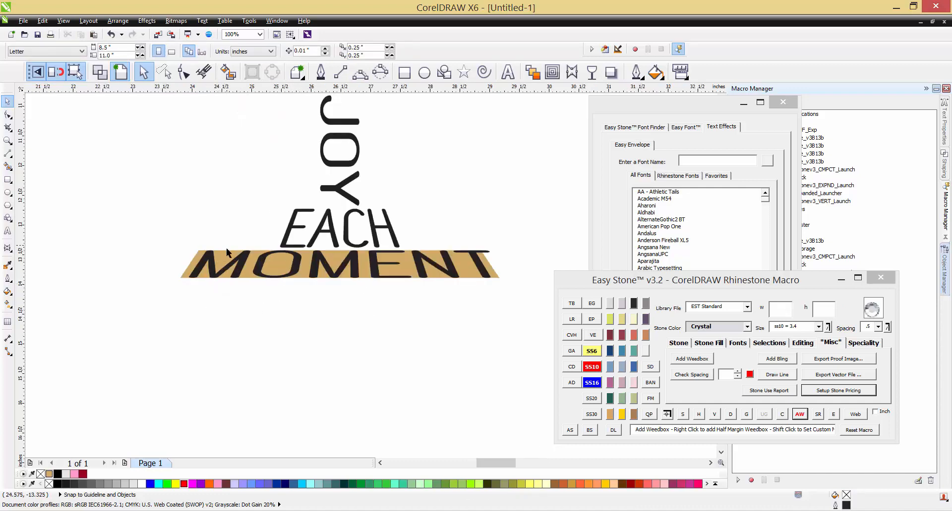
pyautogui.click(226, 254)
pyautogui.press('Delete')
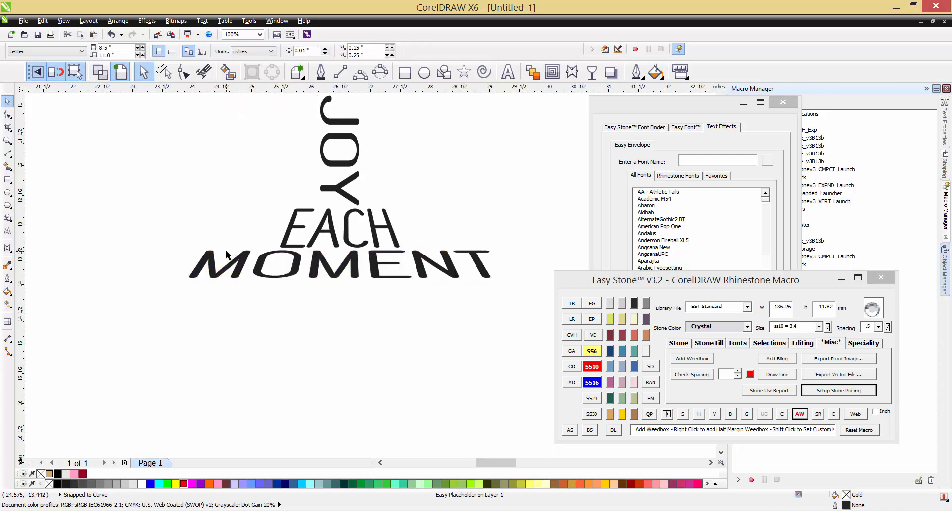
# Fill all words of the wine-glass lettering with white and add a black weedbox behind them using the Easy Stone macro
pyautogui.scroll(-1, 267, 330)
pyautogui.scroll(-1, 243, 322)
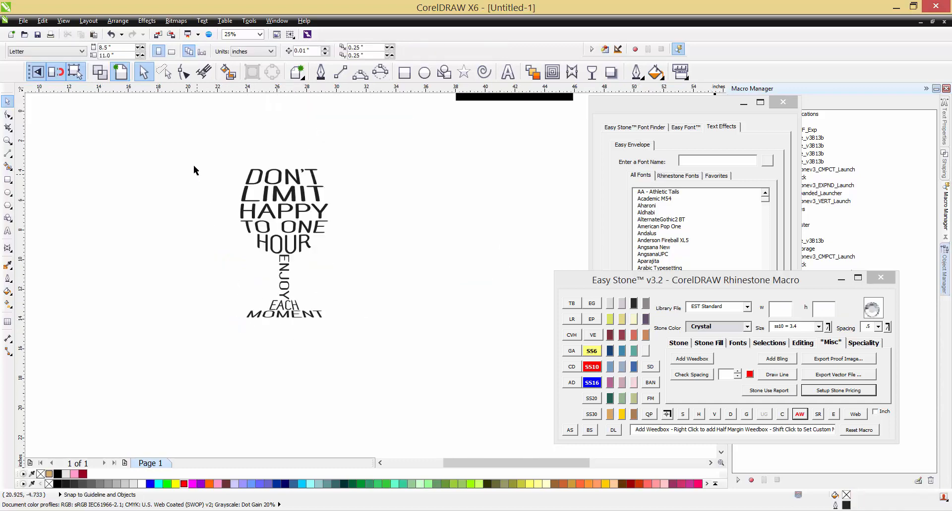
pyautogui.moveTo(180, 154); pyautogui.dragTo(360, 355)
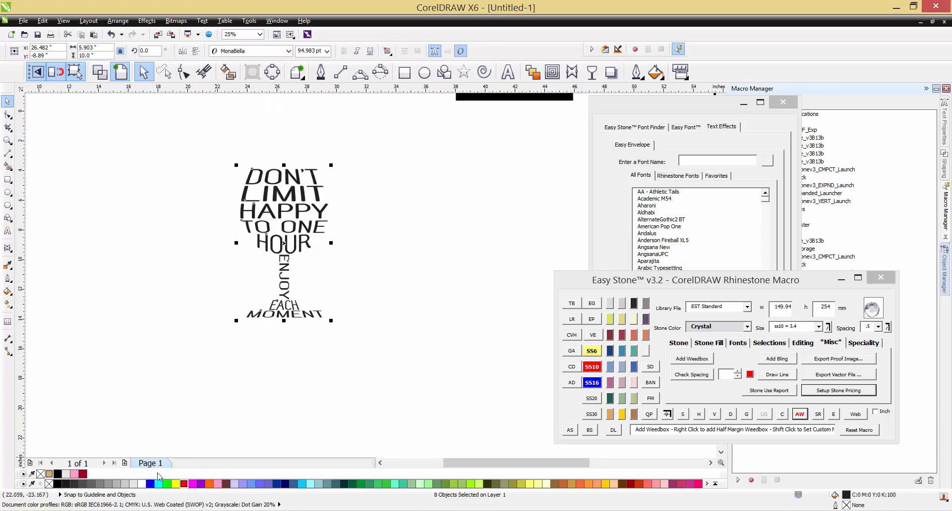
pyautogui.click(142, 484)
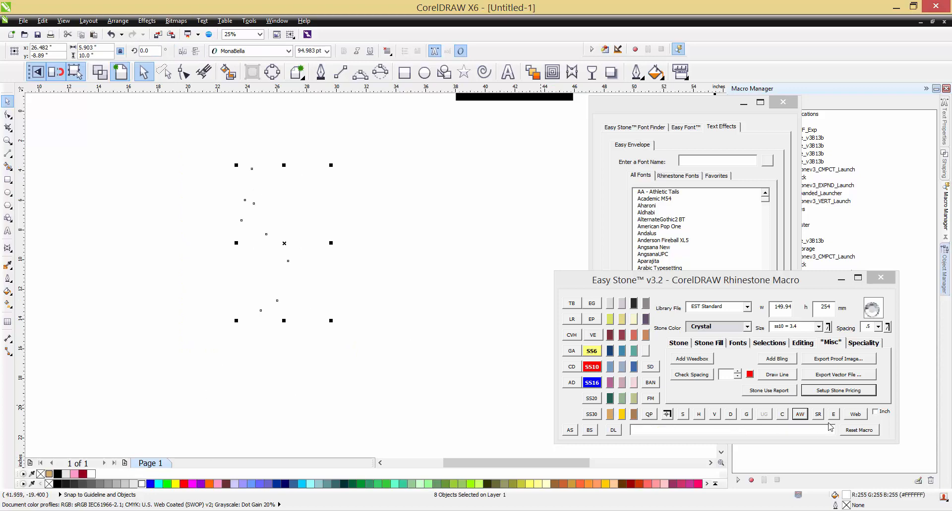
pyautogui.click(799, 415)
pyautogui.click(457, 228)
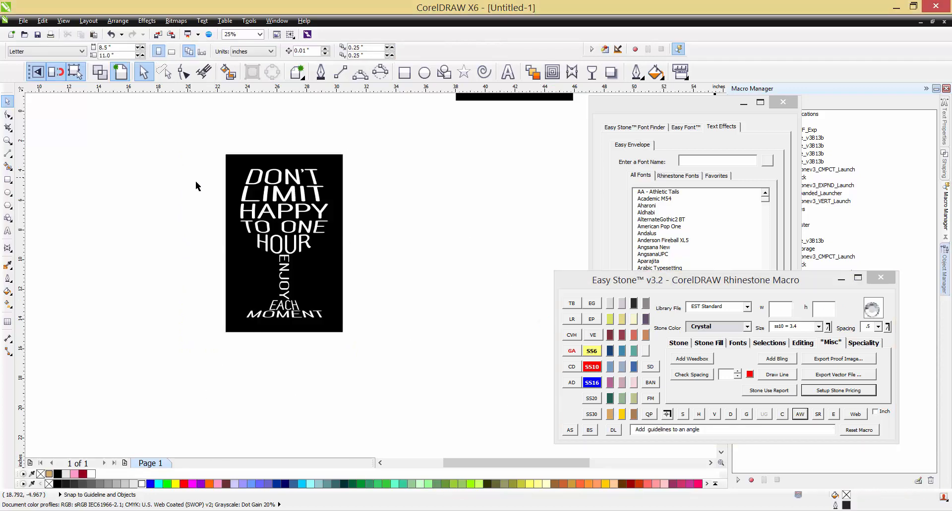
# Examine the white wine-glass lettering up close and compare it with the gold glass template and the earlier lettering versions
pyautogui.scroll(1, 241, 208)
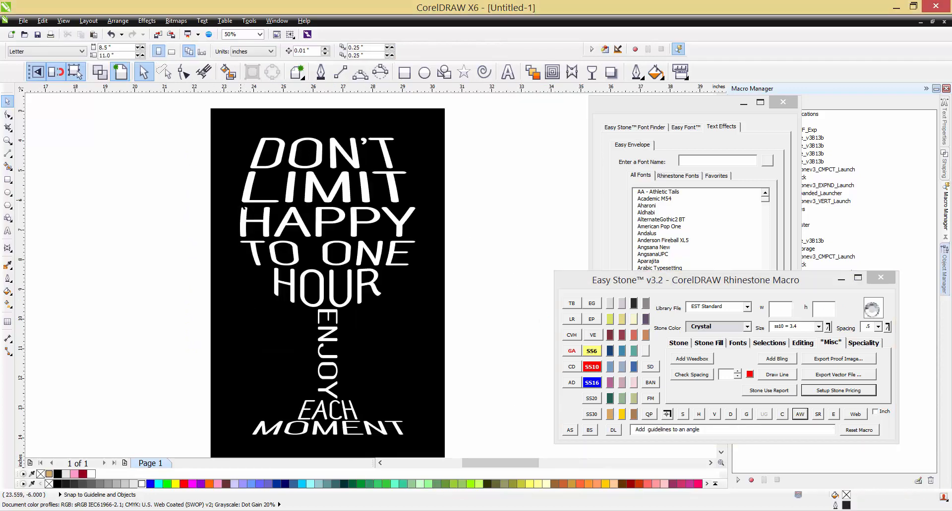
pyautogui.scroll(-1, 243, 208)
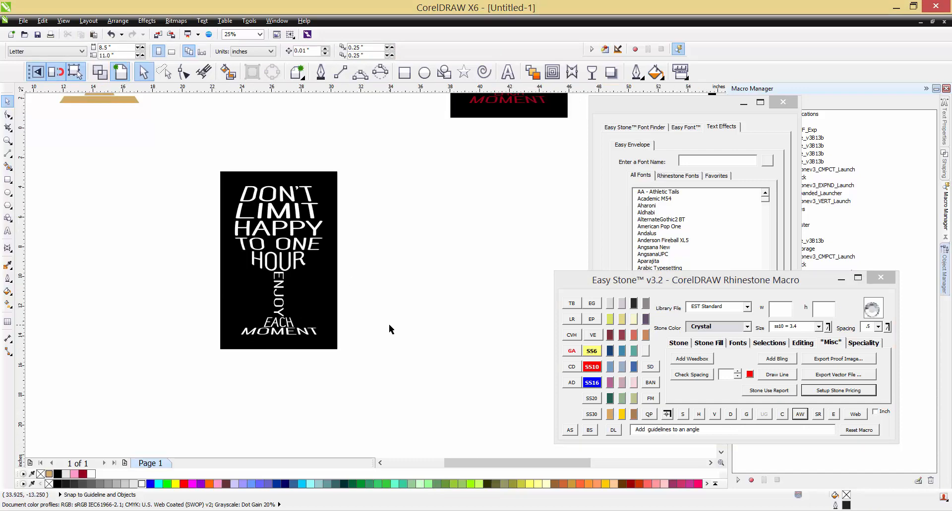
pyautogui.scroll(-1, 389, 327)
pyautogui.scroll(1, 288, 155)
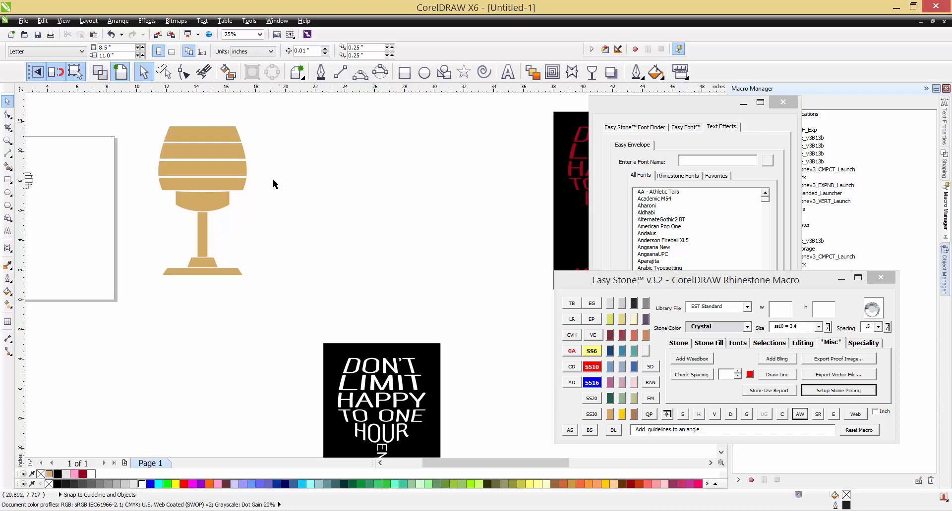
pyautogui.scroll(-1, 272, 179)
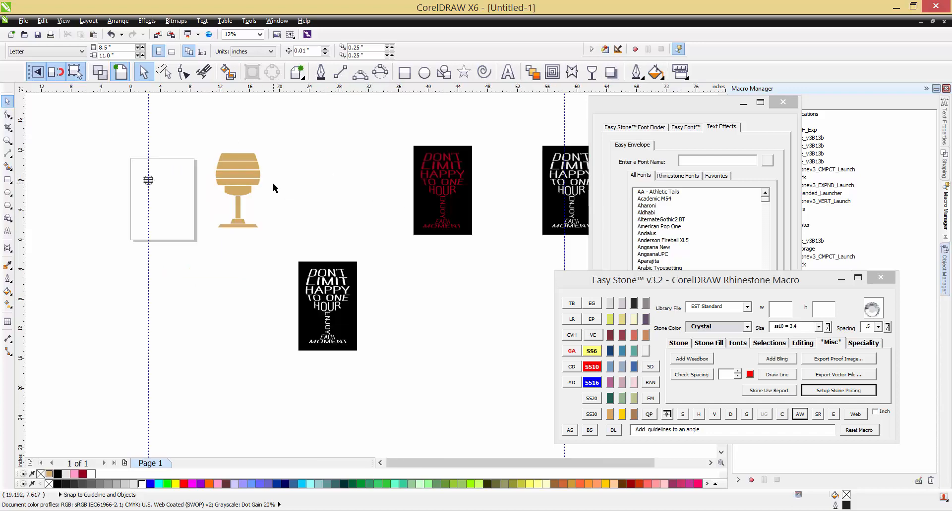
pyautogui.scroll(1, 260, 180)
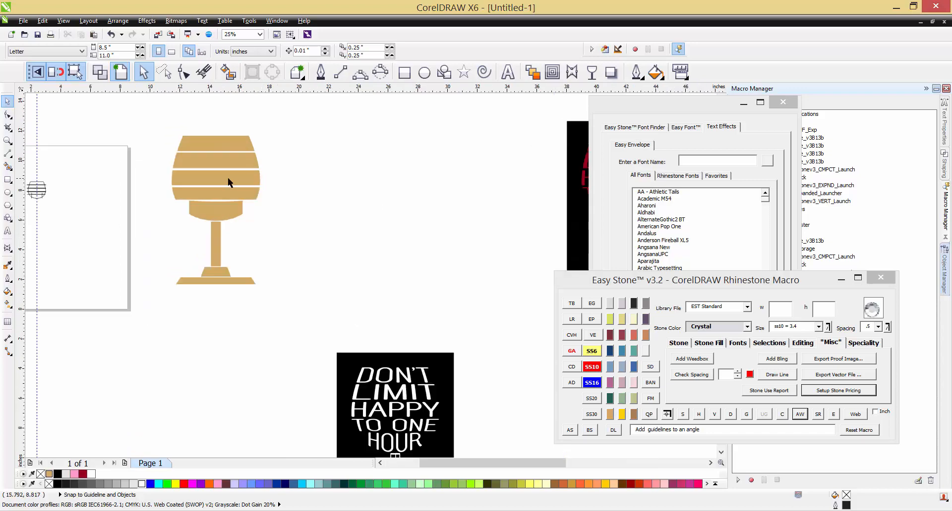
pyautogui.scroll(-1, 230, 183)
pyautogui.scroll(1, 316, 302)
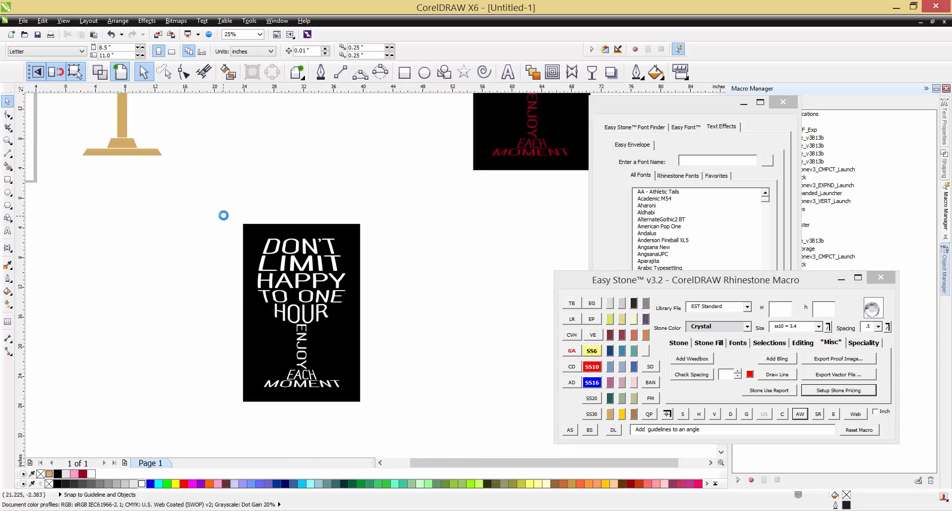
pyautogui.scroll(-1, 224, 215)
pyautogui.scroll(1, 246, 145)
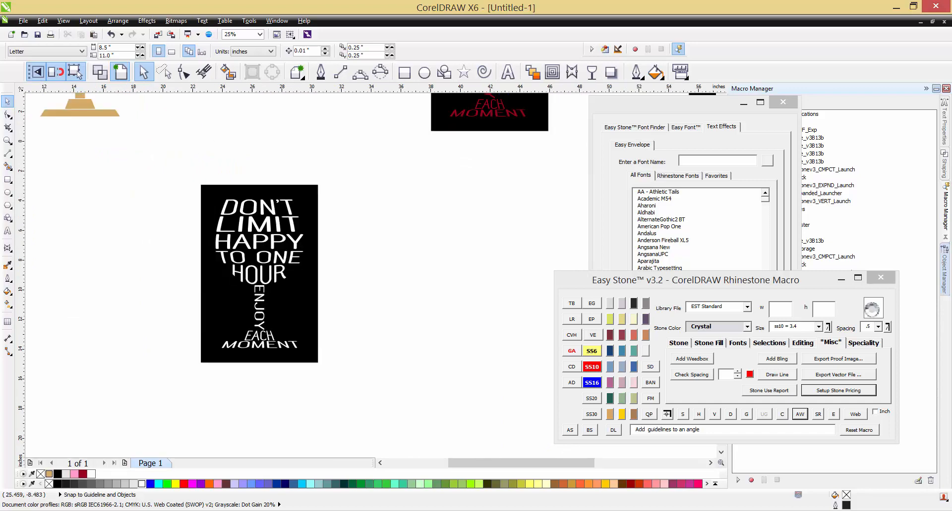